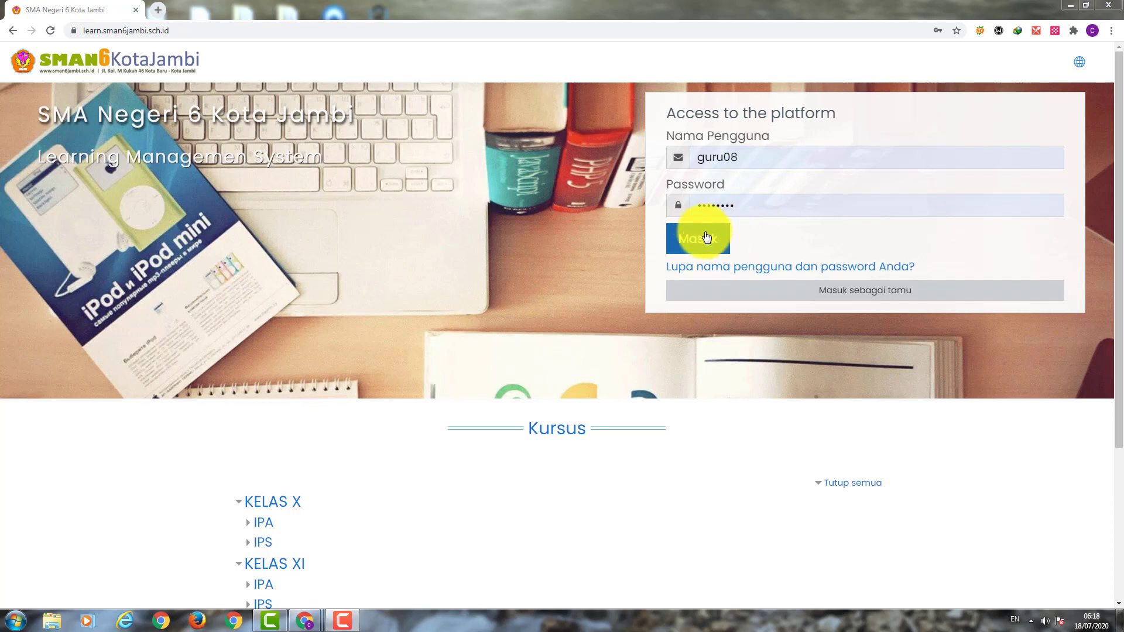
# Log in to the learning platform with the filled-in credentials and switch the interface language to Indonesian
pyautogui.click(699, 236)
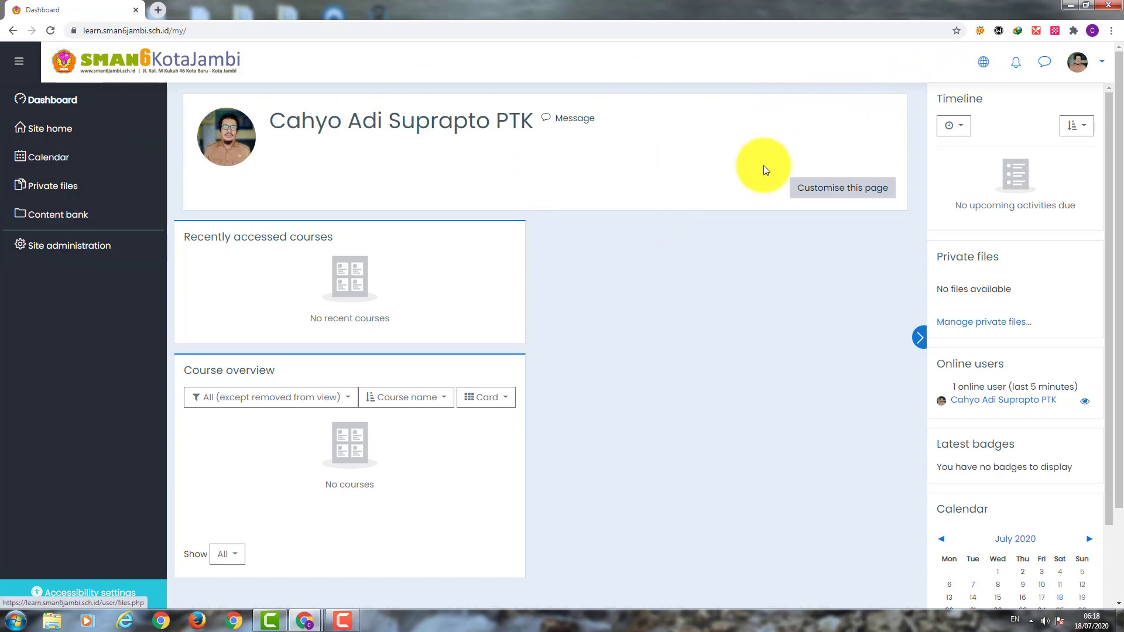
pyautogui.click(983, 65)
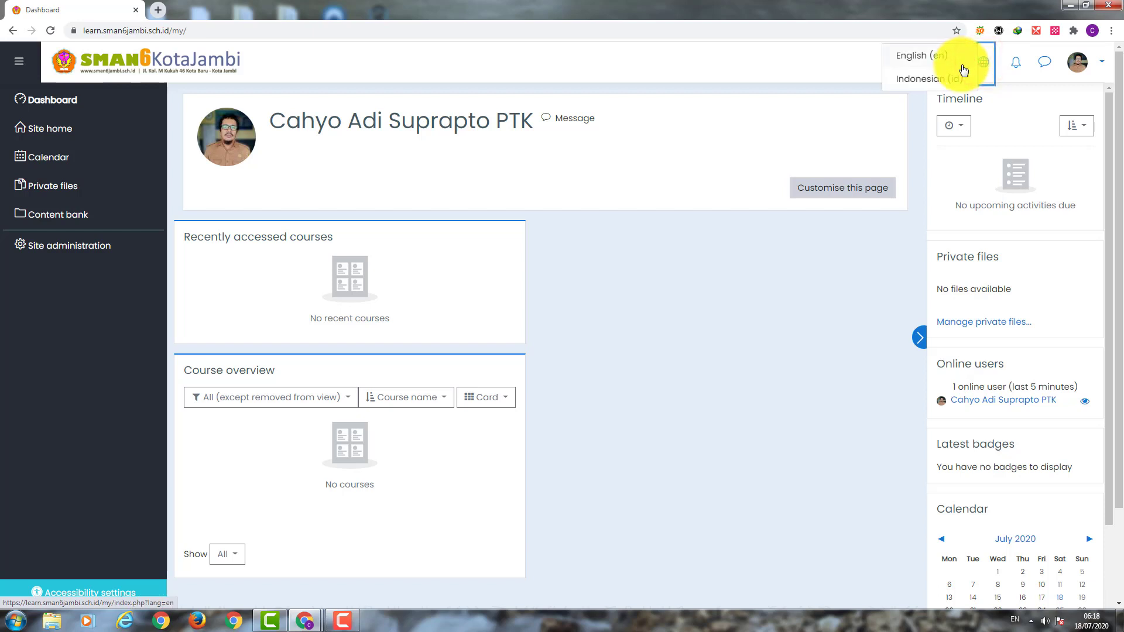
pyautogui.click(904, 78)
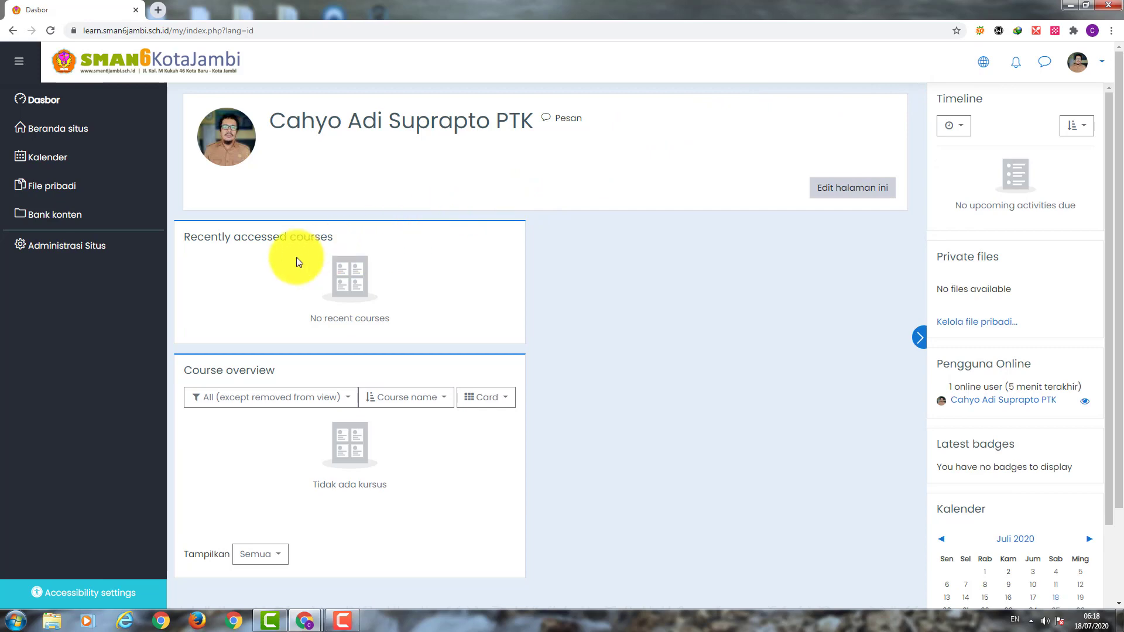
# Open the site's course management and start a new course in the X IPA 1 category under KELAS X / IPA
pyautogui.click(76, 247)
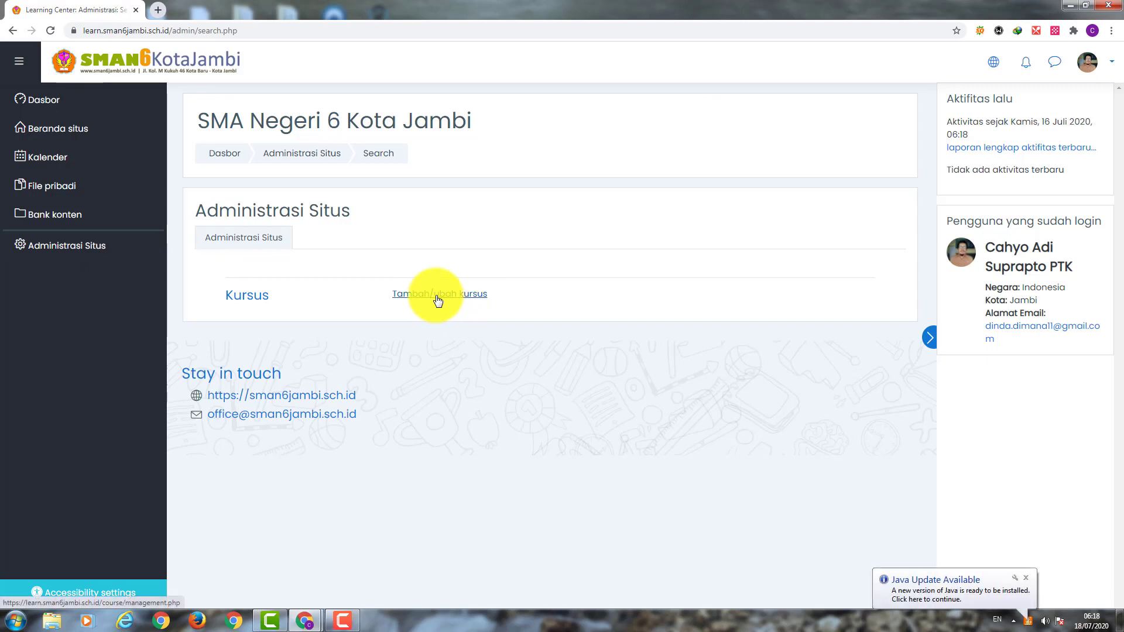
pyautogui.click(438, 299)
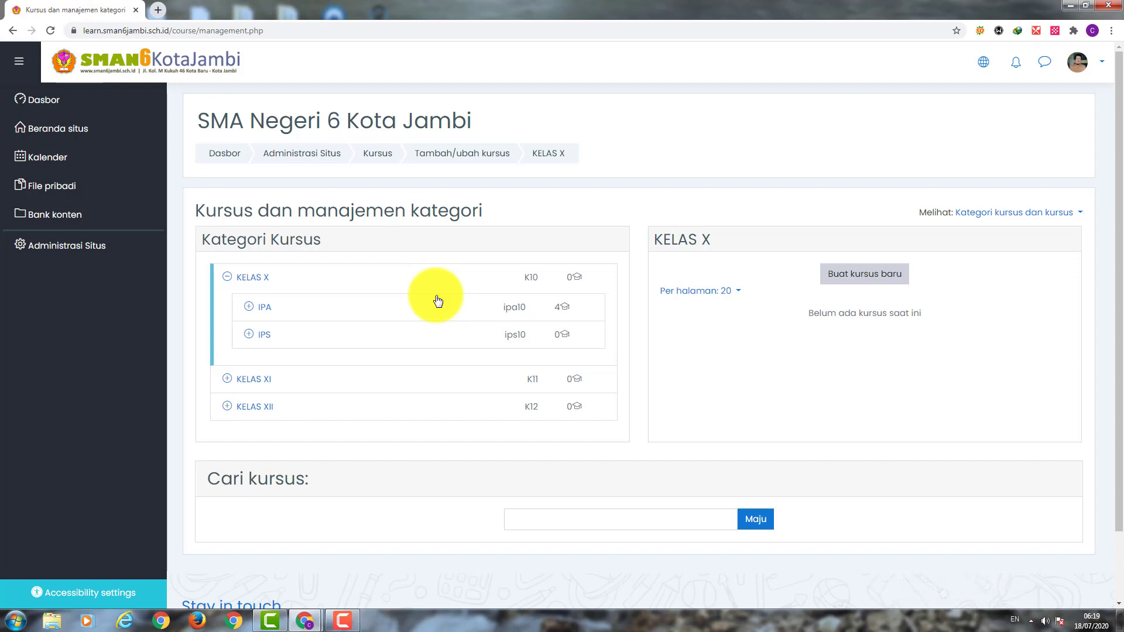
pyautogui.click(248, 306)
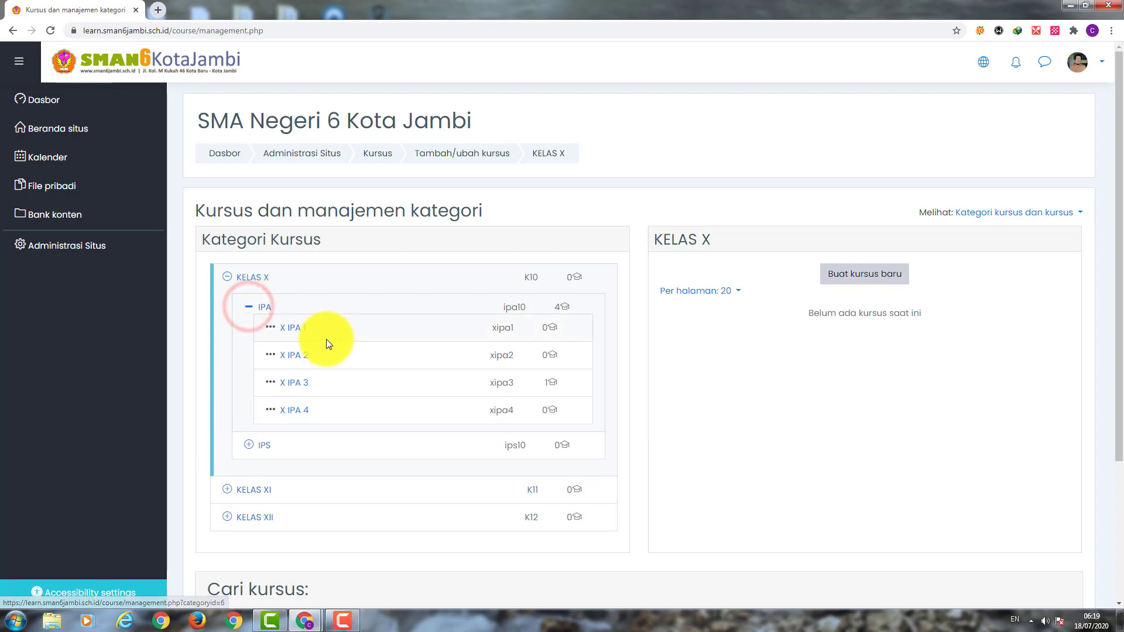
pyautogui.click(292, 331)
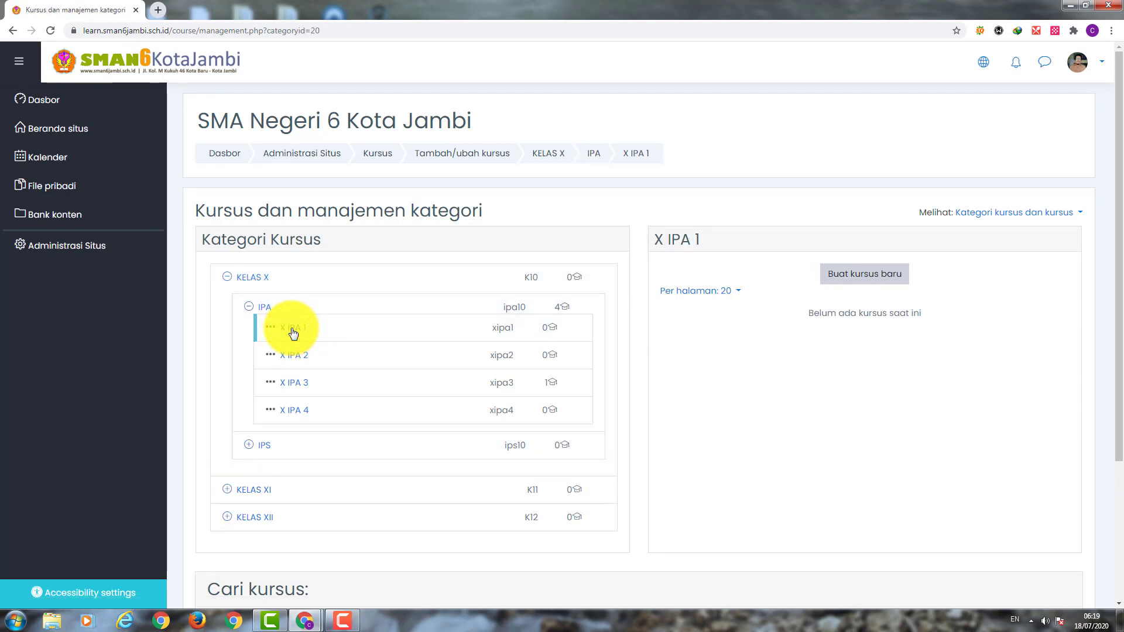
pyautogui.click(866, 280)
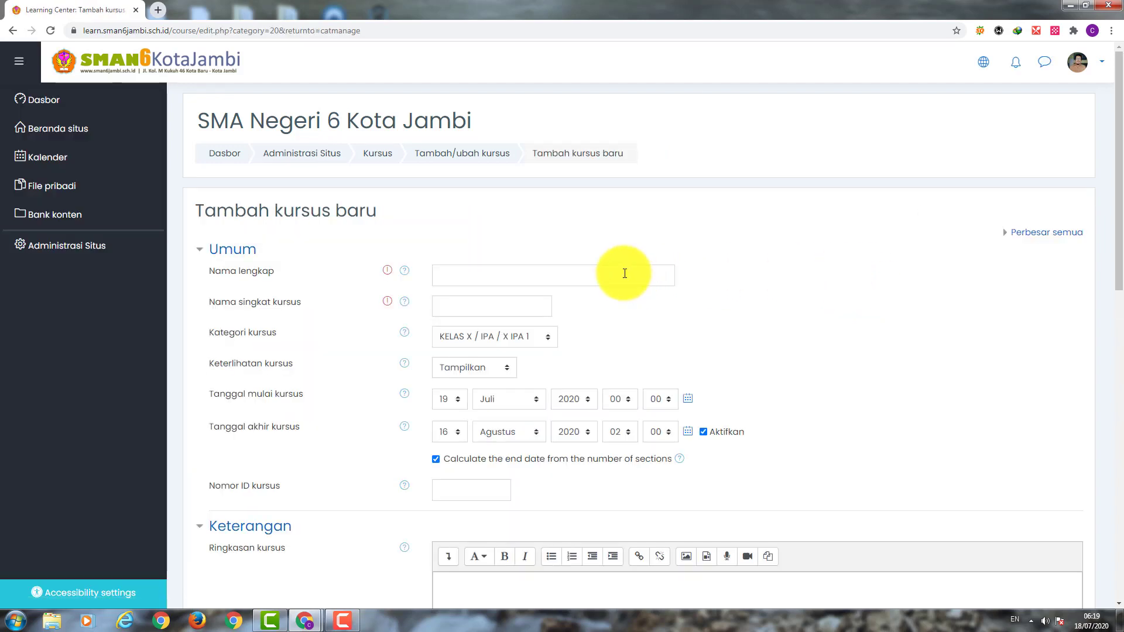
# Enter BTIK X IPA 1 as both the full name and the short name of the new course
pyautogui.click(623, 274)
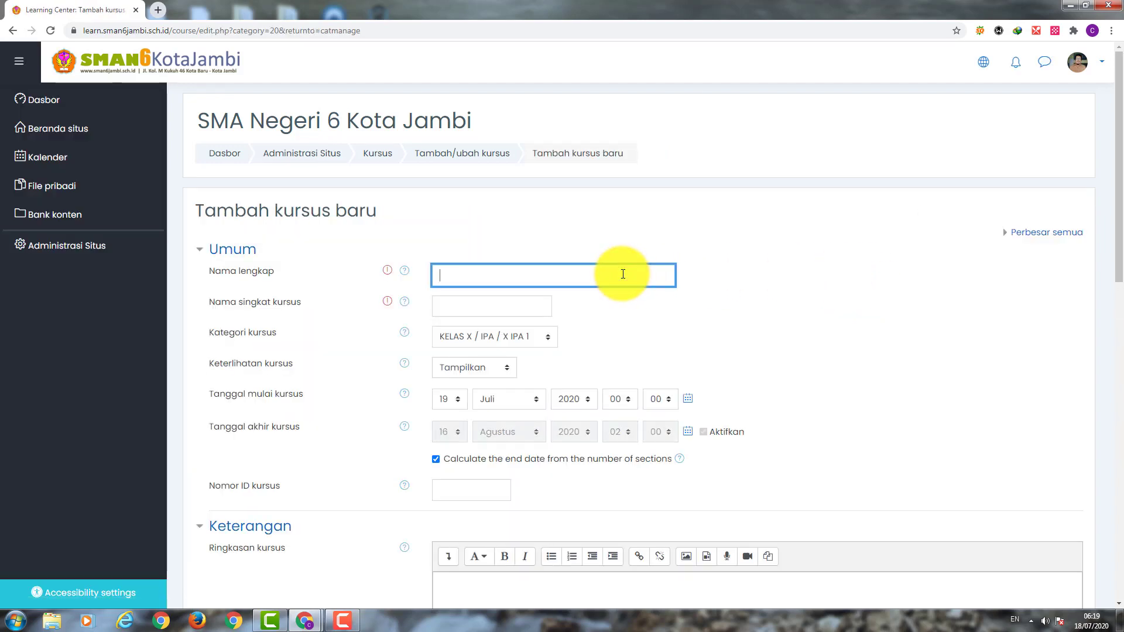
pyautogui.write('BTIK X IPA 1')
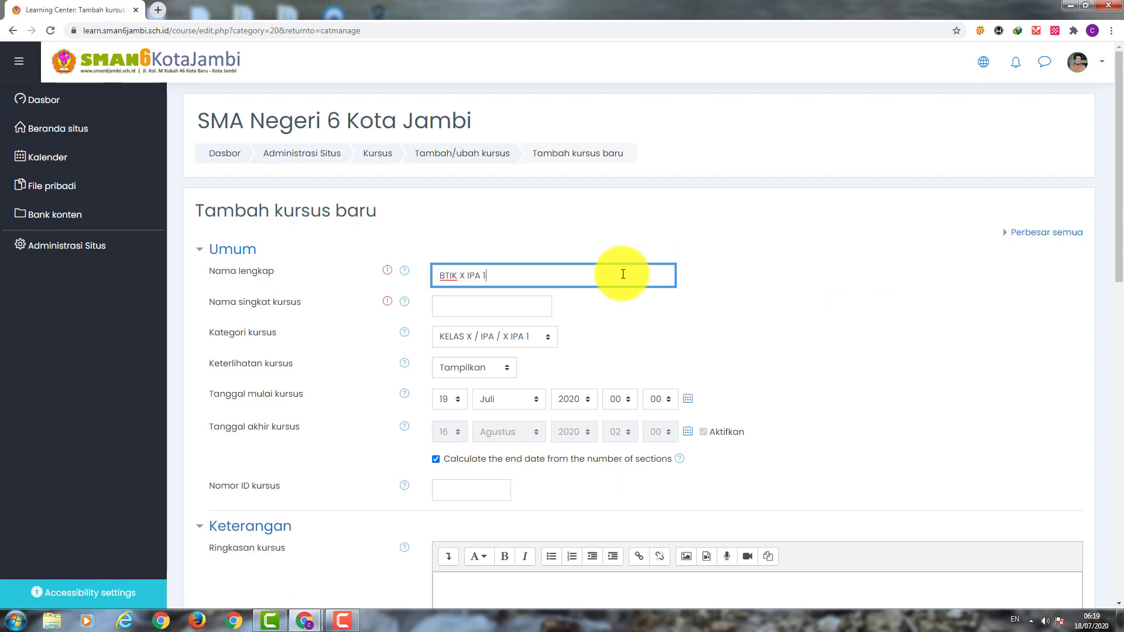
pyautogui.click(499, 305)
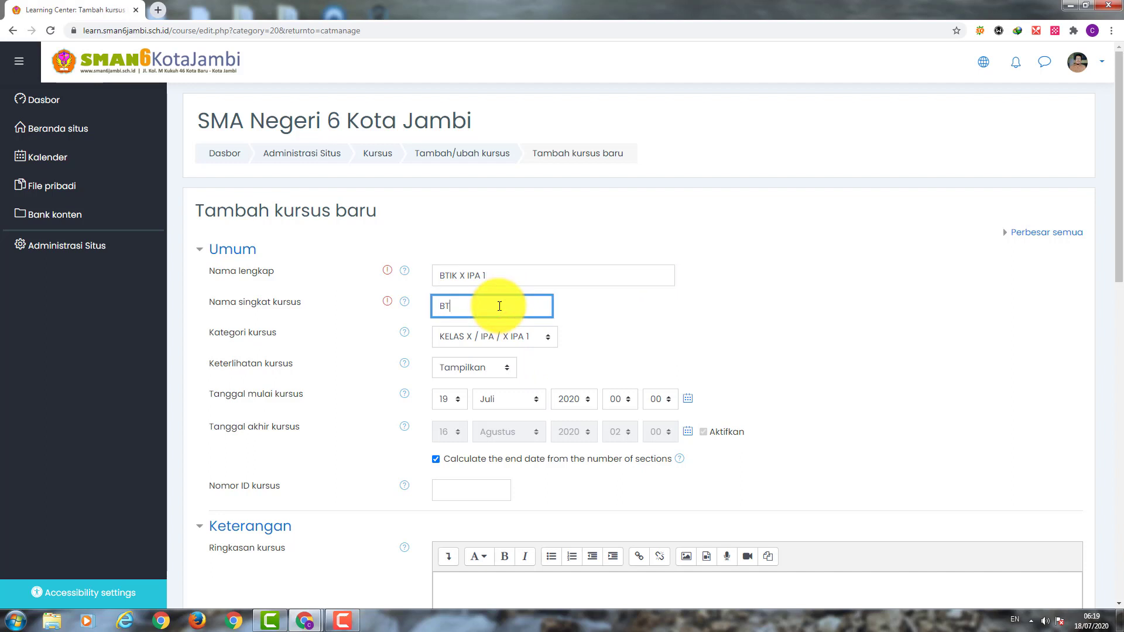
pyautogui.write('BTIK X IPA 1')
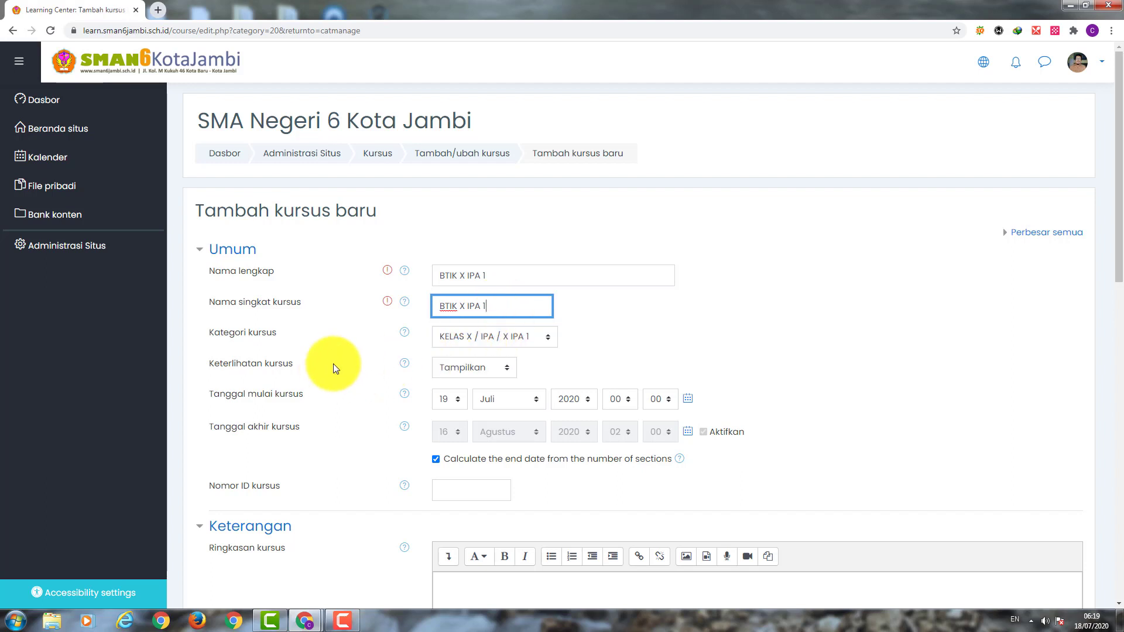
# Set the course format to Format Mingguan with 16 sections, and save the course, returning to course management
pyautogui.scroll(-1, 333, 369)
pyautogui.scroll(-1, 336, 367)
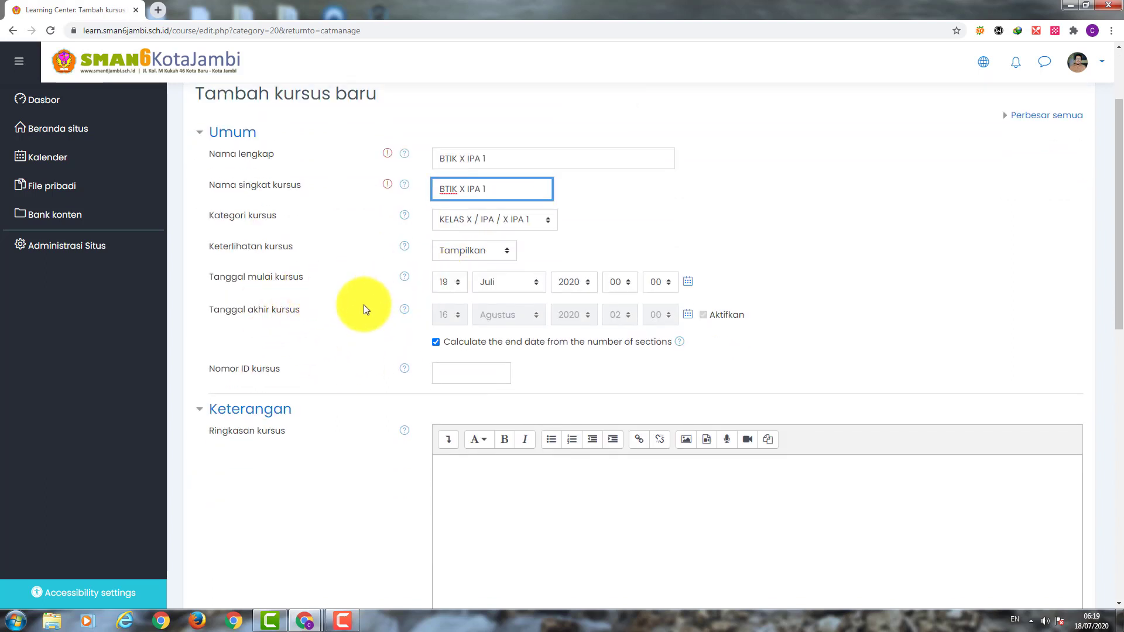
pyautogui.scroll(-8, 373, 344)
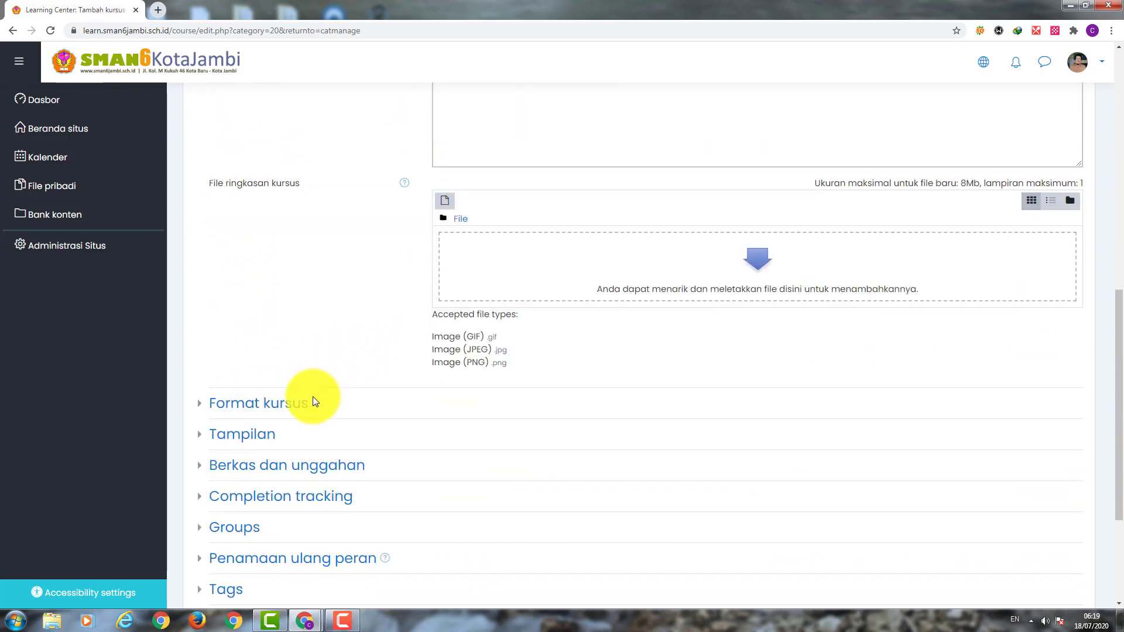
pyautogui.click(271, 411)
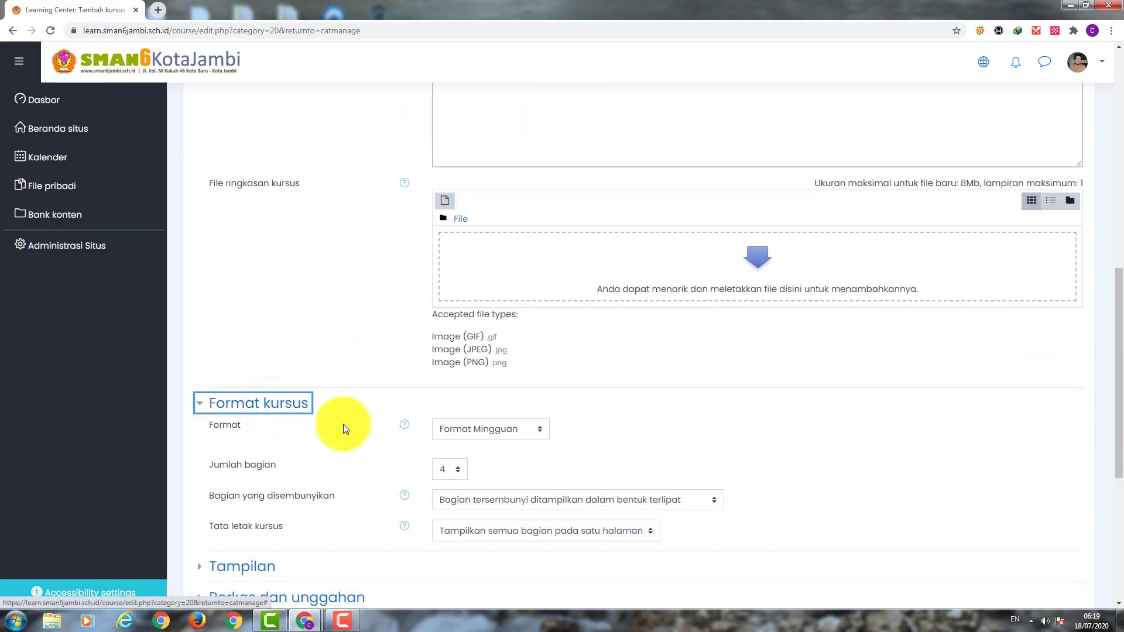
pyautogui.scroll(-2, 363, 419)
pyautogui.scroll(-1, 363, 419)
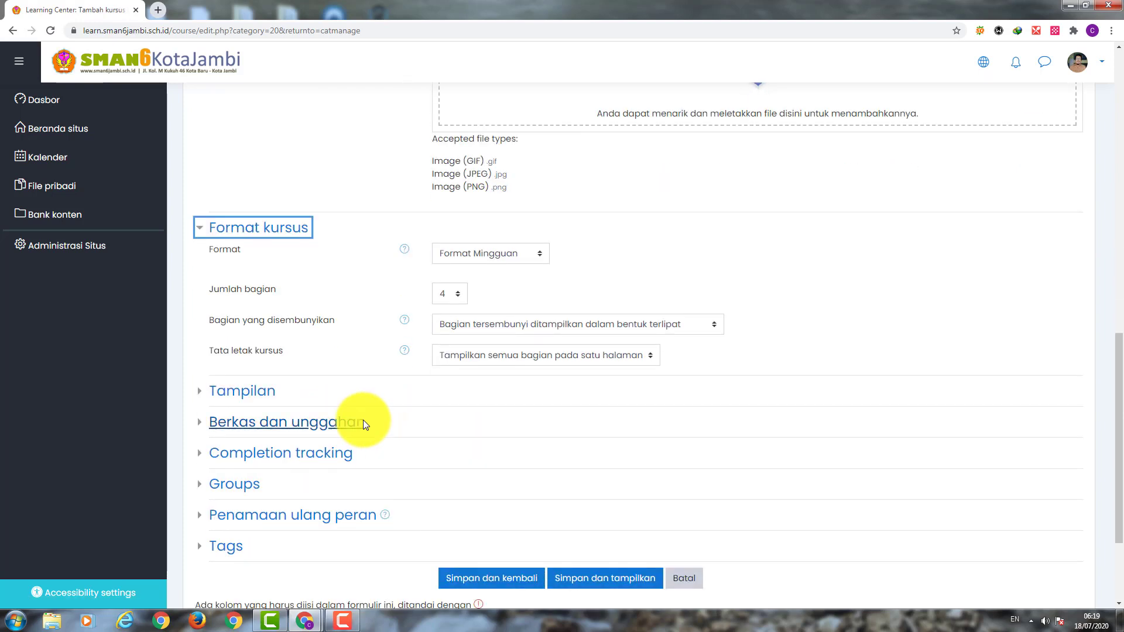
pyautogui.click(524, 247)
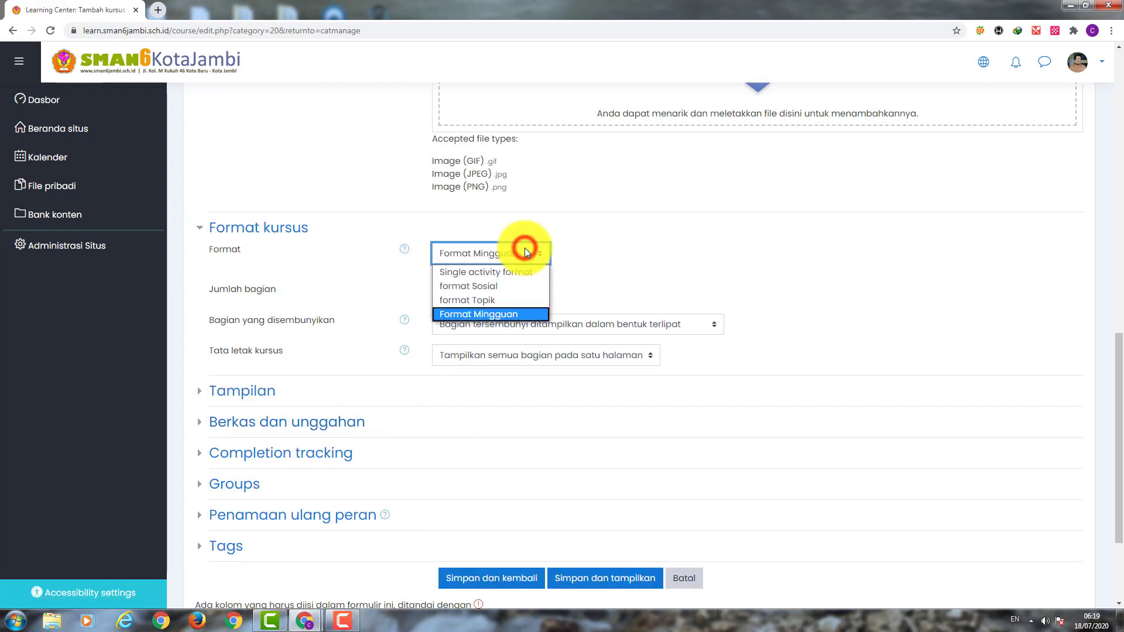
pyautogui.click(483, 314)
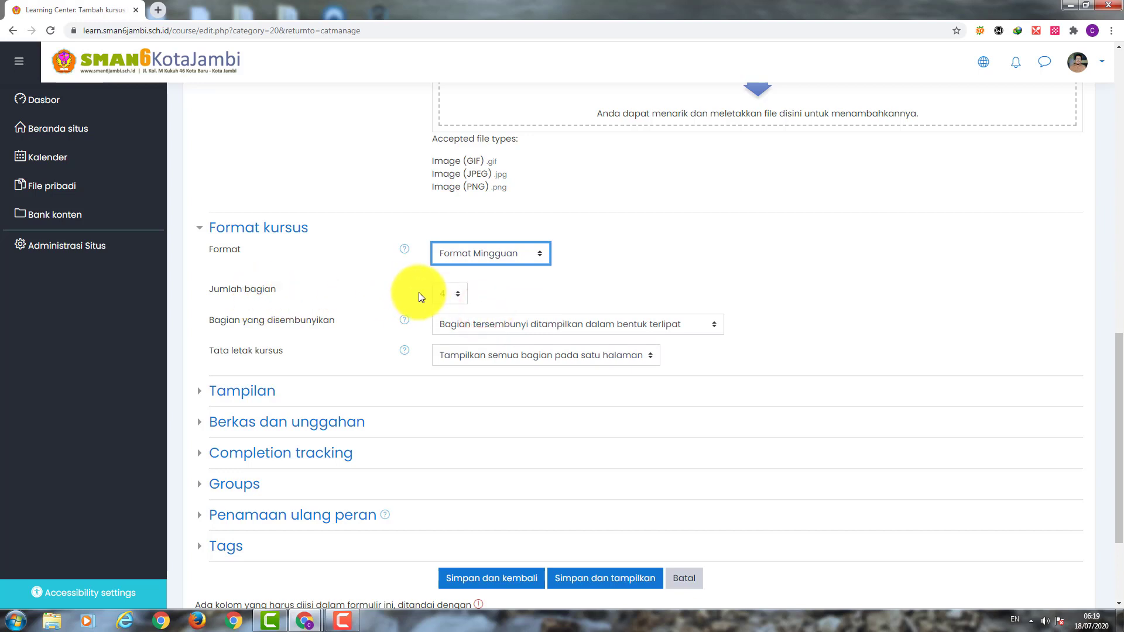
pyautogui.click(450, 294)
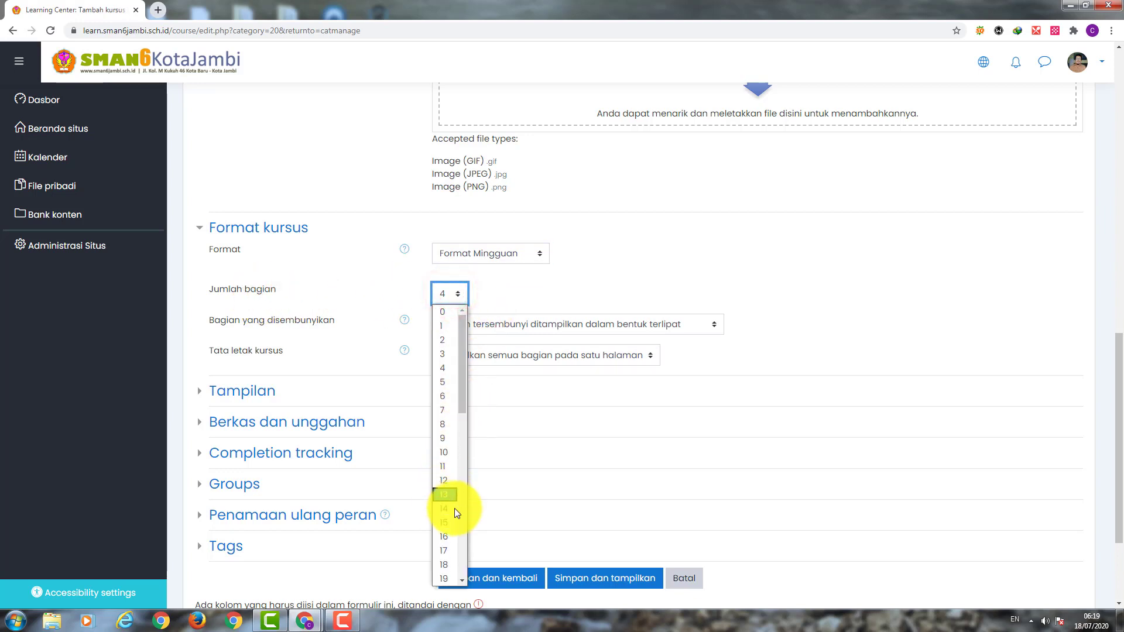
pyautogui.click(450, 536)
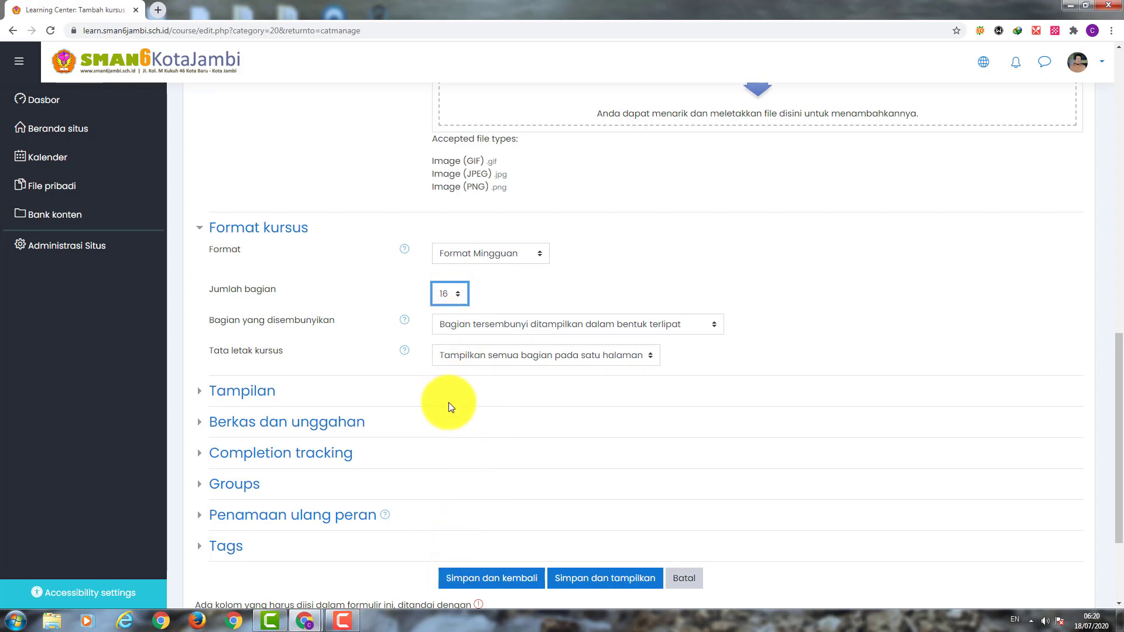
pyautogui.scroll(-2, 554, 431)
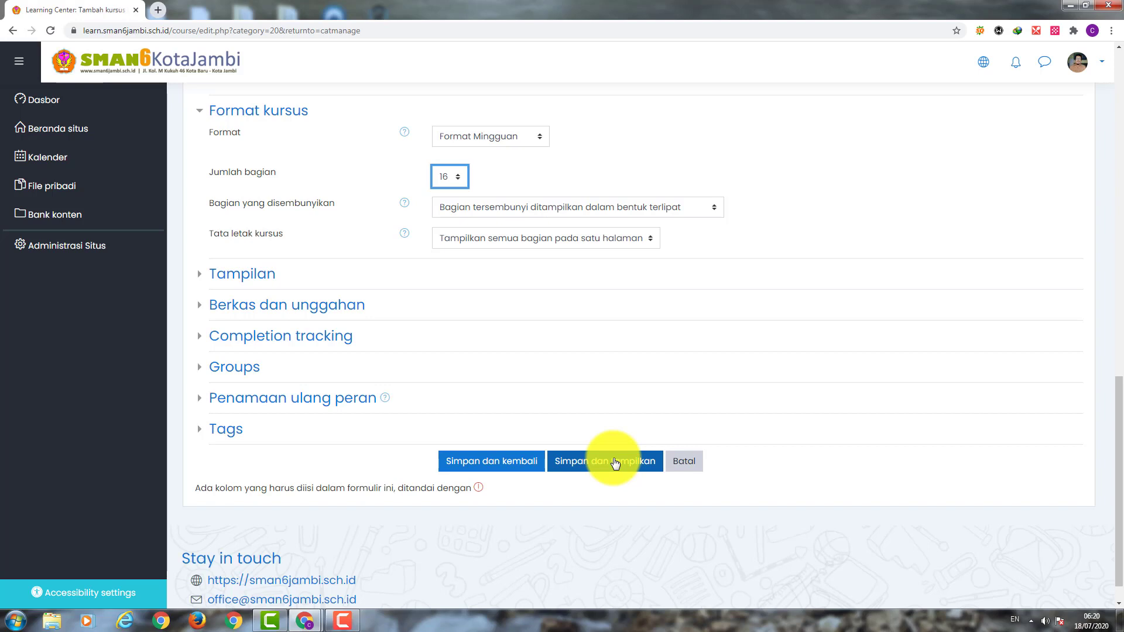
pyautogui.click(485, 462)
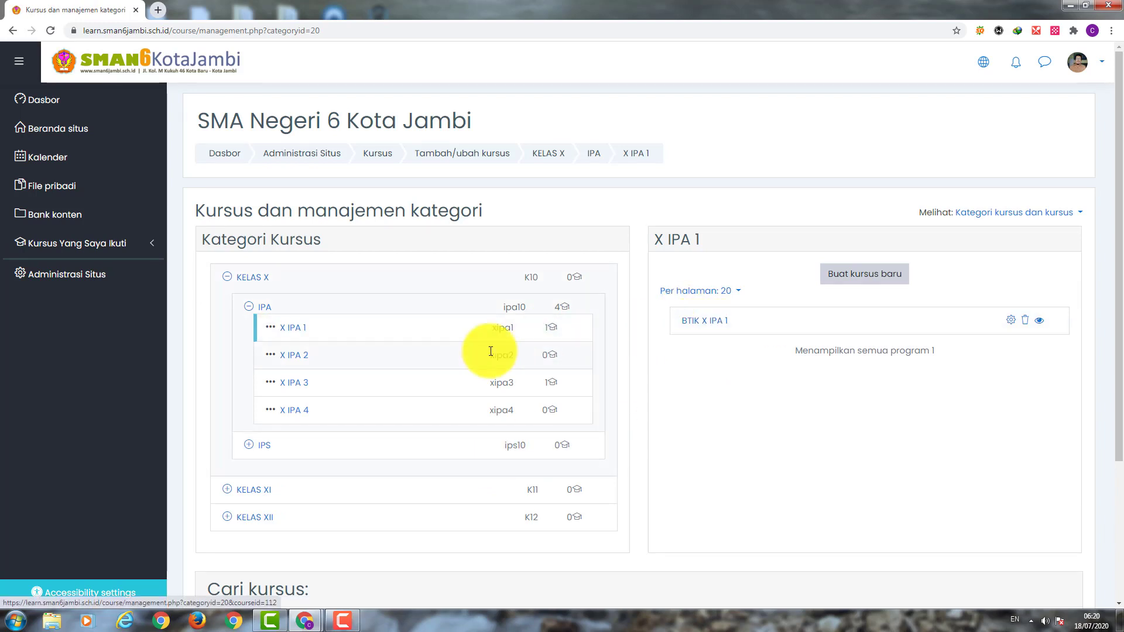
# Start a new course in the X IPA 2 category with BTIK X IPA 2 as its full and short names
pyautogui.click(294, 357)
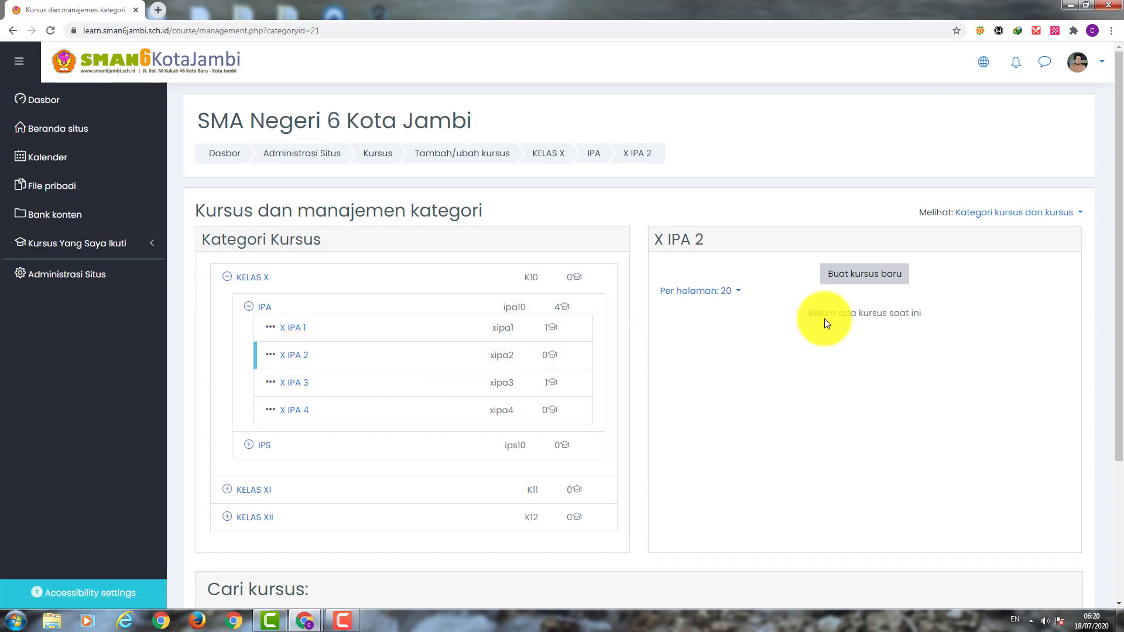
pyautogui.click(865, 274)
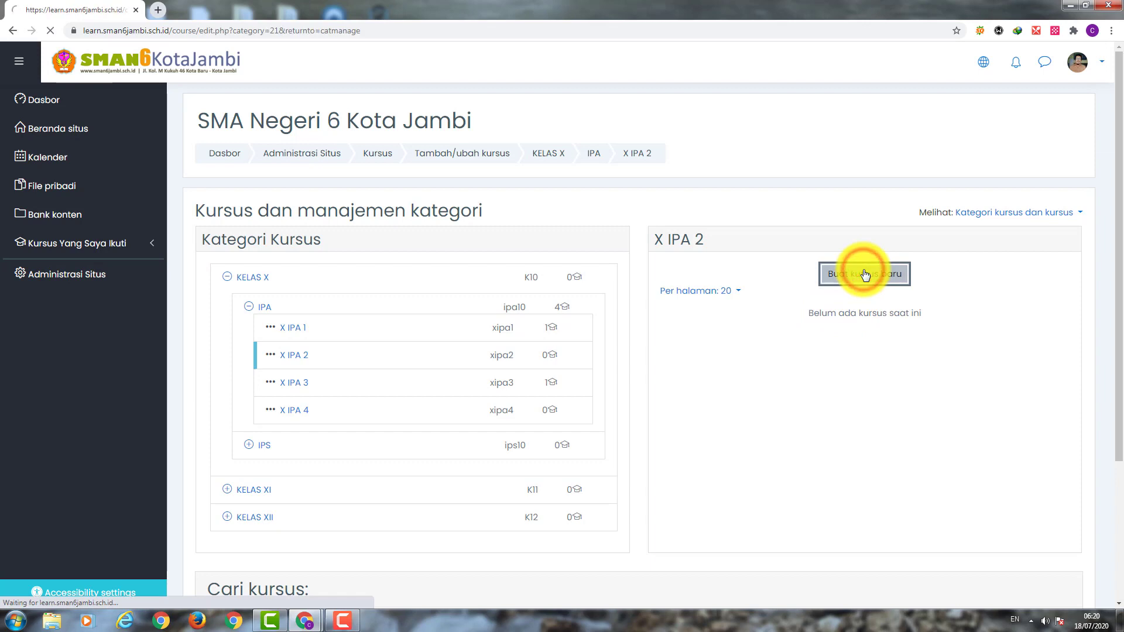
pyautogui.click(592, 276)
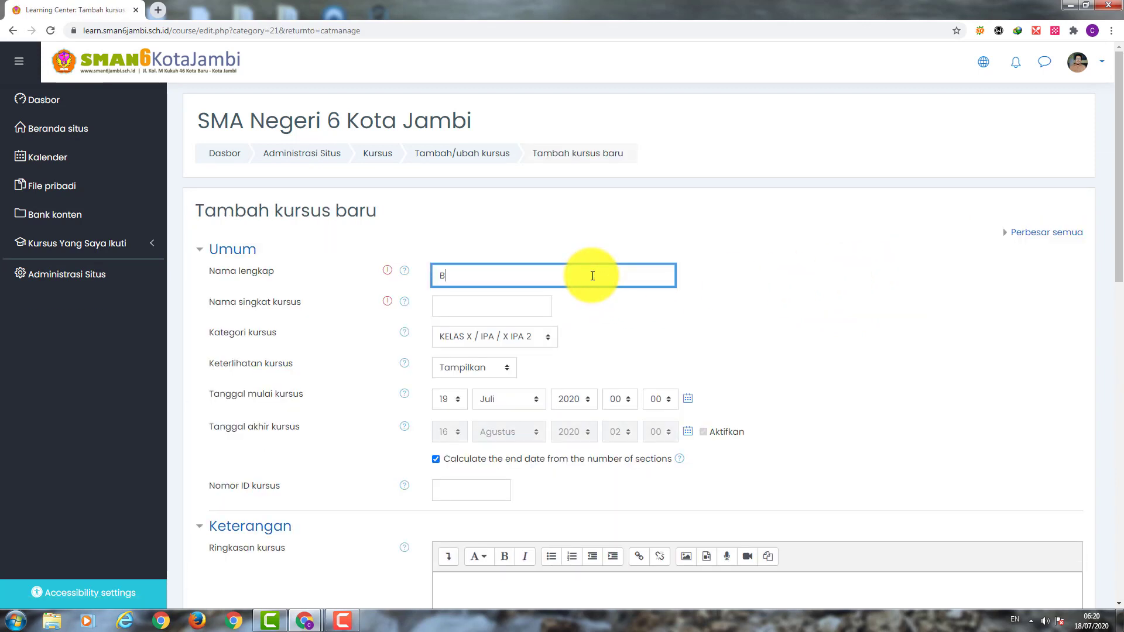
pyautogui.write('BTIK X IPA 2')
pyautogui.click(524, 311)
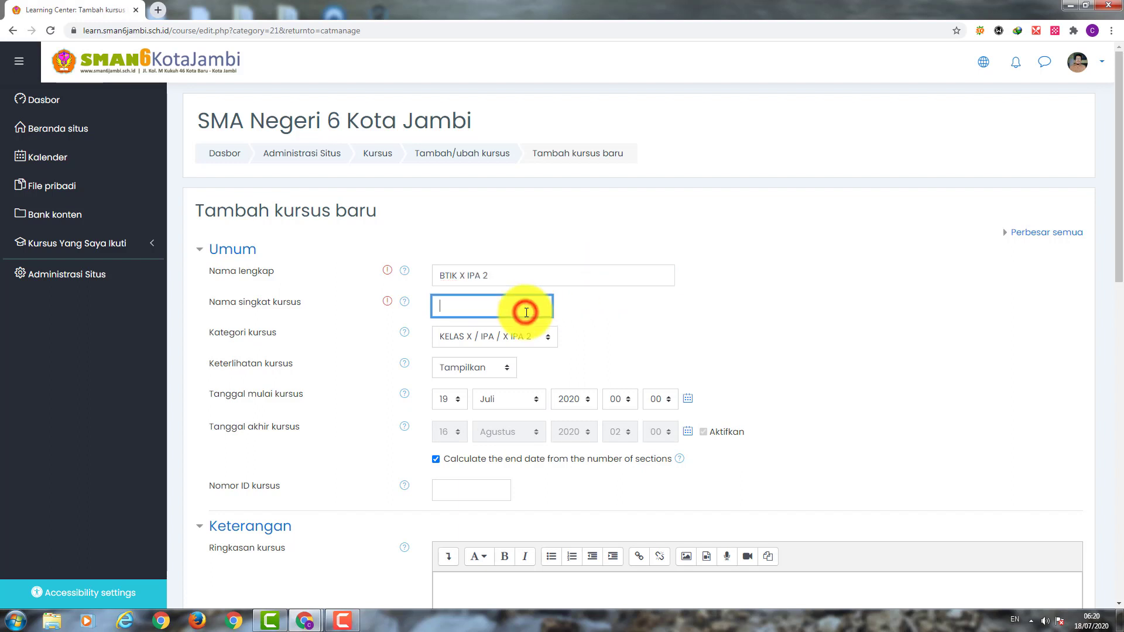
pyautogui.write('BTIK X IPA 2')
# Set the number of sections of the X IPA 2 course to 16 and save it, returning to course management
pyautogui.scroll(-10, 579, 269)
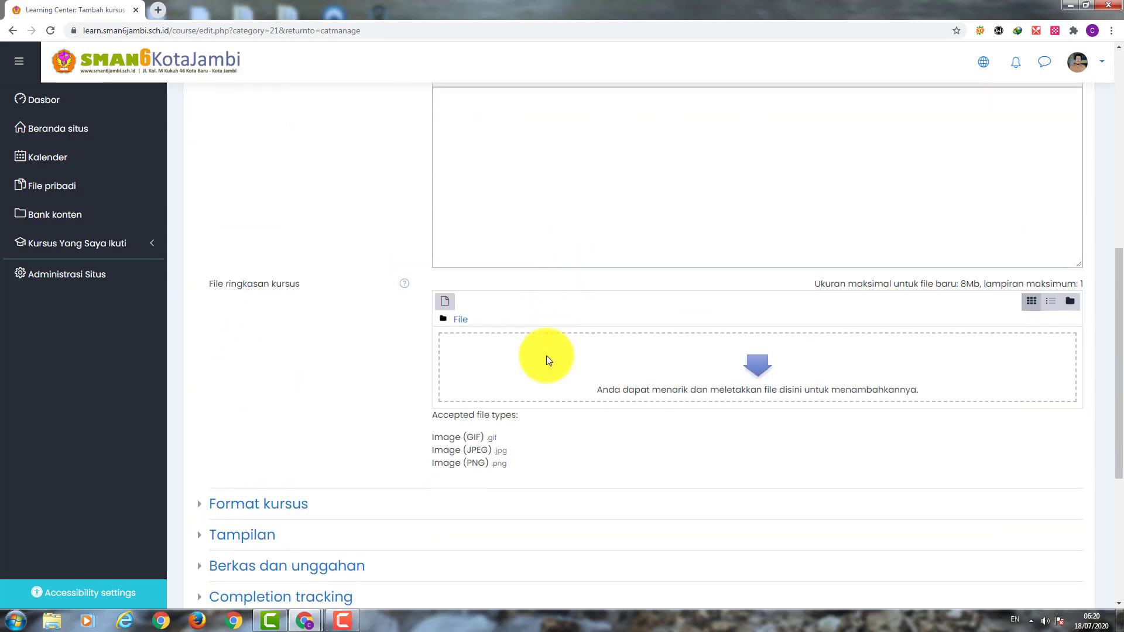
pyautogui.click(251, 405)
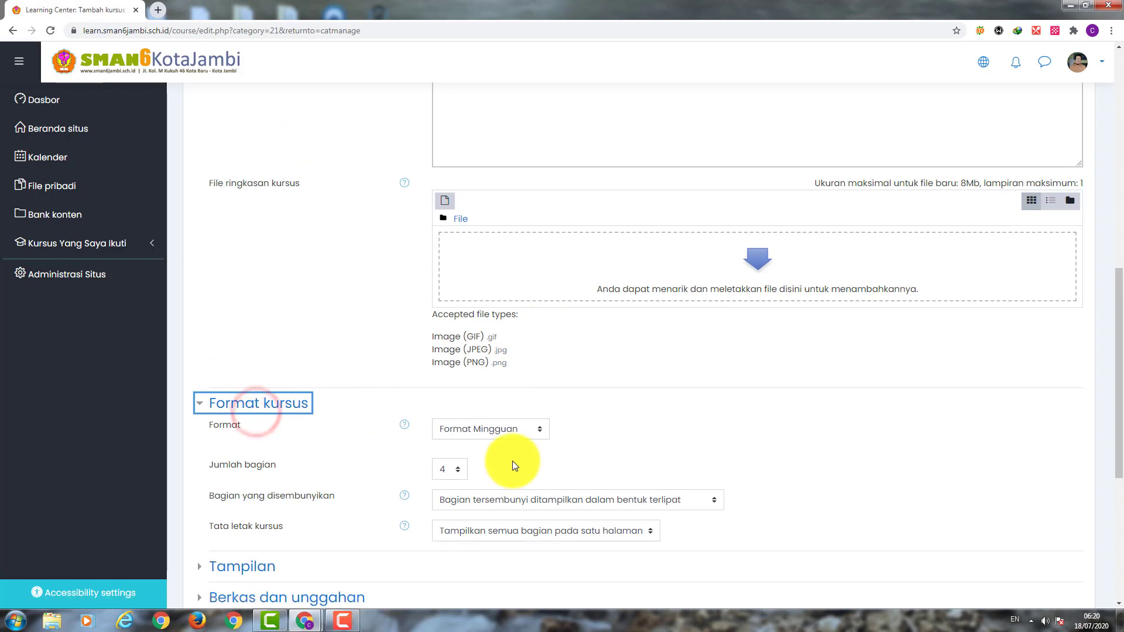
pyautogui.click(456, 469)
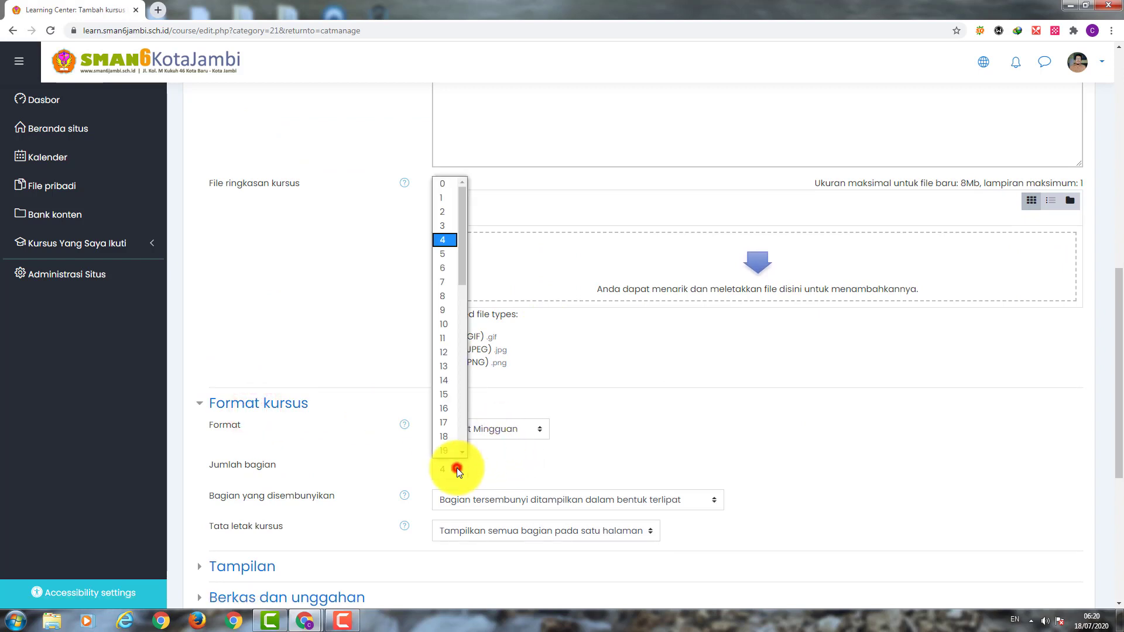
pyautogui.click(452, 405)
pyautogui.scroll(-5, 705, 424)
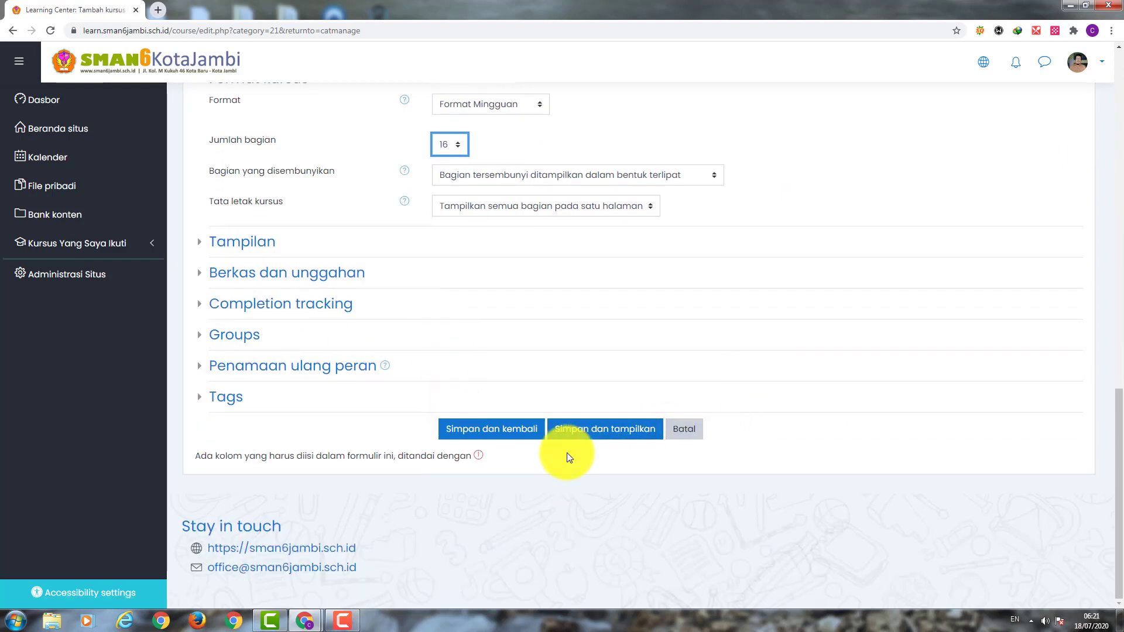
pyautogui.click(527, 430)
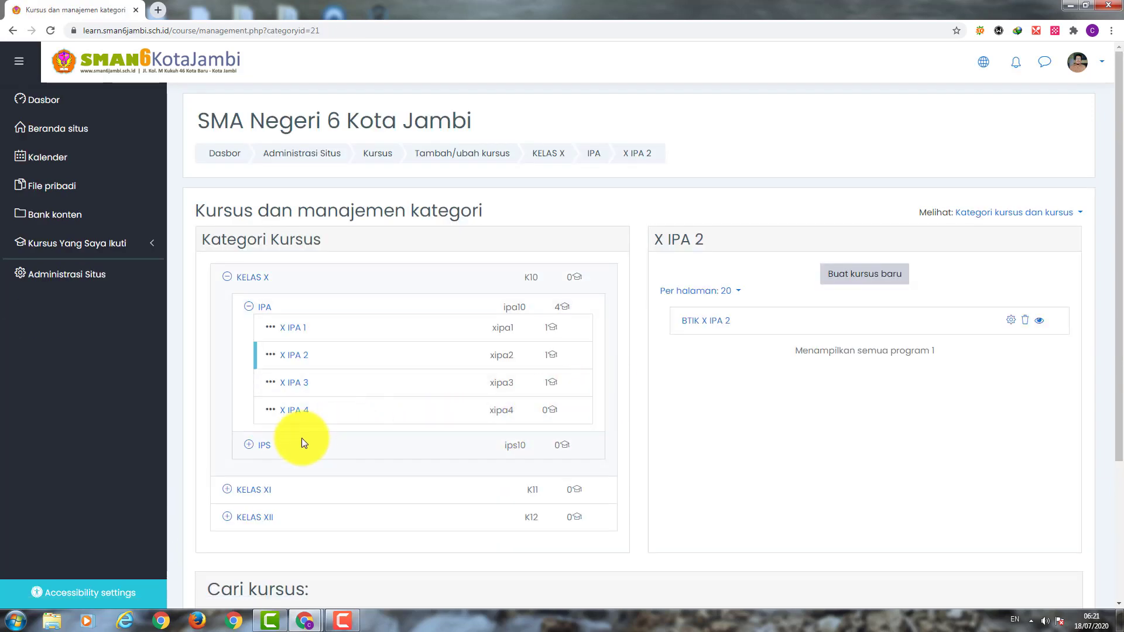
# Start a new course in the X IPS 1 category with BTIK X IPS 1 as its full and short names
pyautogui.click(250, 446)
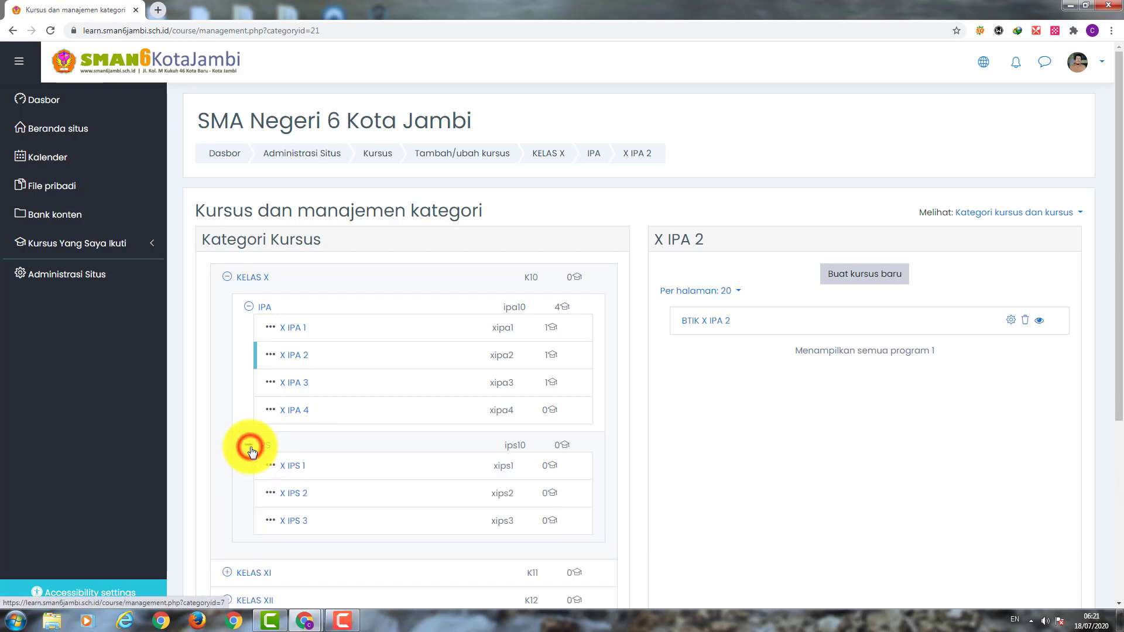
pyautogui.scroll(-3, 275, 410)
pyautogui.click(291, 292)
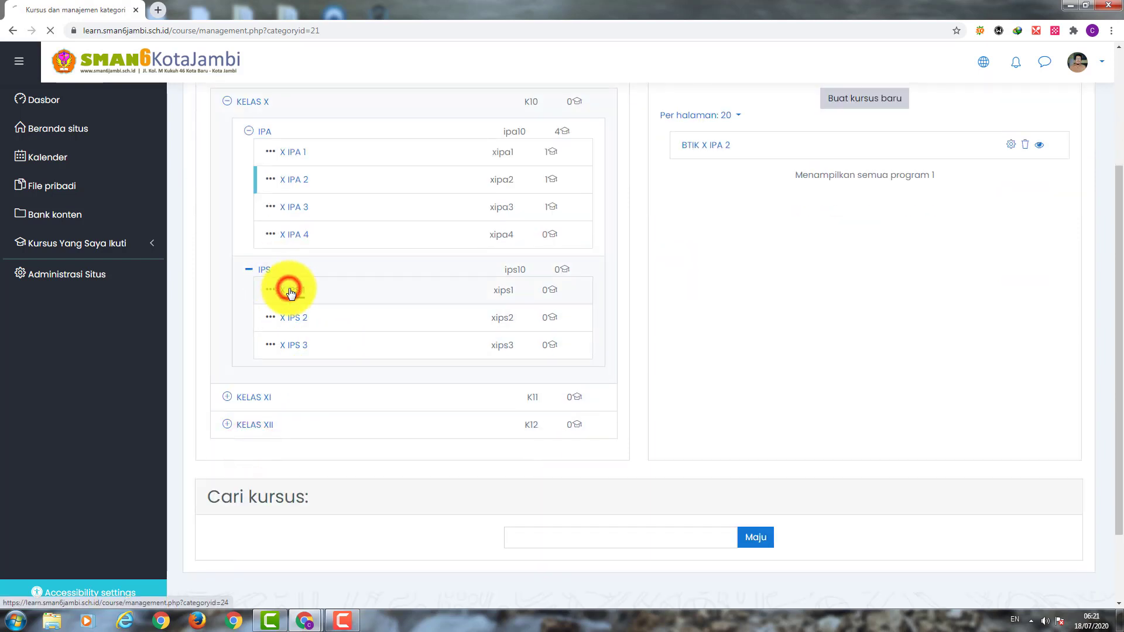
pyautogui.click(840, 274)
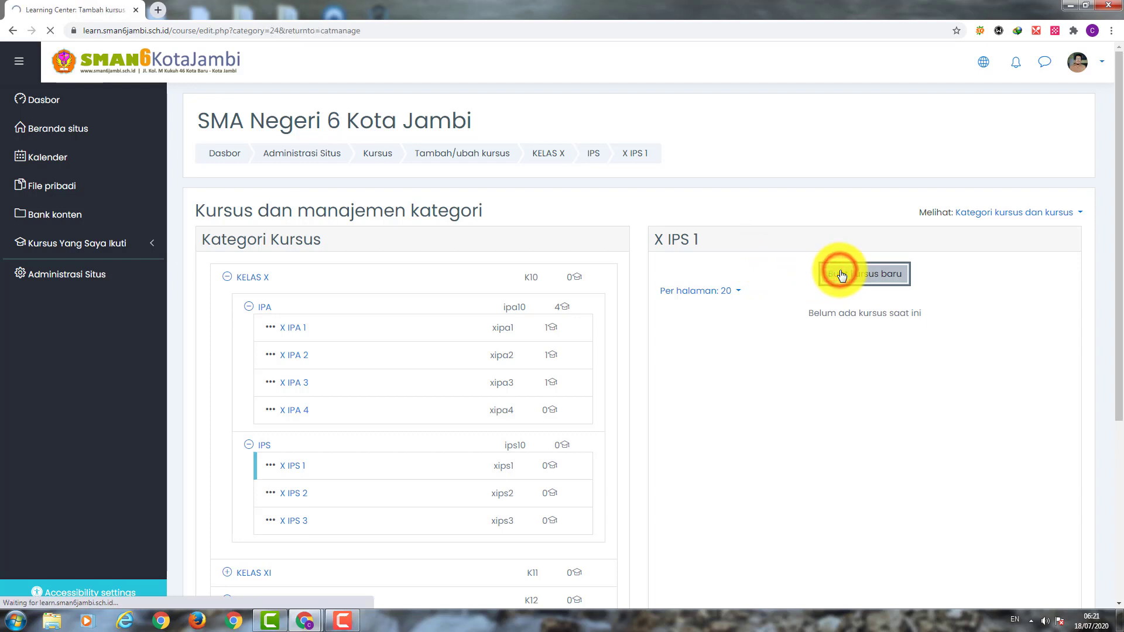
pyautogui.click(532, 273)
pyautogui.write('B')
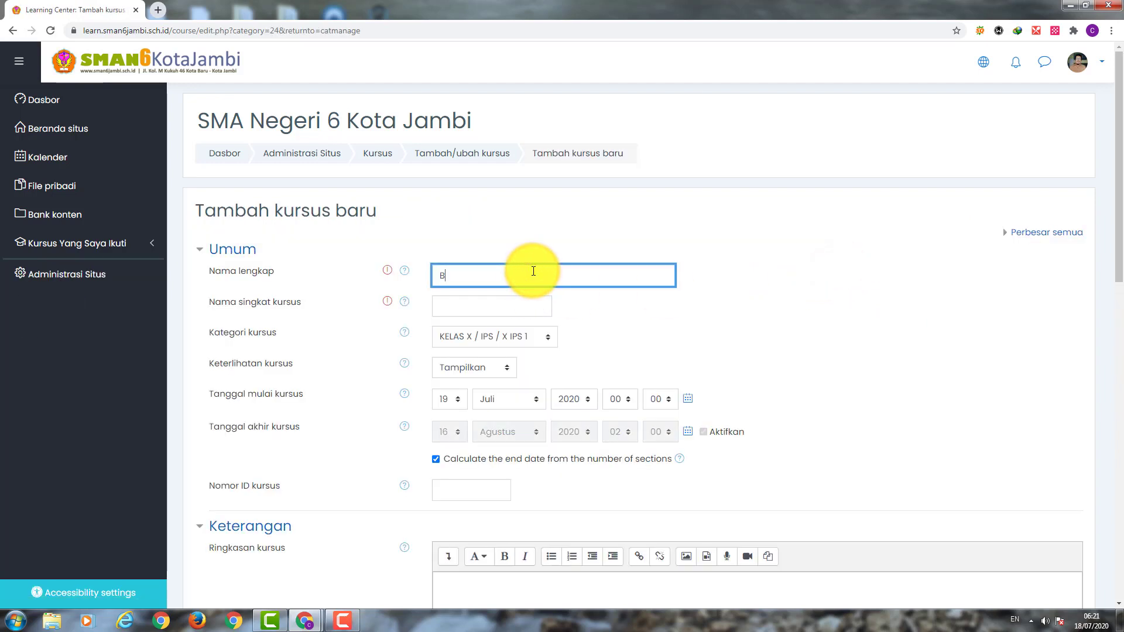
pyautogui.write('TIKL')
pyautogui.write(' X IPA')
pyautogui.click(494, 307)
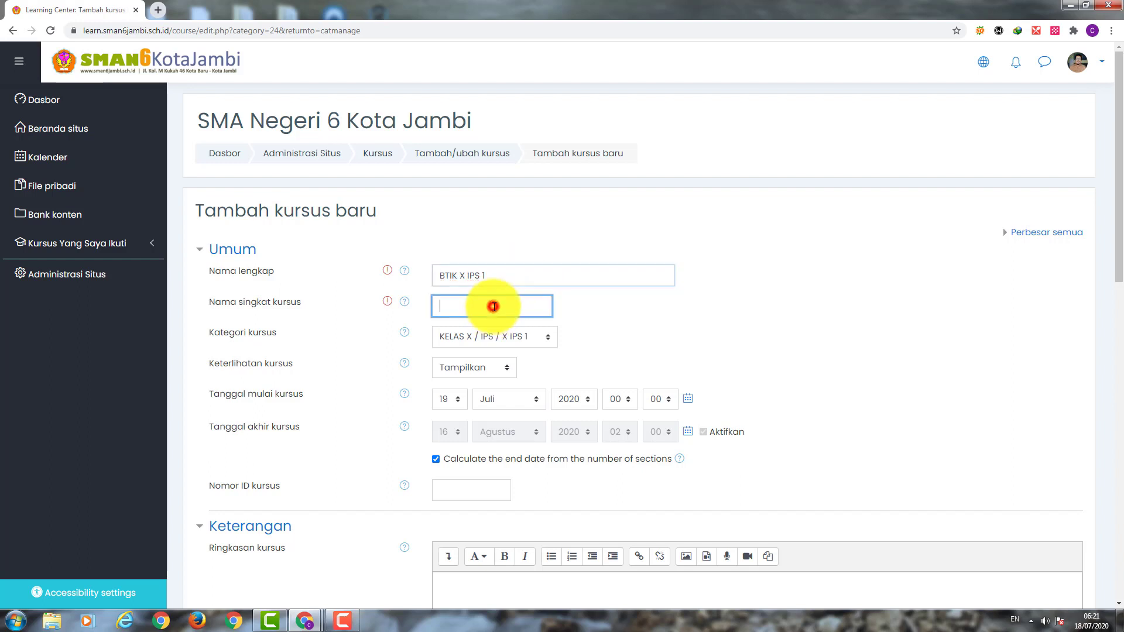
pyautogui.write('BTIK X IPS 1')
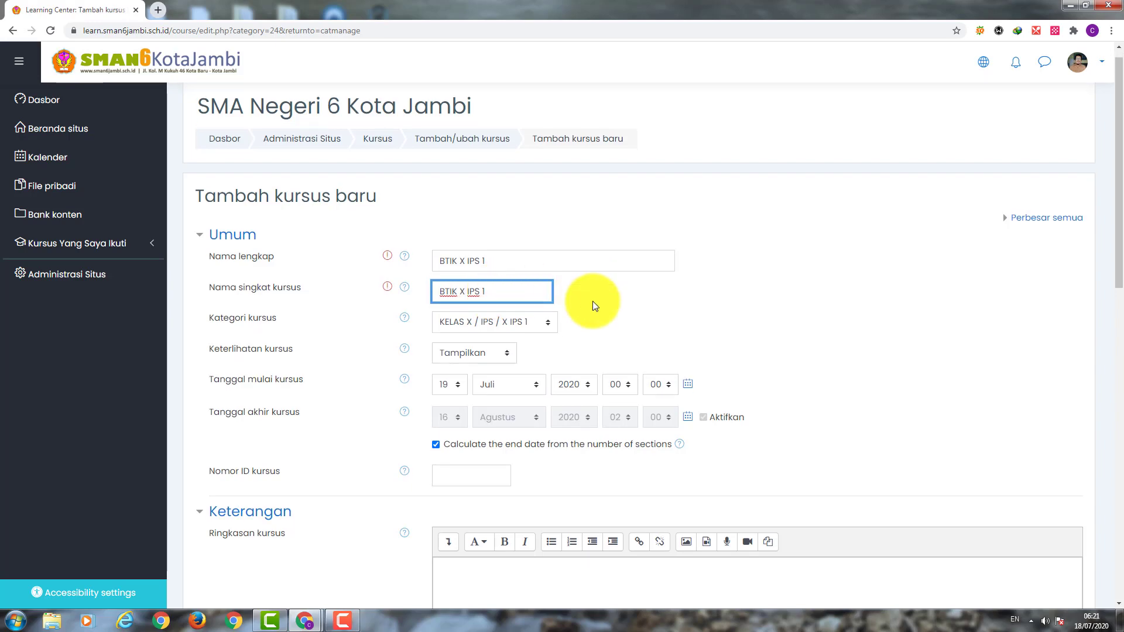
# Set the number of sections of the X IPS 1 course to 16 and save it, returning to course management
pyautogui.scroll(-10, 592, 301)
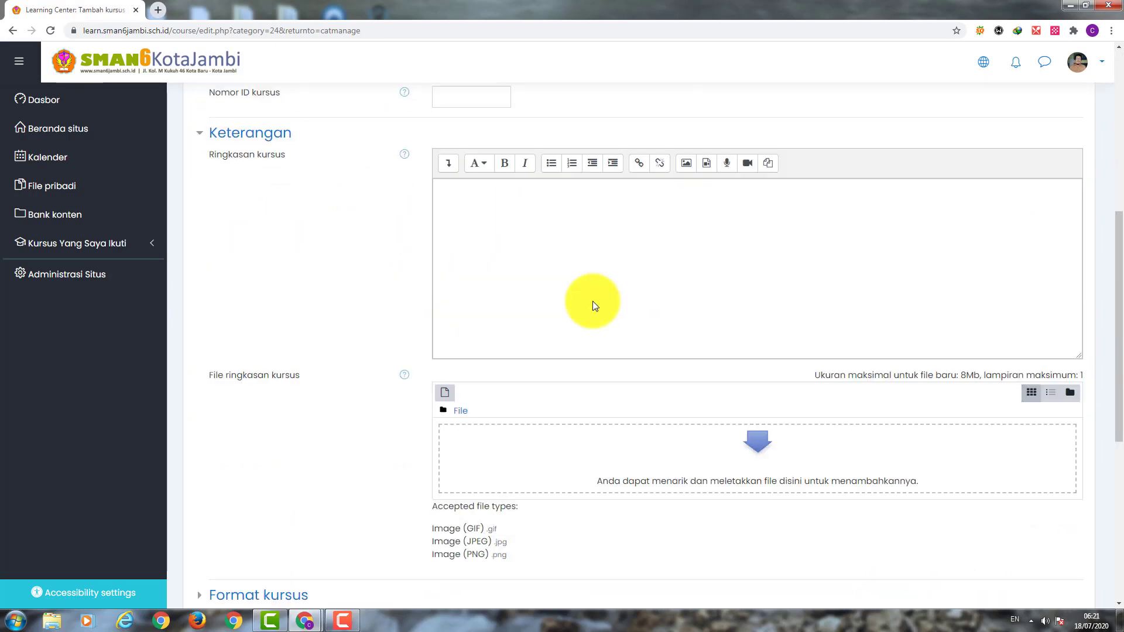
pyautogui.click(218, 345)
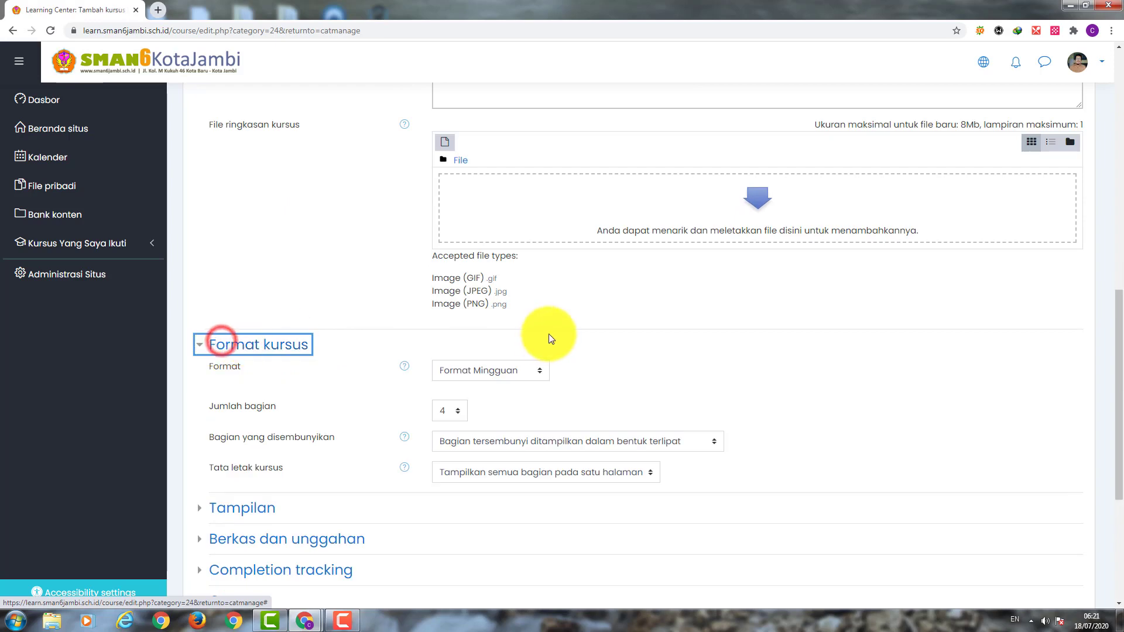
pyautogui.scroll(-3, 549, 334)
pyautogui.click(454, 242)
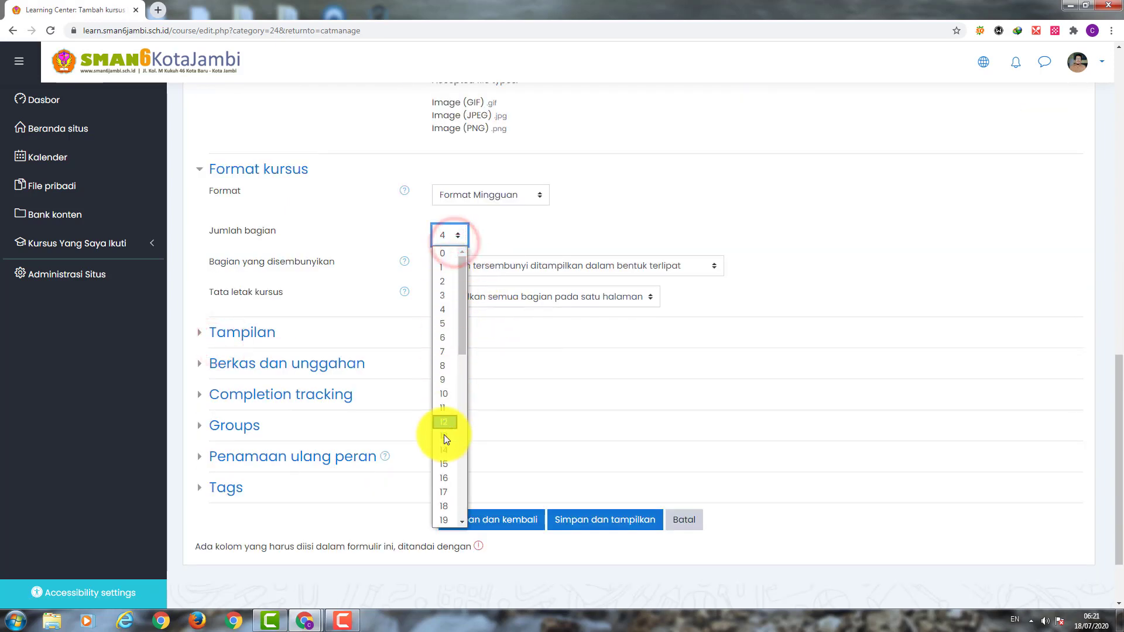
pyautogui.click(448, 480)
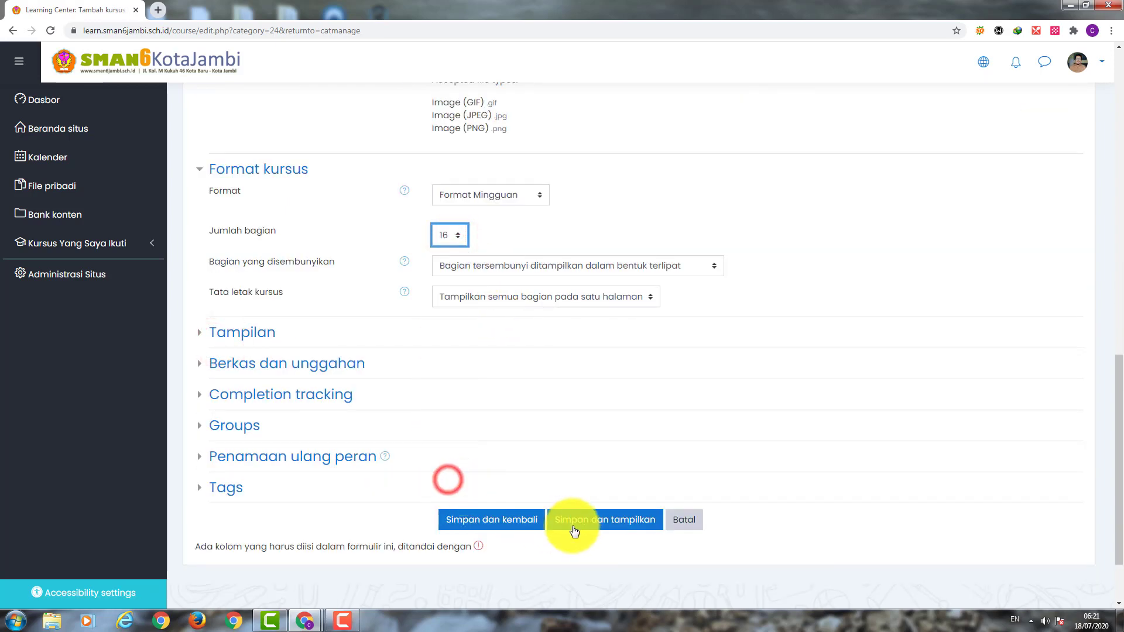
pyautogui.click(504, 521)
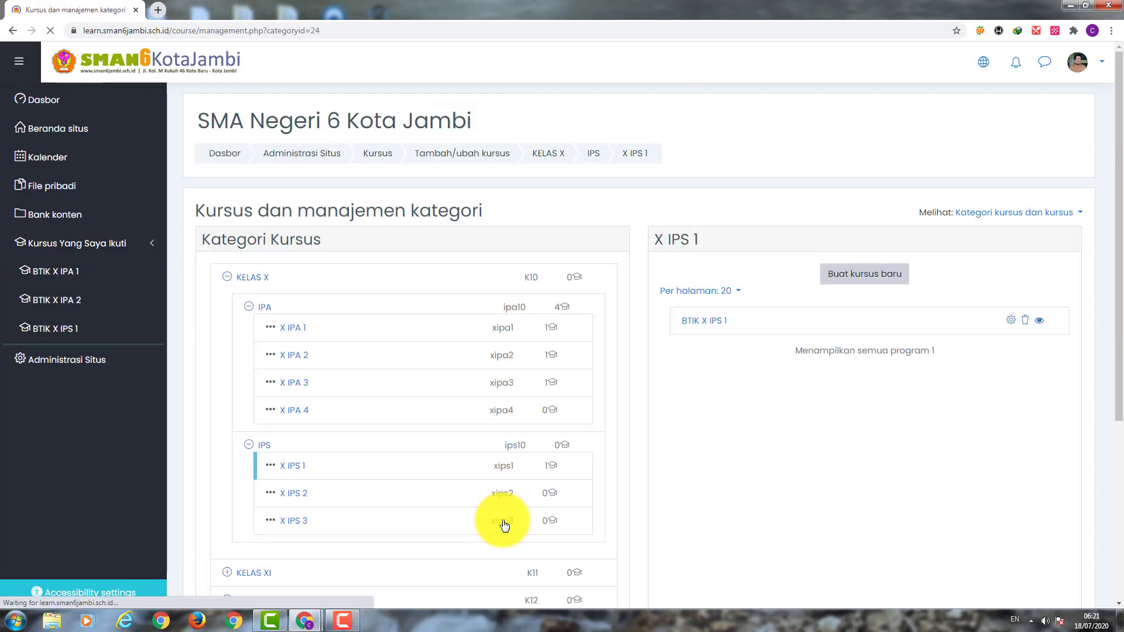
# Review the courses listed under the X IPA 1, X IPA 2 and X IPS 1 categories
pyautogui.click(294, 328)
pyautogui.click(297, 358)
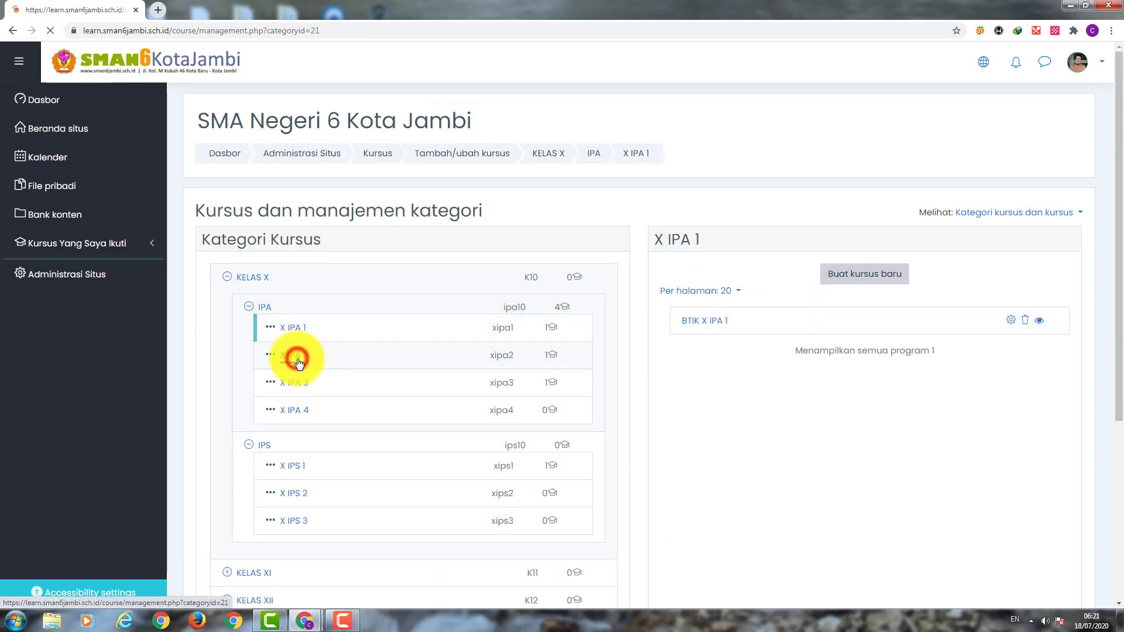
pyautogui.click(299, 468)
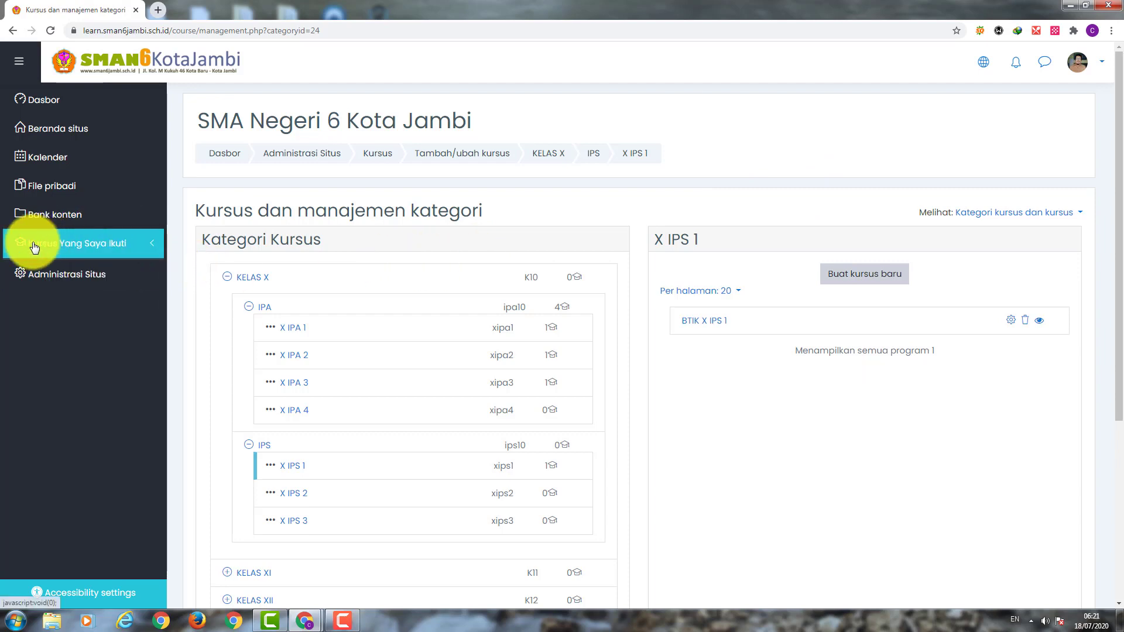
# Open the BTIK X IPA 1 course from the enrolled courses and turn on its edit mode
pyautogui.click(72, 250)
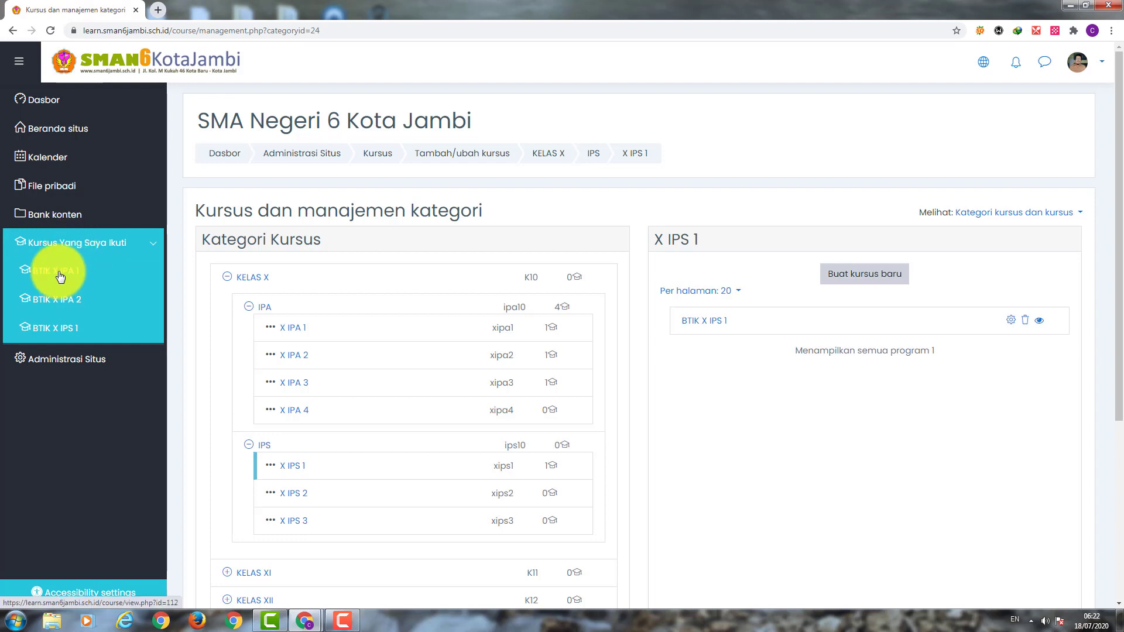
pyautogui.click(61, 276)
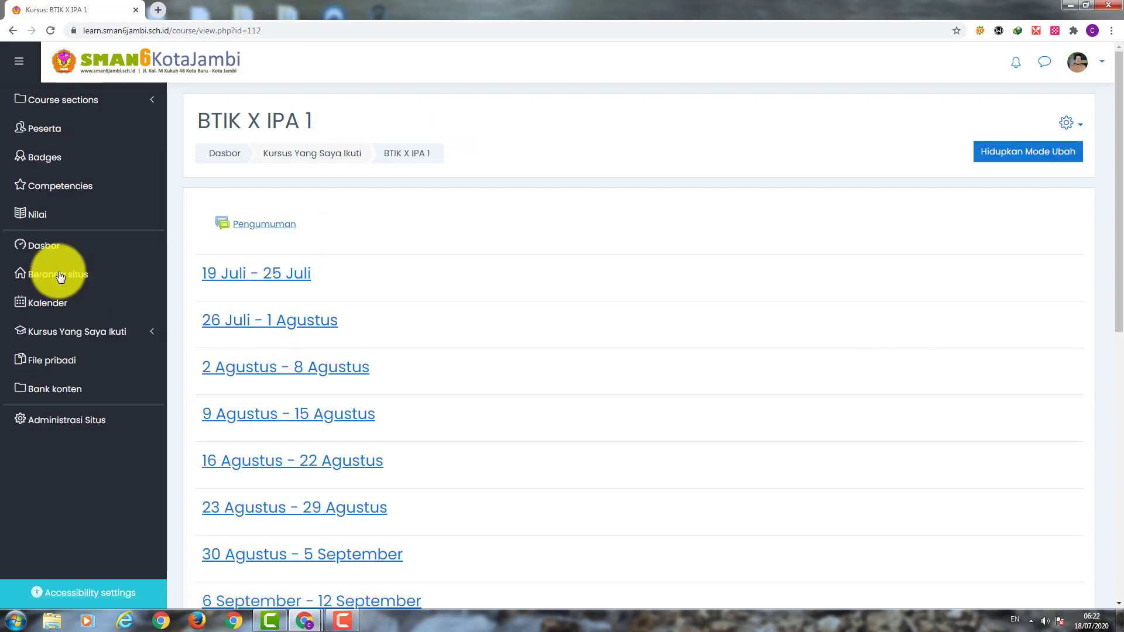
pyautogui.scroll(-9, 470, 300)
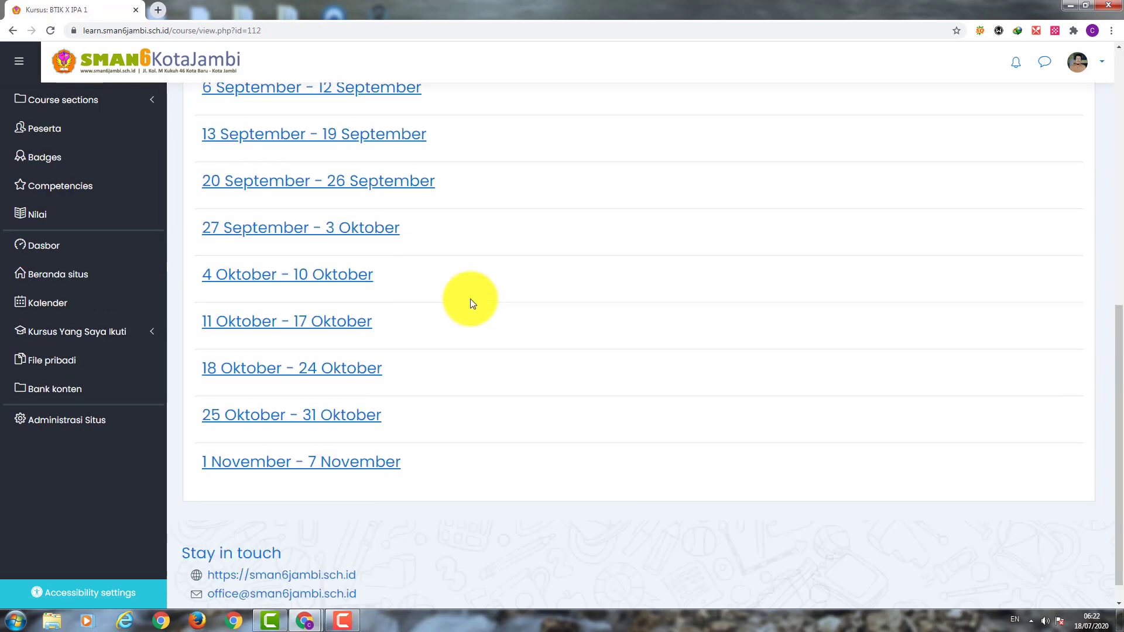
pyautogui.scroll(9, 472, 299)
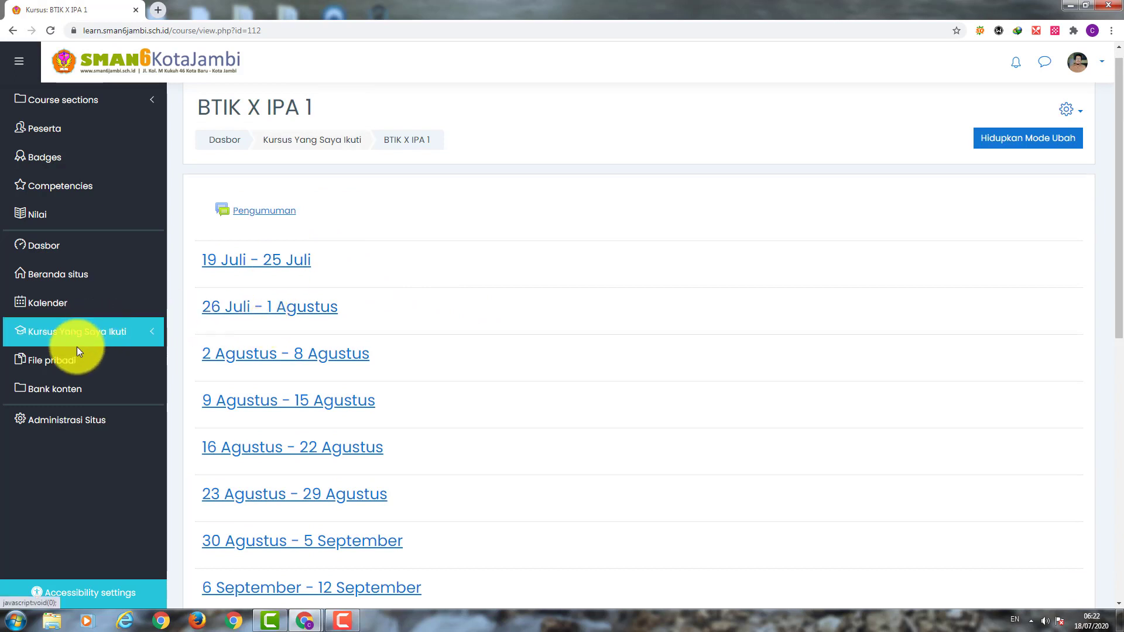
pyautogui.scroll(1, 78, 350)
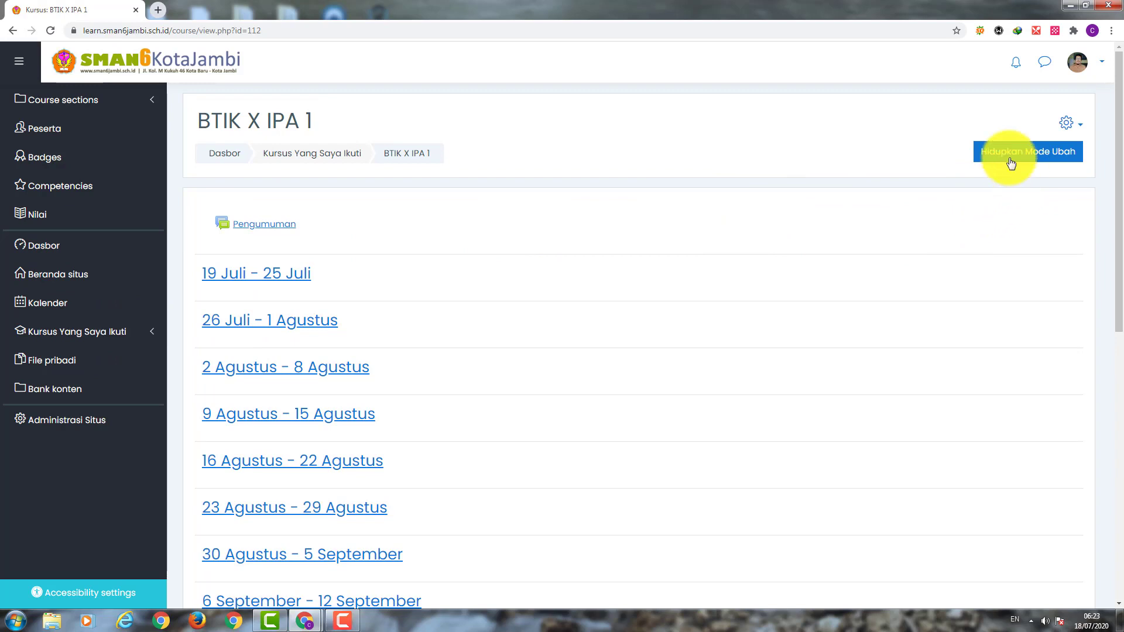
pyautogui.click(1043, 153)
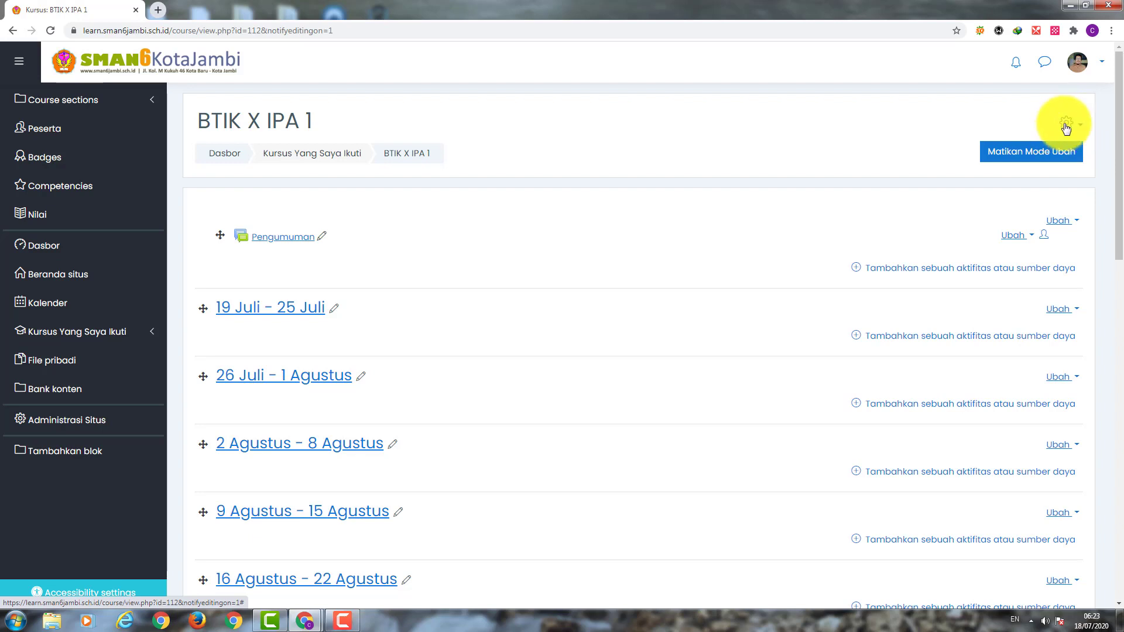
# Enable the Pendaftaran mandiri (Siswa) enrolment method for the BTIK X IPA 1 course
pyautogui.click(1065, 124)
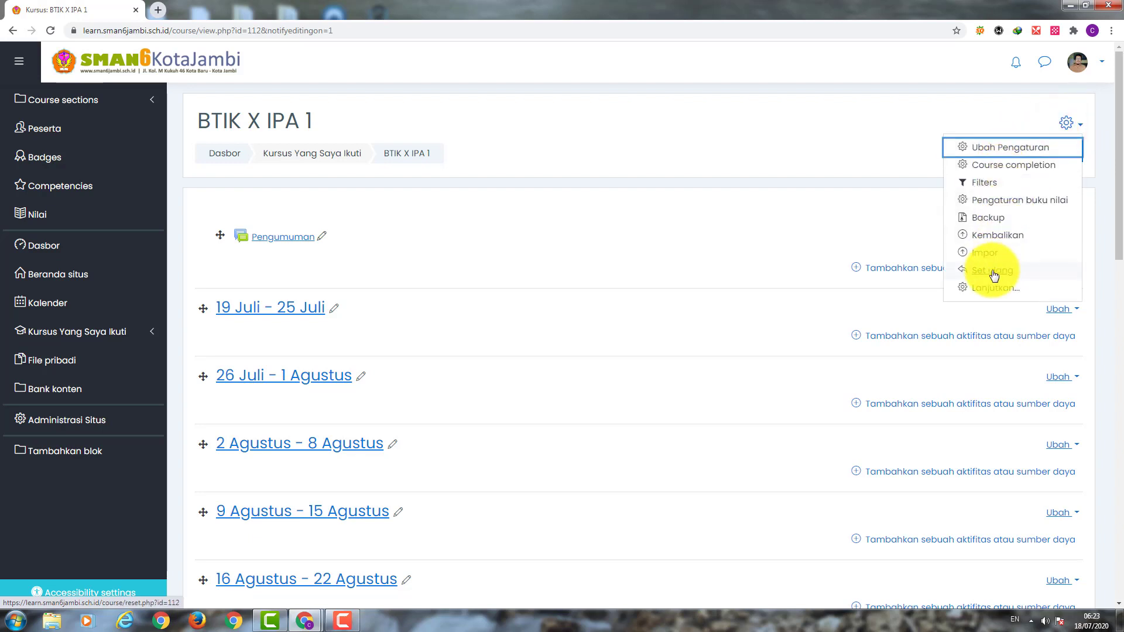
pyautogui.click(992, 290)
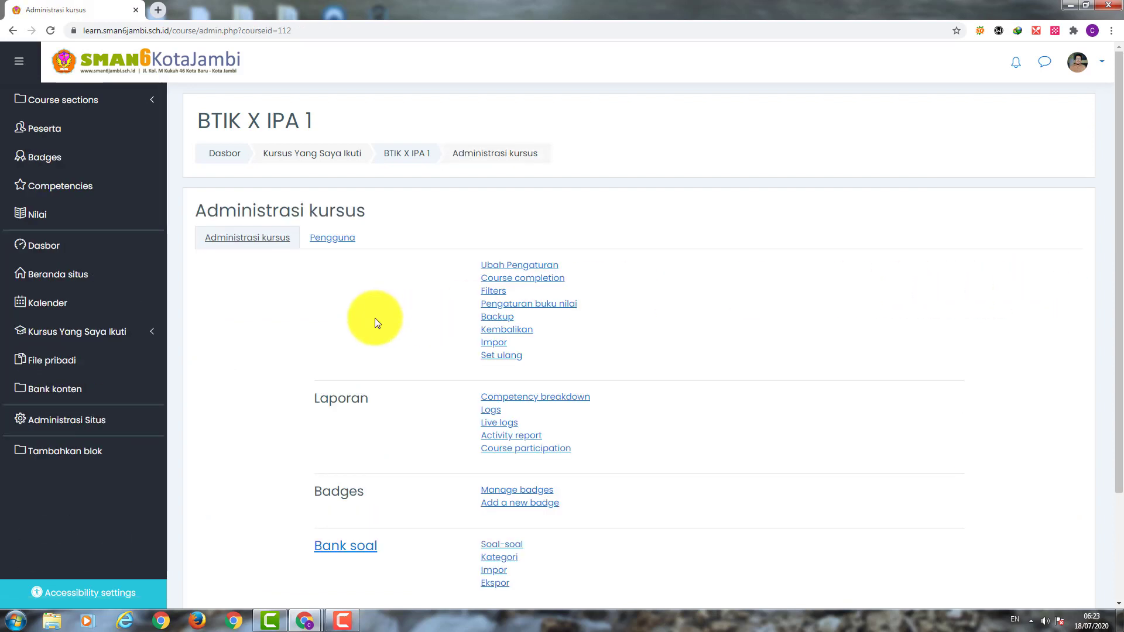
pyautogui.click(344, 246)
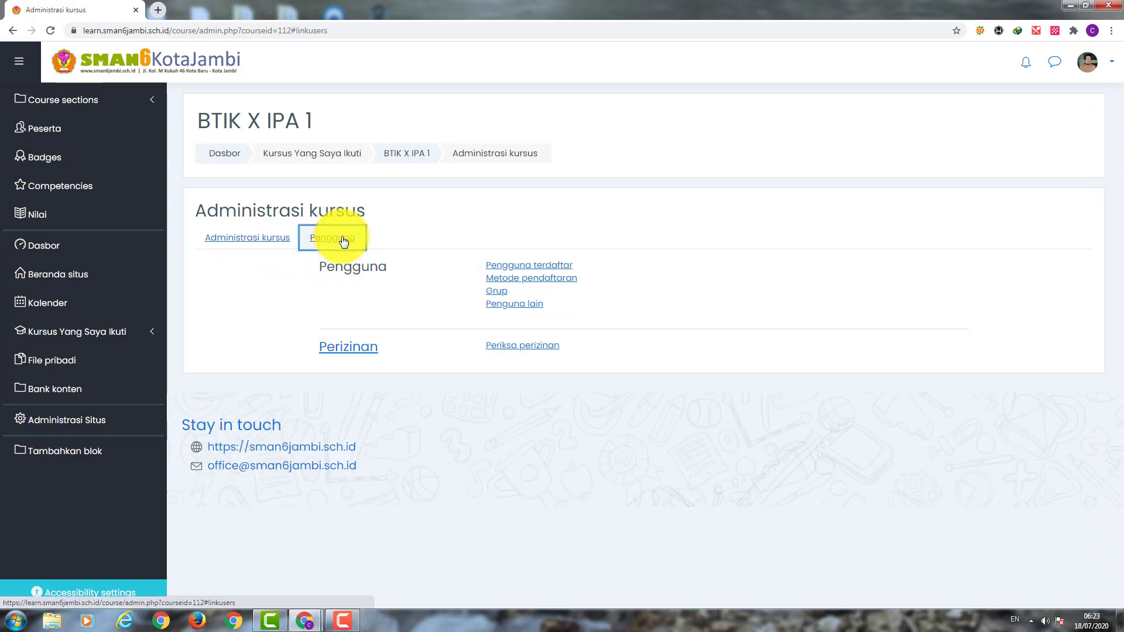
pyautogui.click(540, 282)
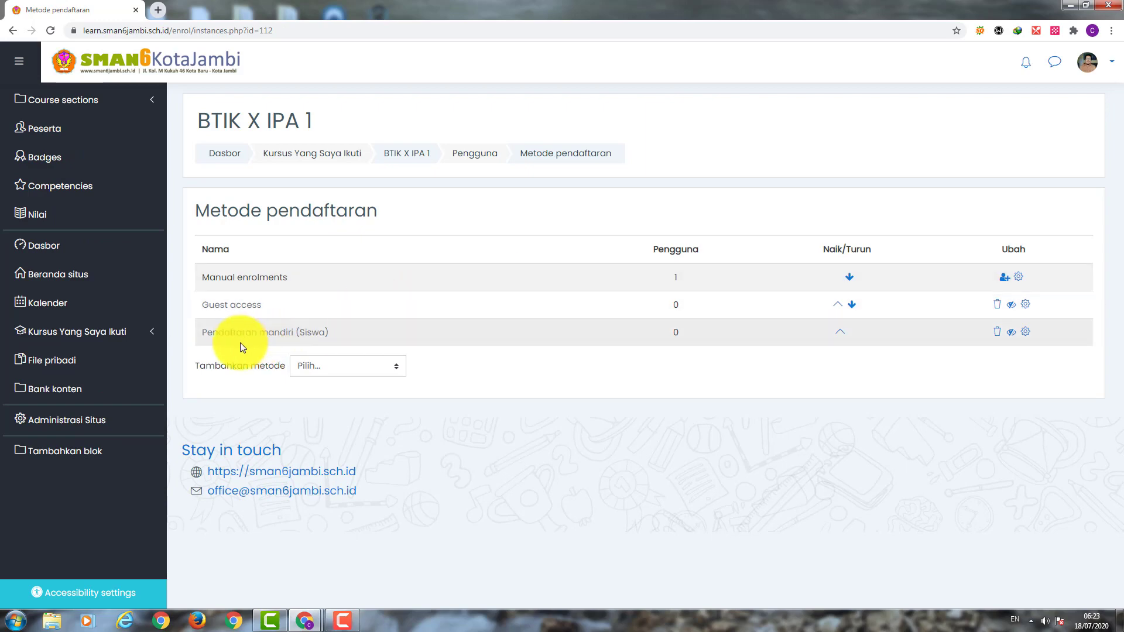
pyautogui.click(1012, 334)
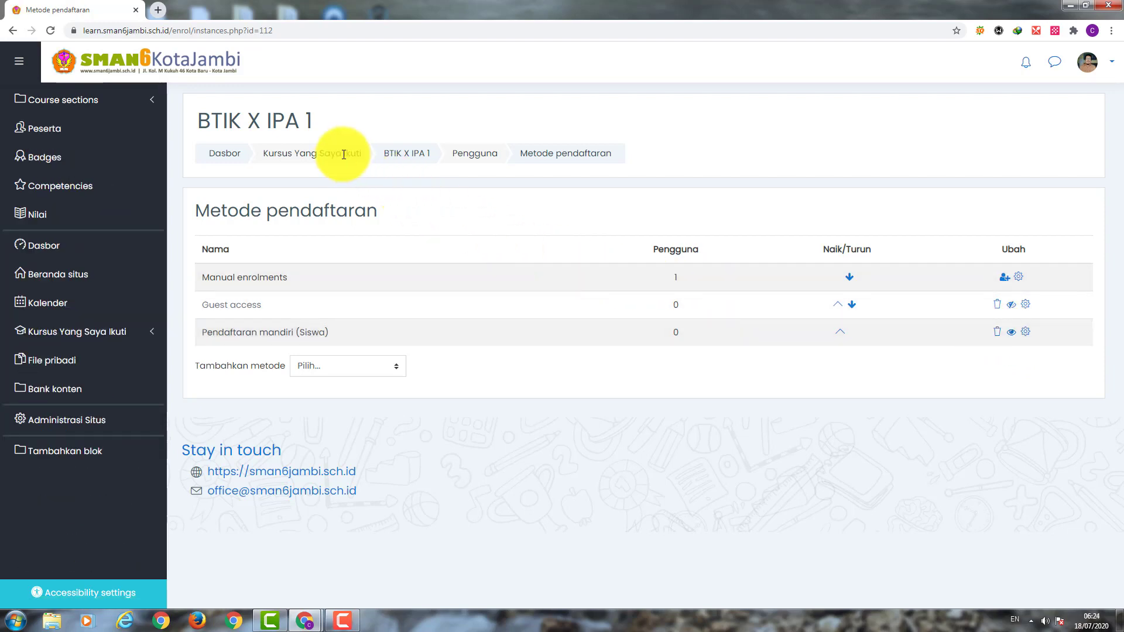
# Open the BTIK X IPA 2 course and enable its Pendaftaran mandiri (Siswa) enrolment method
pyautogui.click(107, 333)
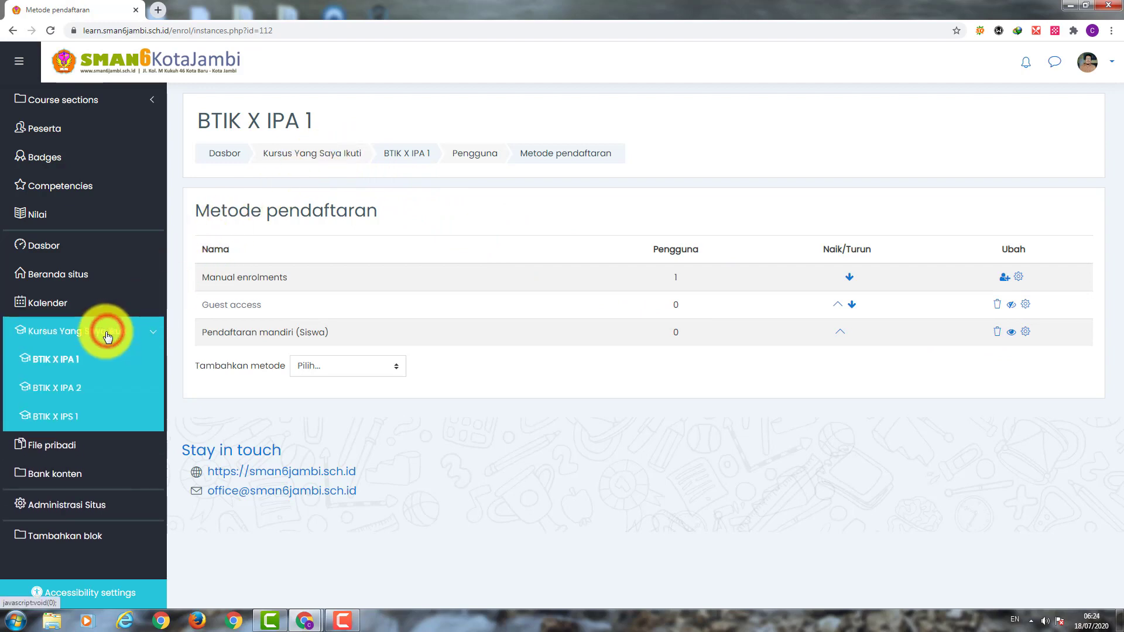
pyautogui.click(69, 388)
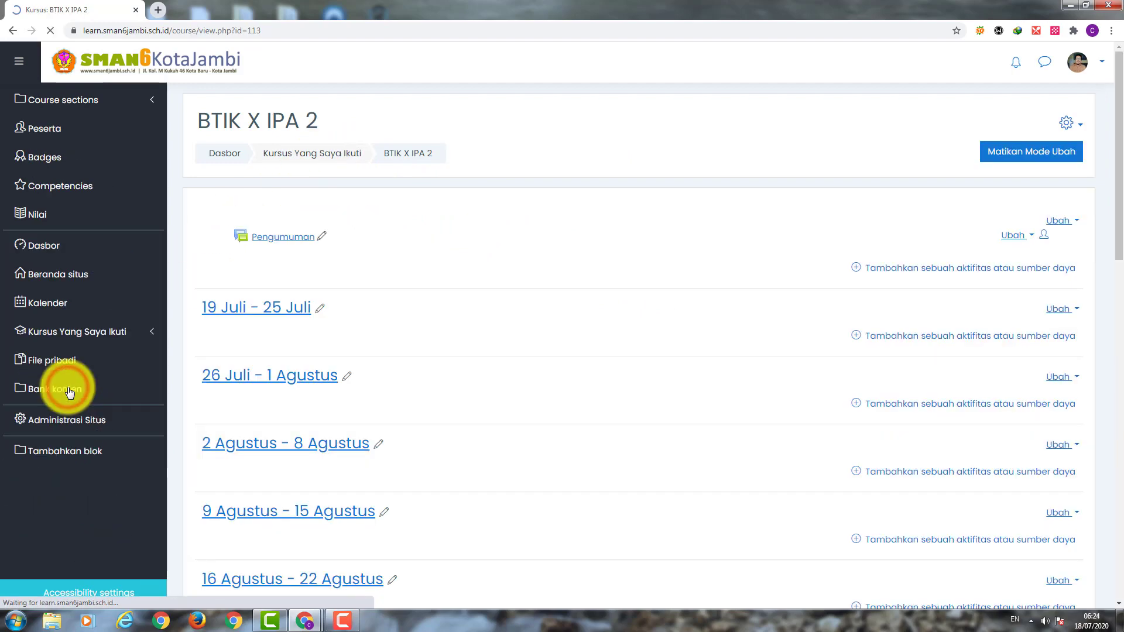
pyautogui.click(1076, 124)
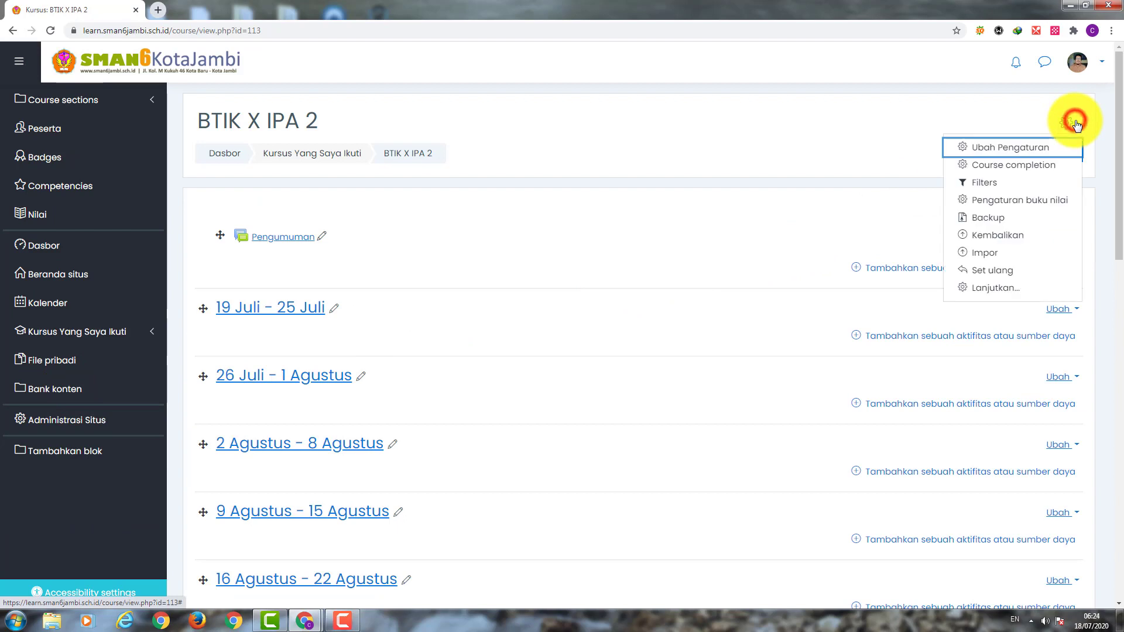
pyautogui.click(993, 289)
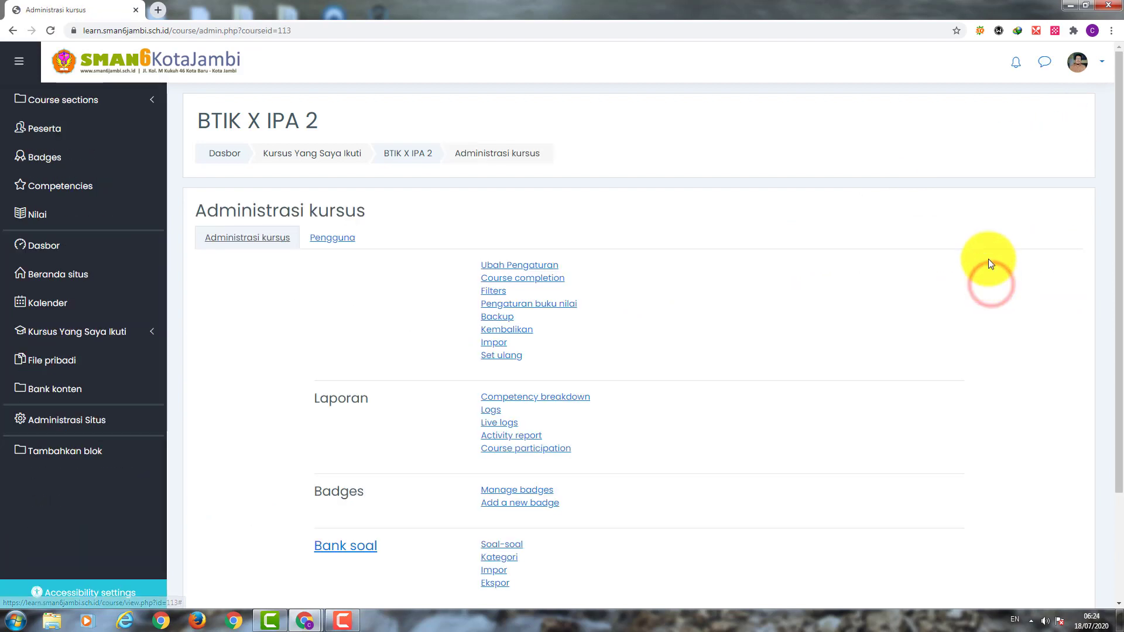
pyautogui.click(338, 241)
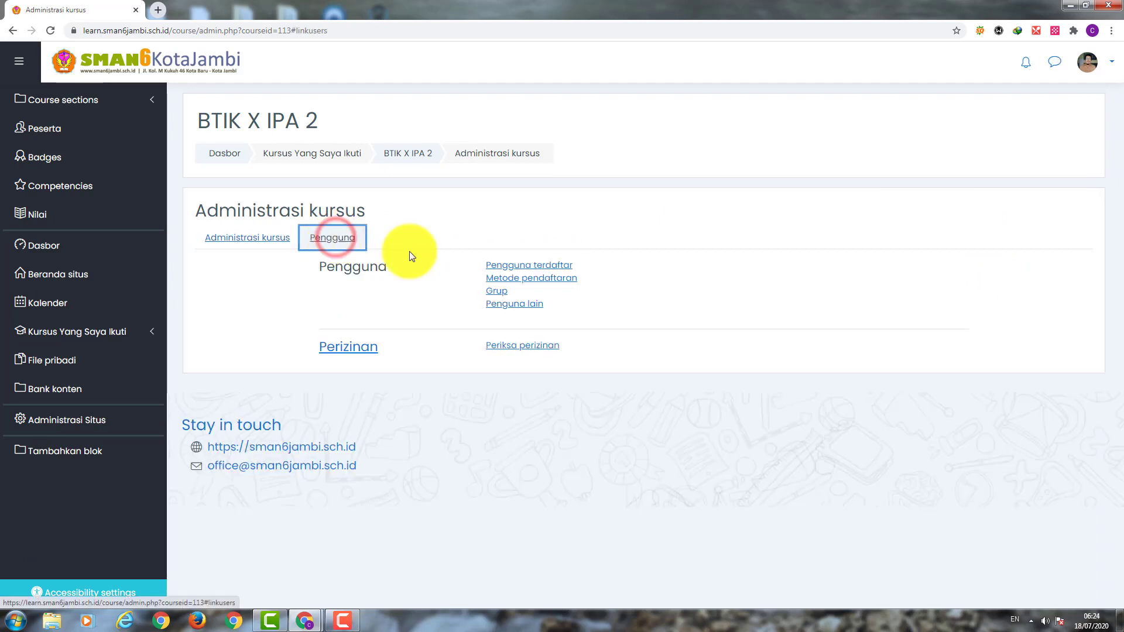
pyautogui.click(569, 285)
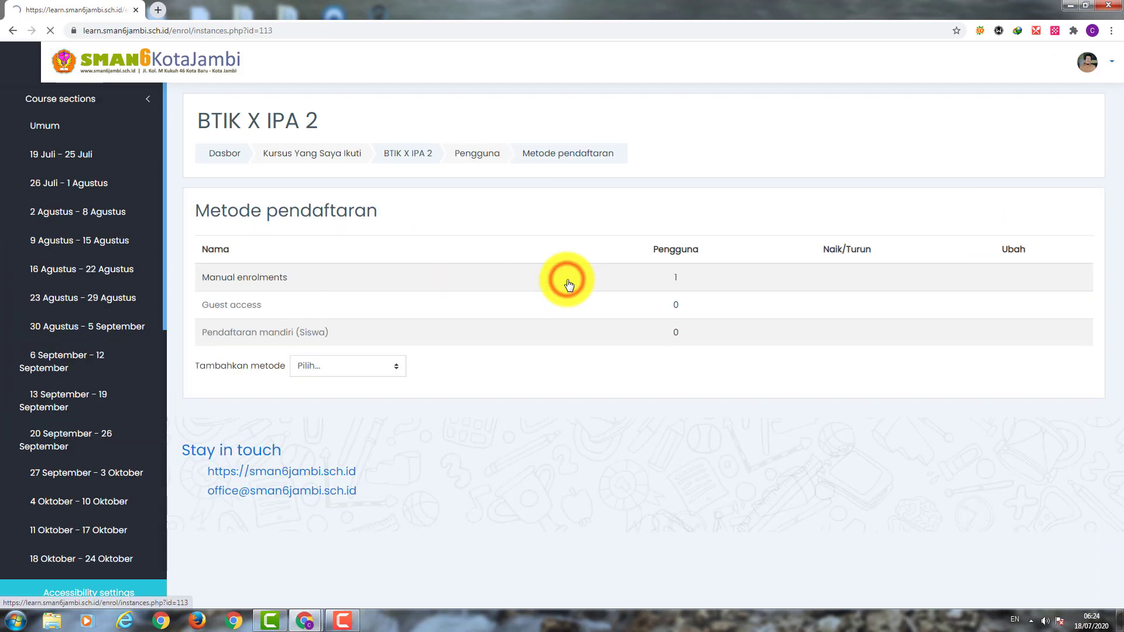
pyautogui.click(1010, 333)
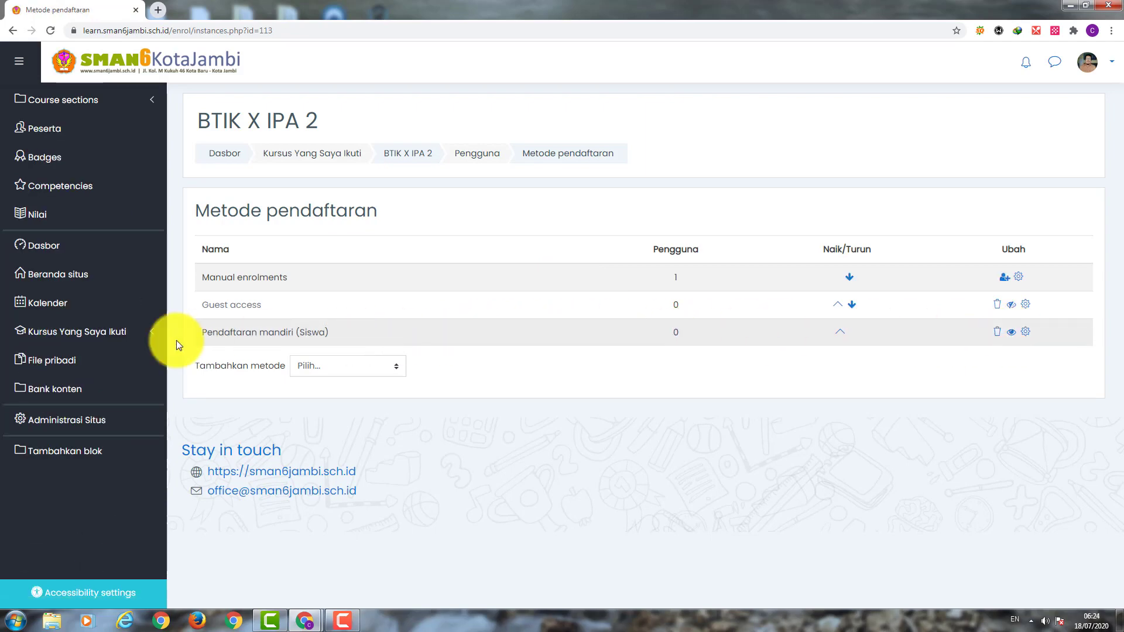
# Open the BTIK X IPS 1 course and enable its Pendaftaran mandiri (Siswa) enrolment method
pyautogui.click(123, 338)
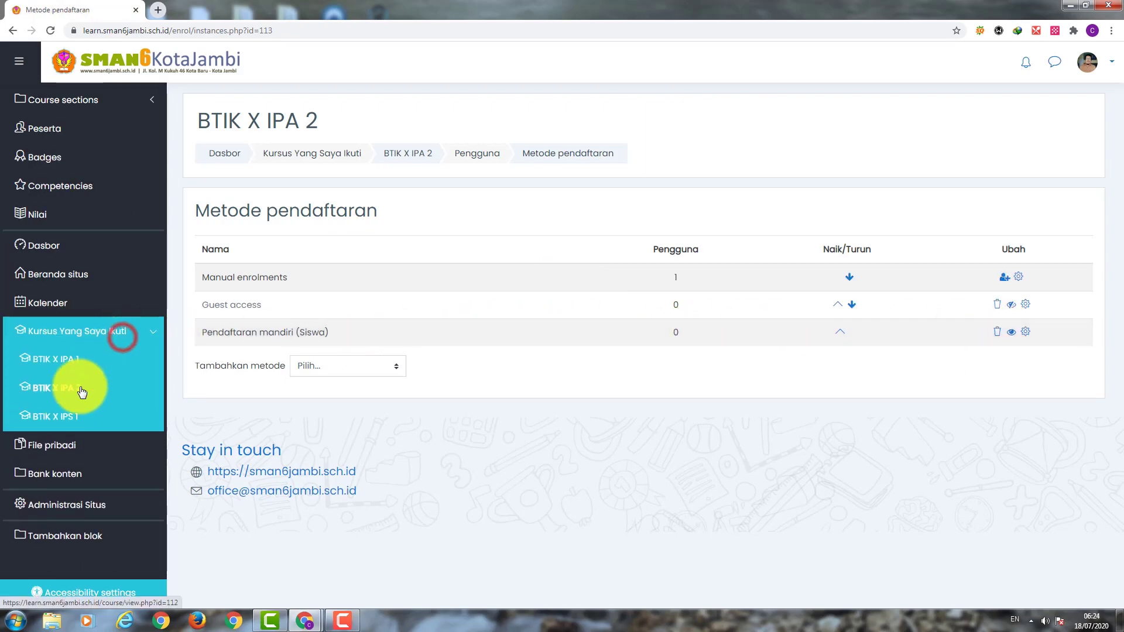
pyautogui.click(63, 415)
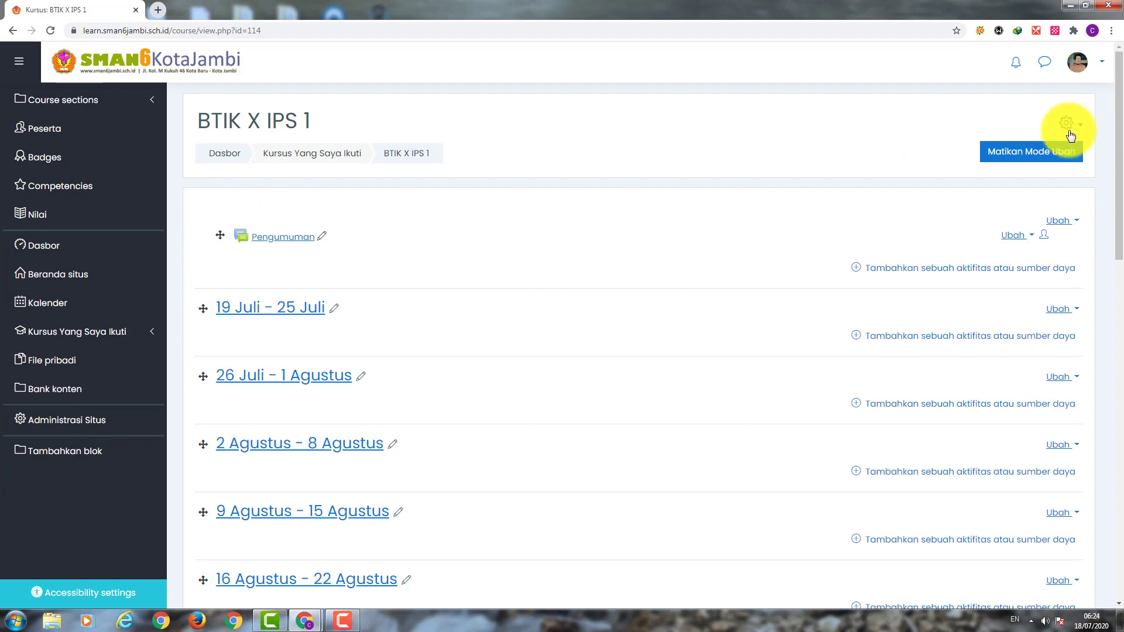
pyautogui.click(1069, 124)
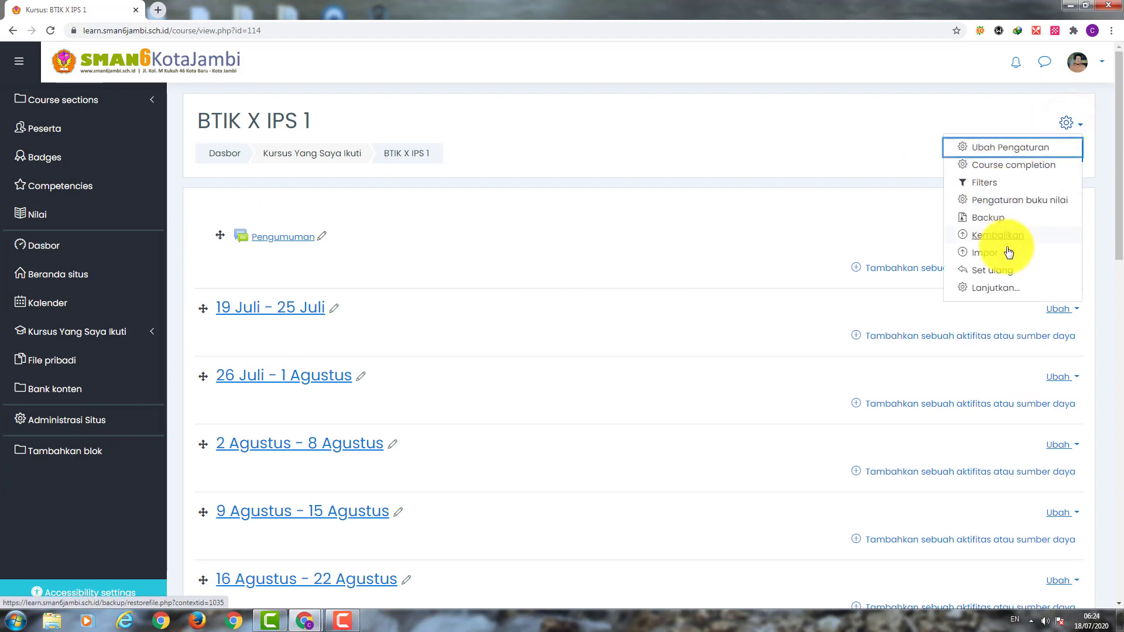
pyautogui.click(995, 291)
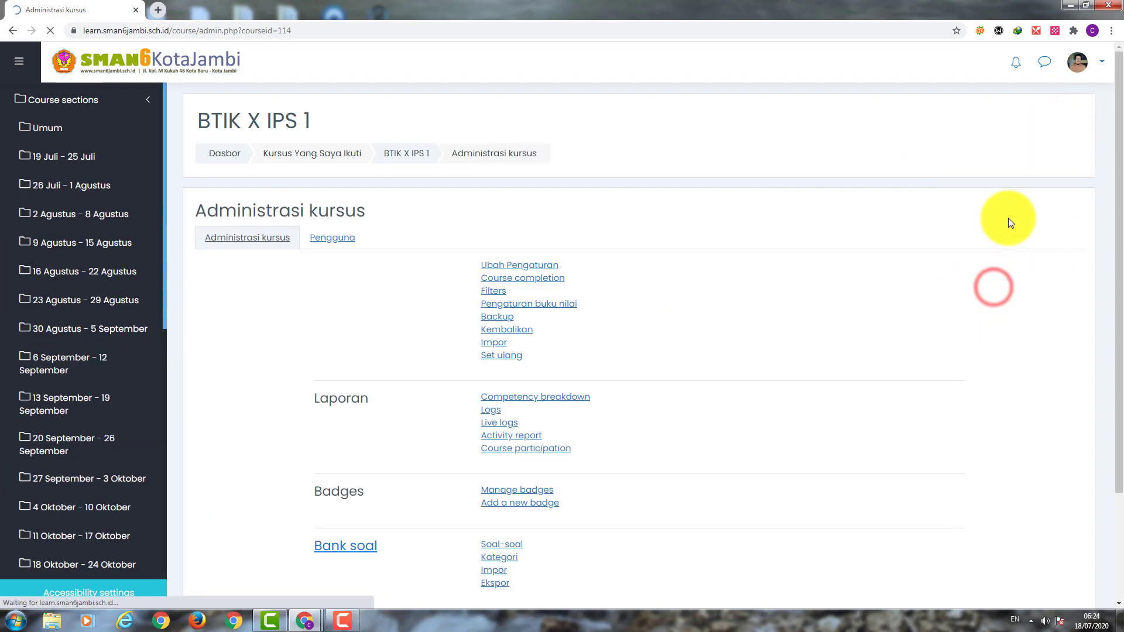
pyautogui.click(340, 246)
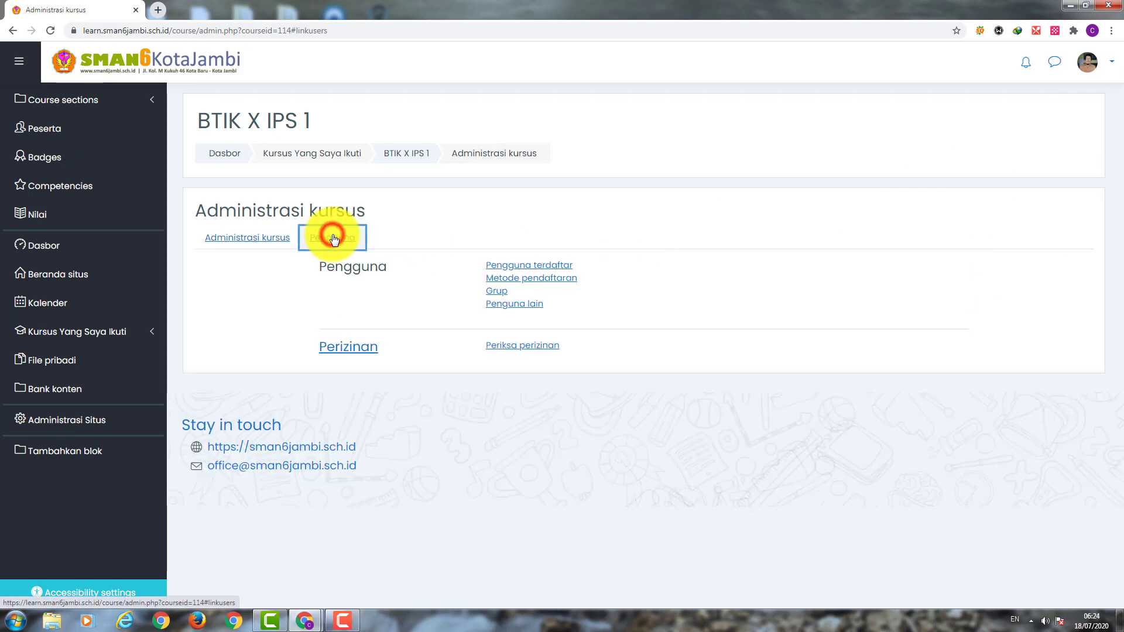
pyautogui.click(529, 284)
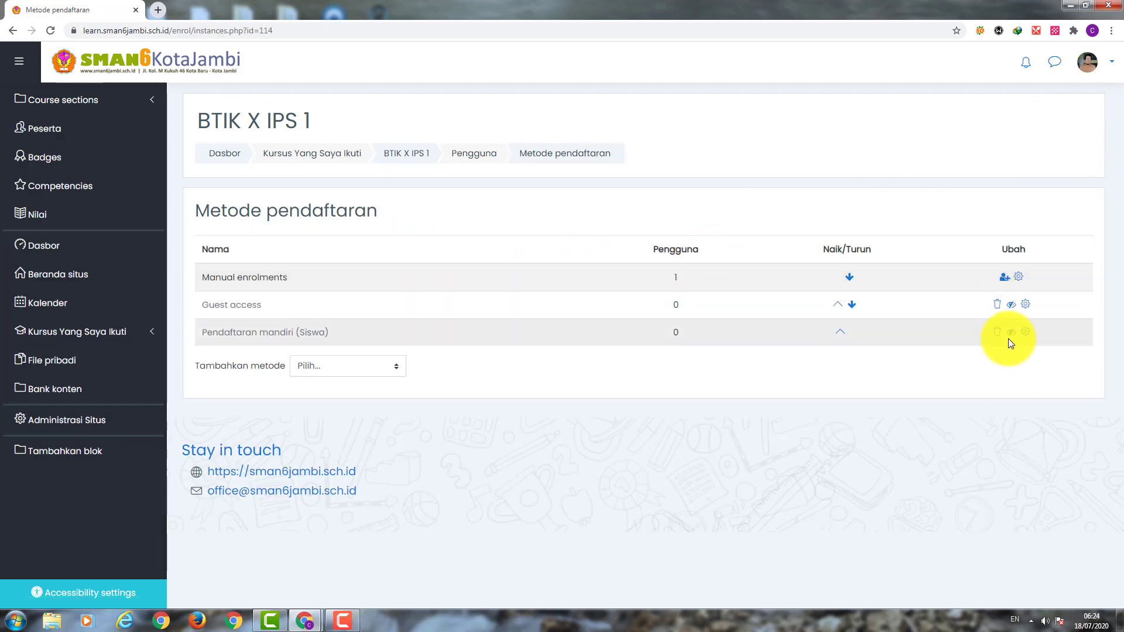
pyautogui.click(1012, 334)
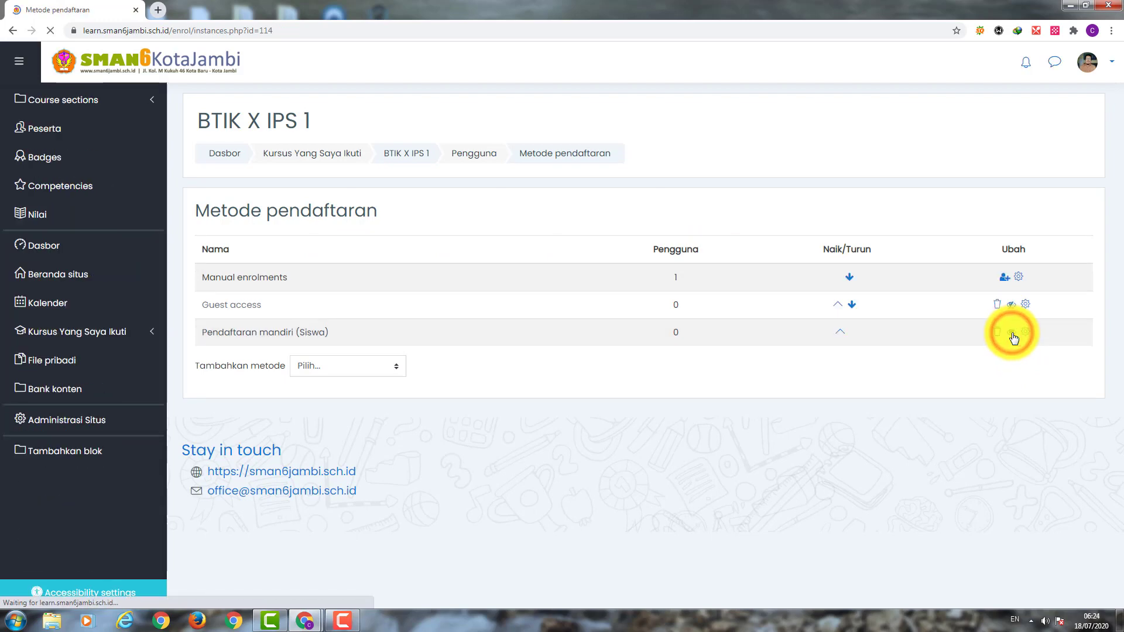
# In the Pengumuman forum of the BTIK X IPA 1 course, start a new topic with the subject "Bimbingan TIK"
pyautogui.click(70, 335)
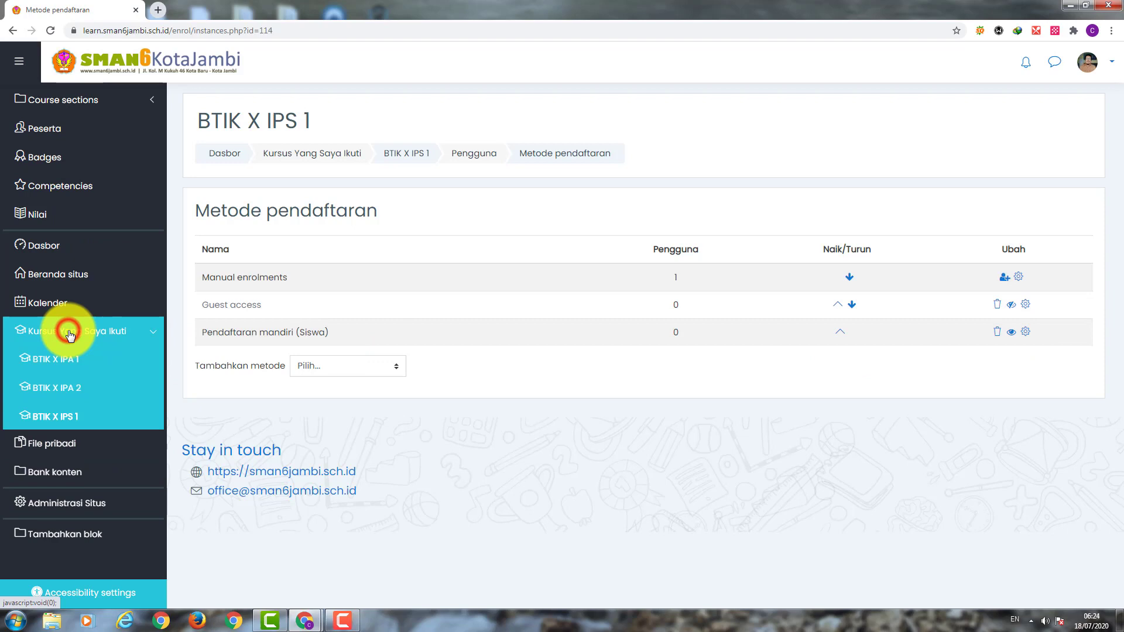
pyautogui.click(61, 365)
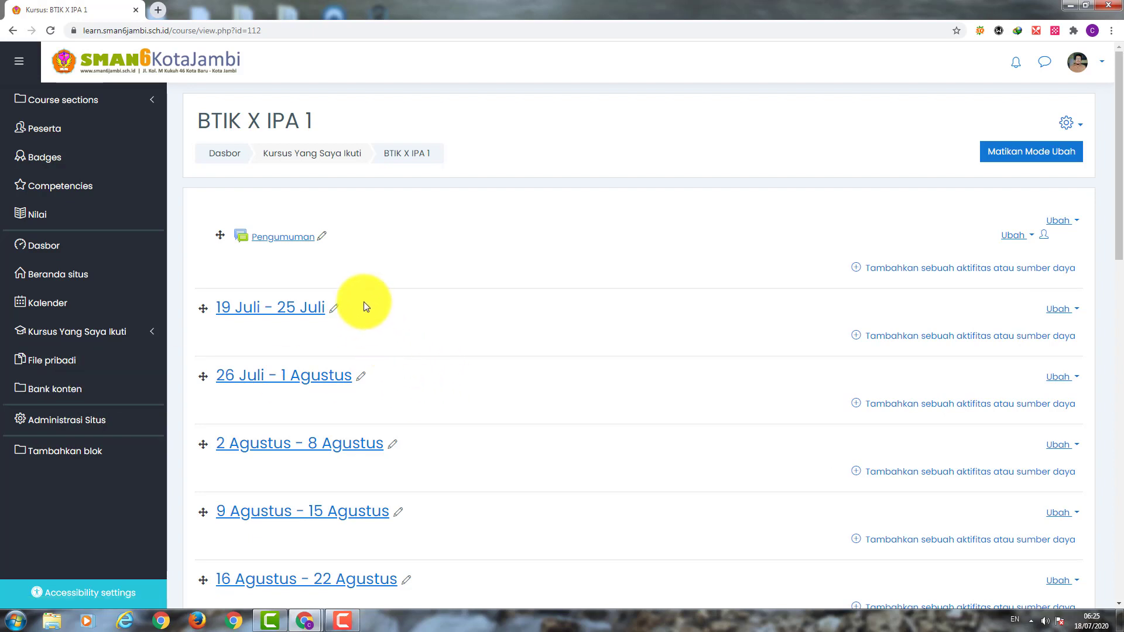
pyautogui.click(276, 242)
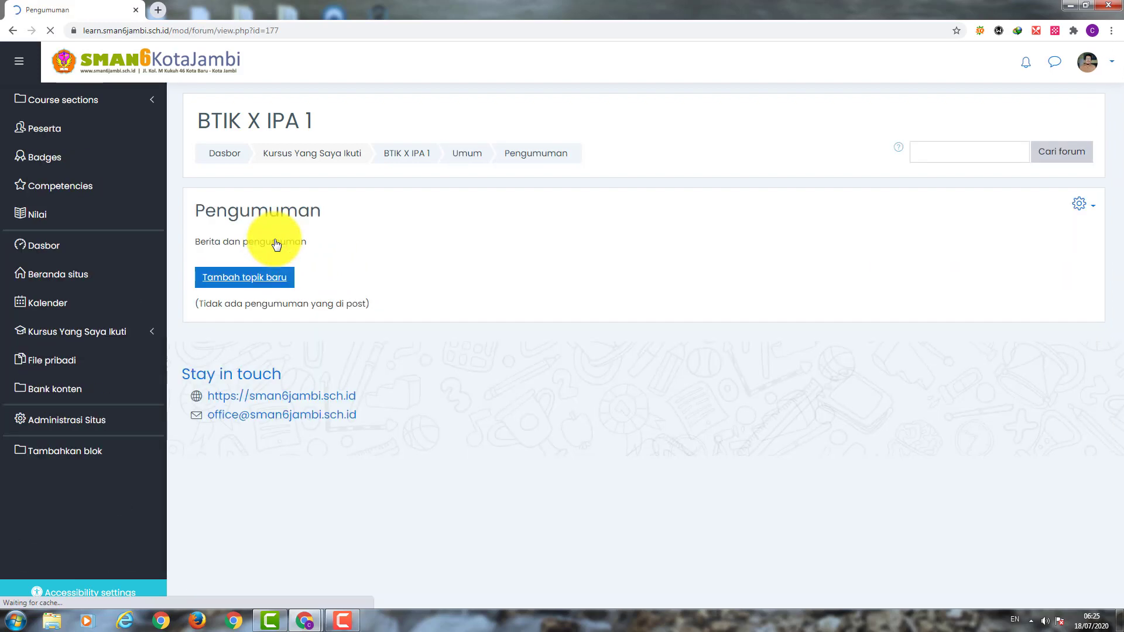
pyautogui.click(275, 282)
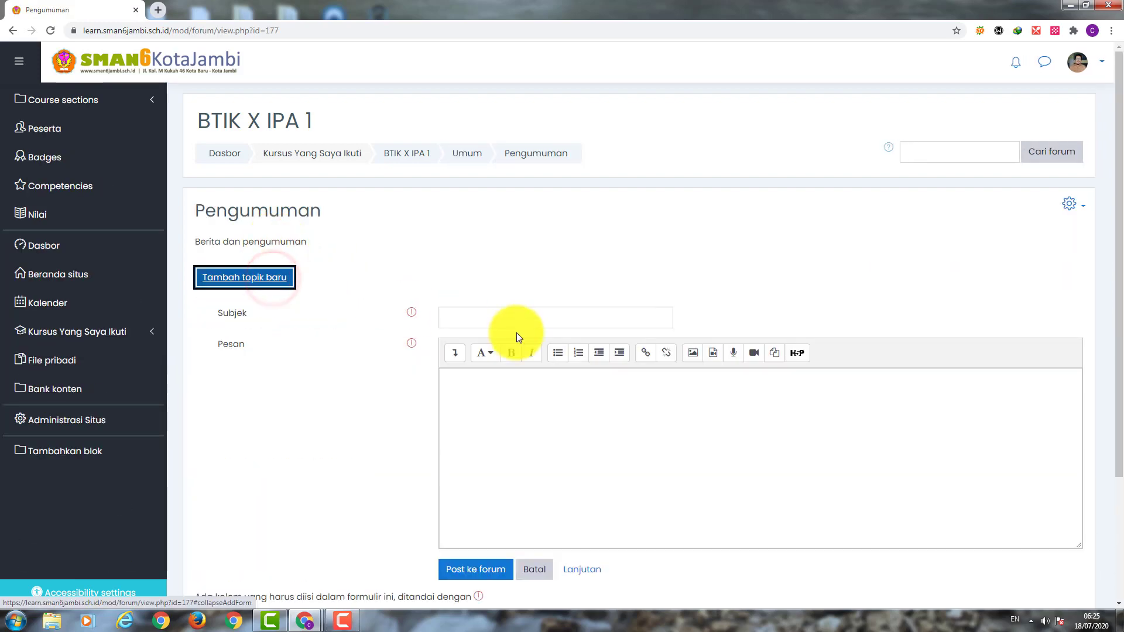
pyautogui.click(523, 313)
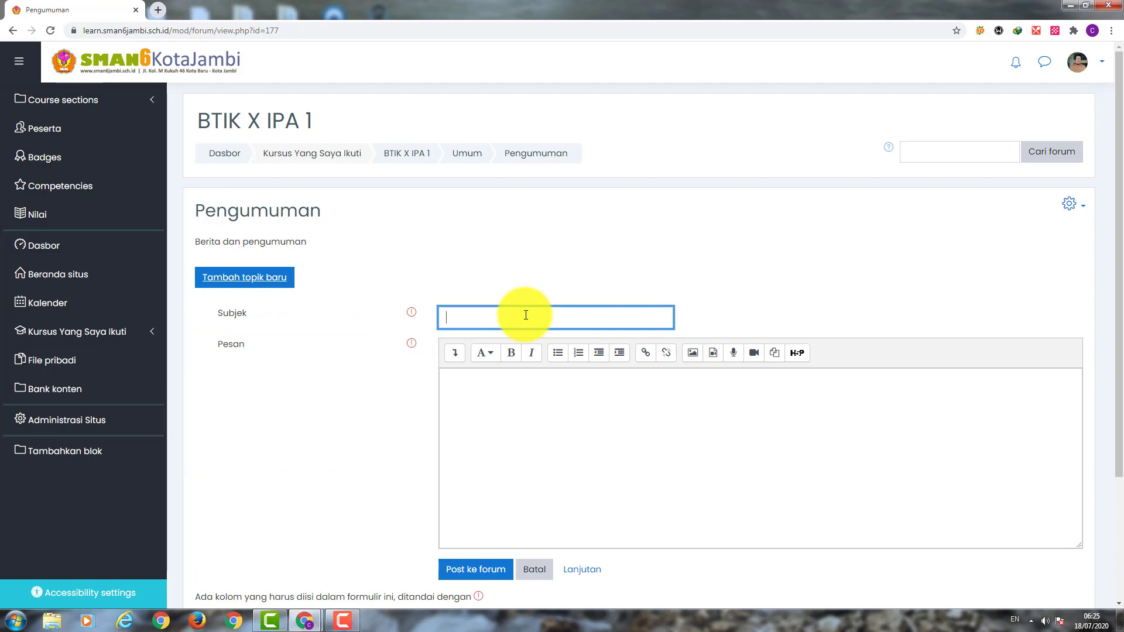
pyautogui.write('bIMBINGAN')
pyautogui.hotkey('ctrl', 'a')
pyautogui.press('BackSpace')
pyautogui.write('Bimbingan T')
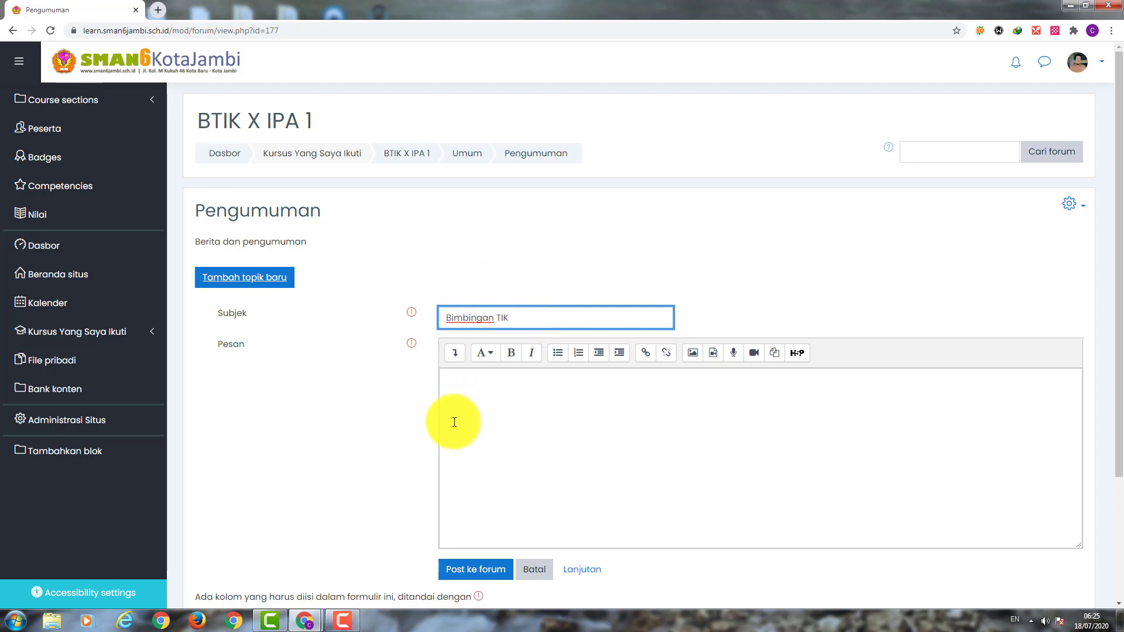
# Post the topic with the message "Selamat datang di kelas Bimbingan TIK, Silahkan di ikuti pelajaran dalam tiap minggunya dengan baik"
pyautogui.click(464, 395)
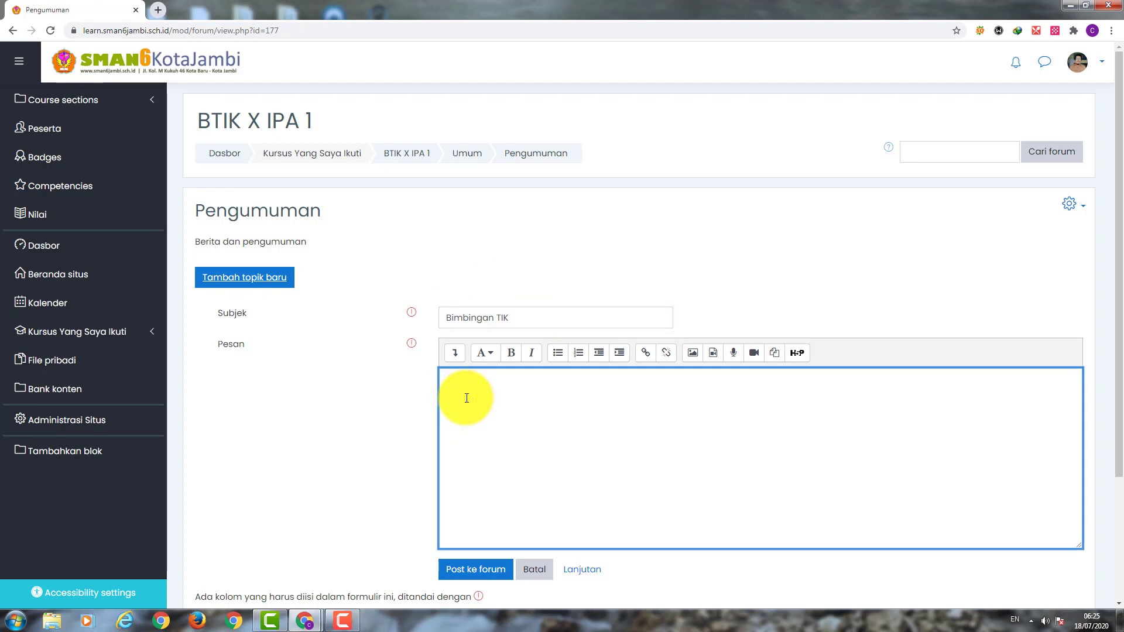
pyautogui.write('Selamat datang di kelas ')
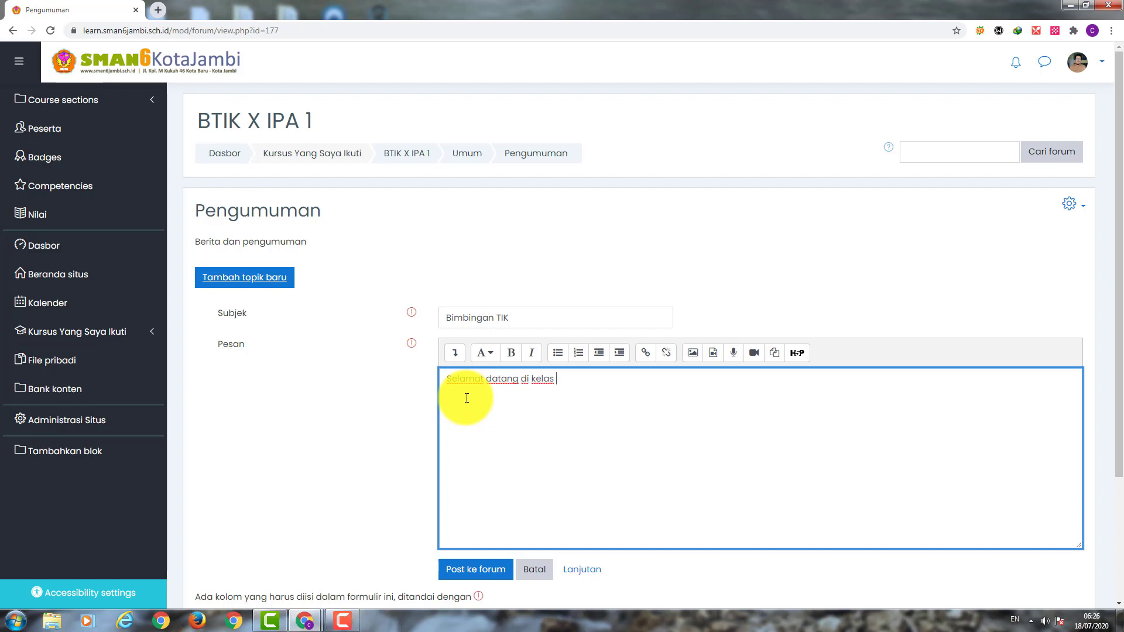
pyautogui.write('Bimbingan TIK, Silakhkan')
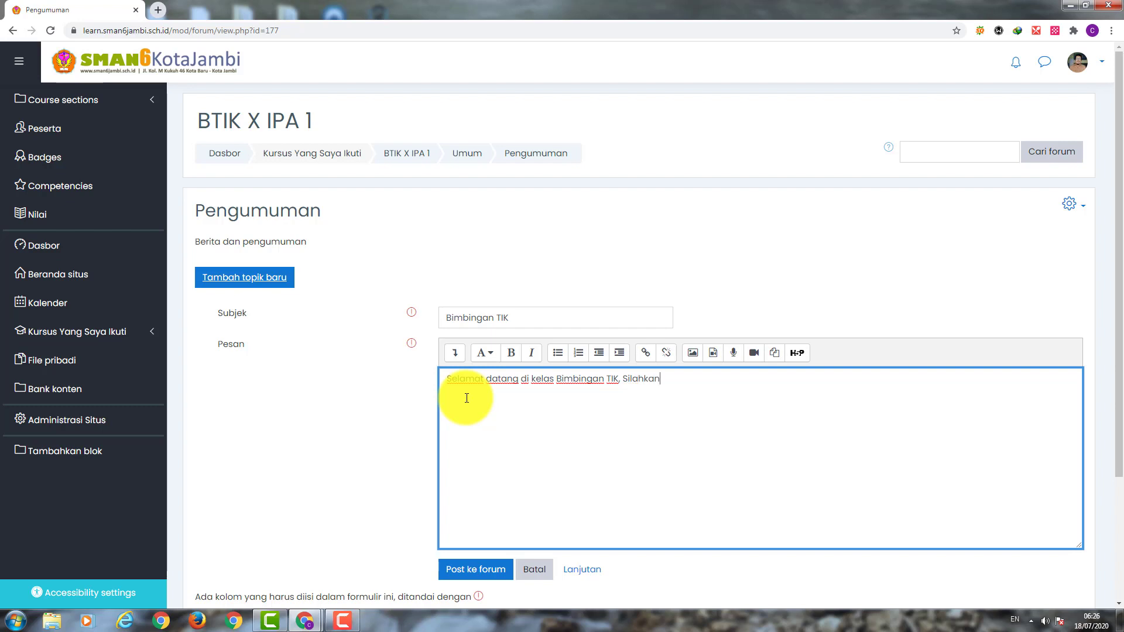
pyautogui.write(' di ikuti p')
pyautogui.write('elajaran dalam tiap ')
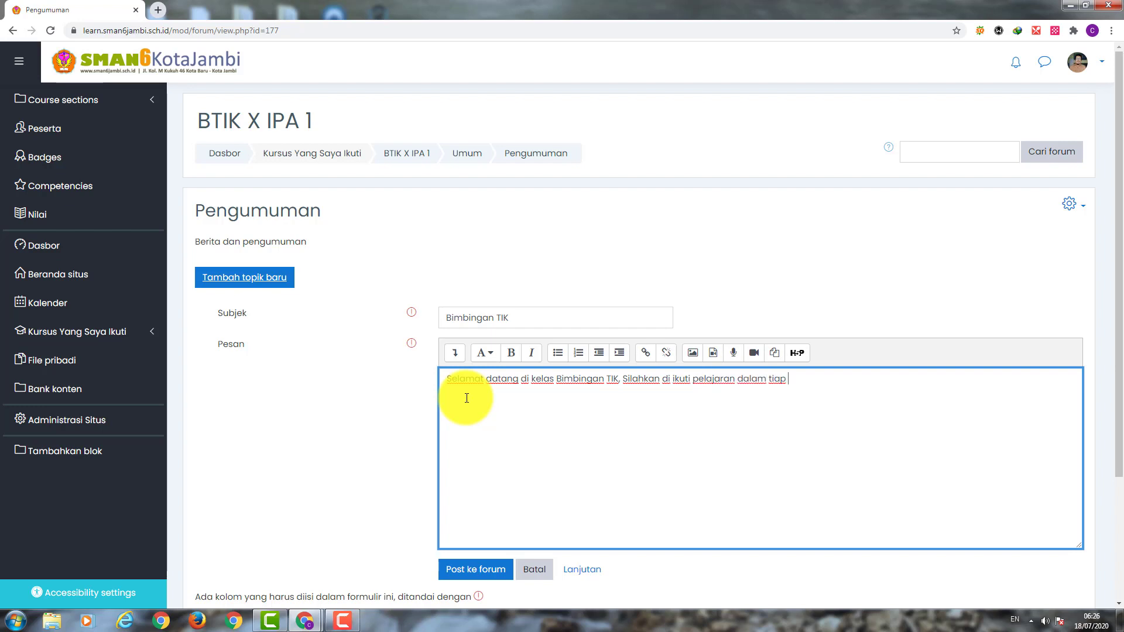
pyautogui.write('minggunya dengan baik')
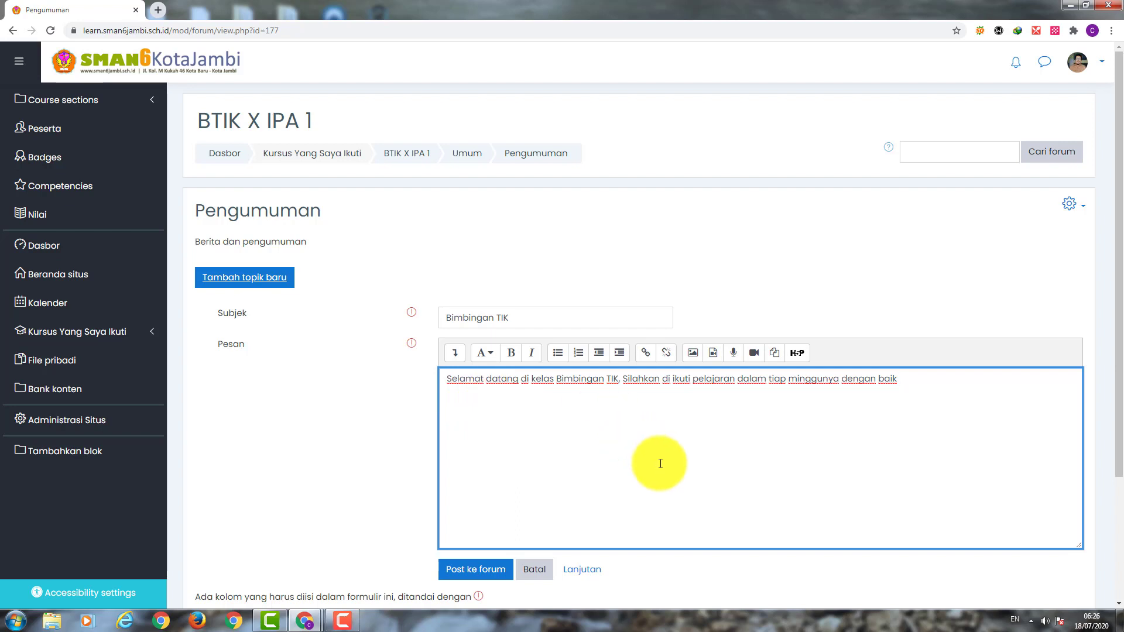
pyautogui.scroll(-3, 660, 464)
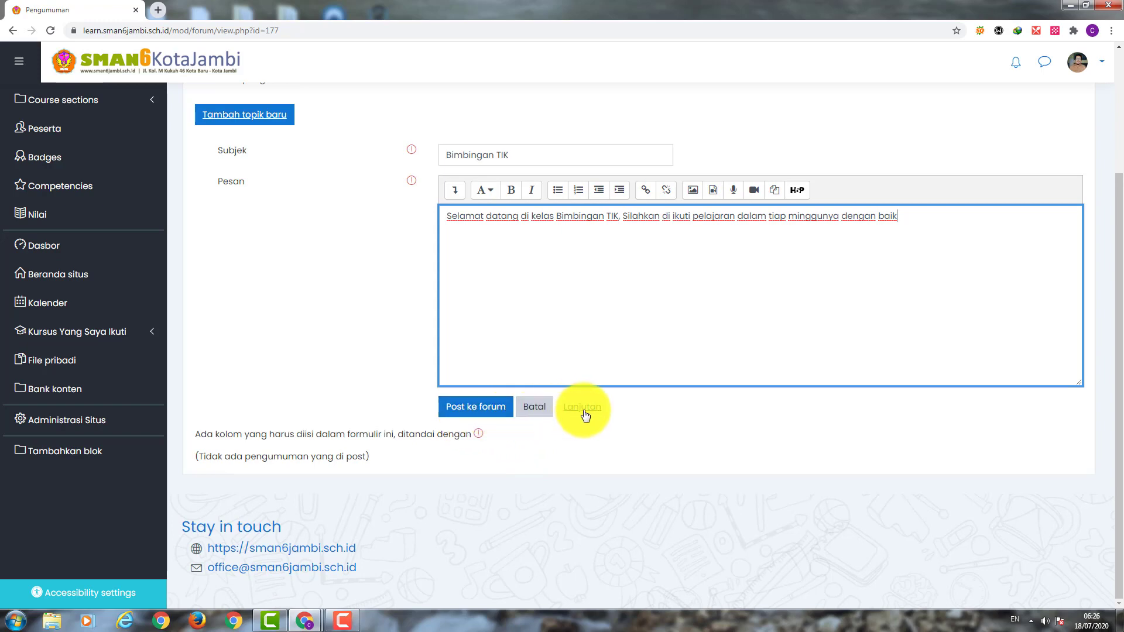
pyautogui.click(468, 408)
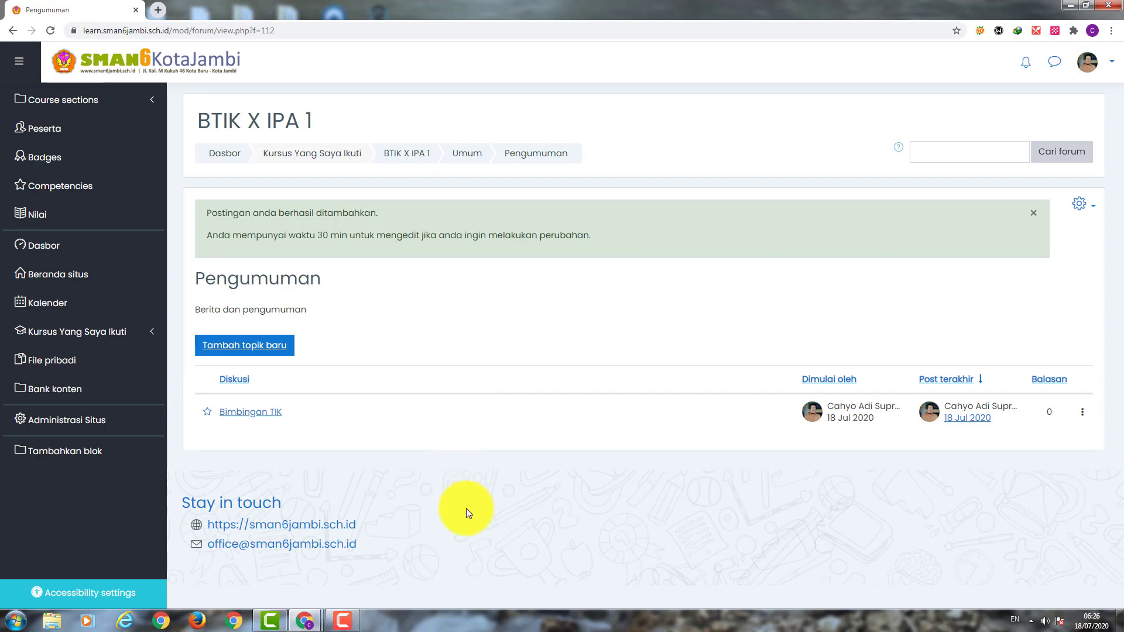
# Return to the BTIK X IPA 1 course and add a Page named "Pengenalan Internet" to the 19 Juli - 25 Juli section
pyautogui.click(412, 159)
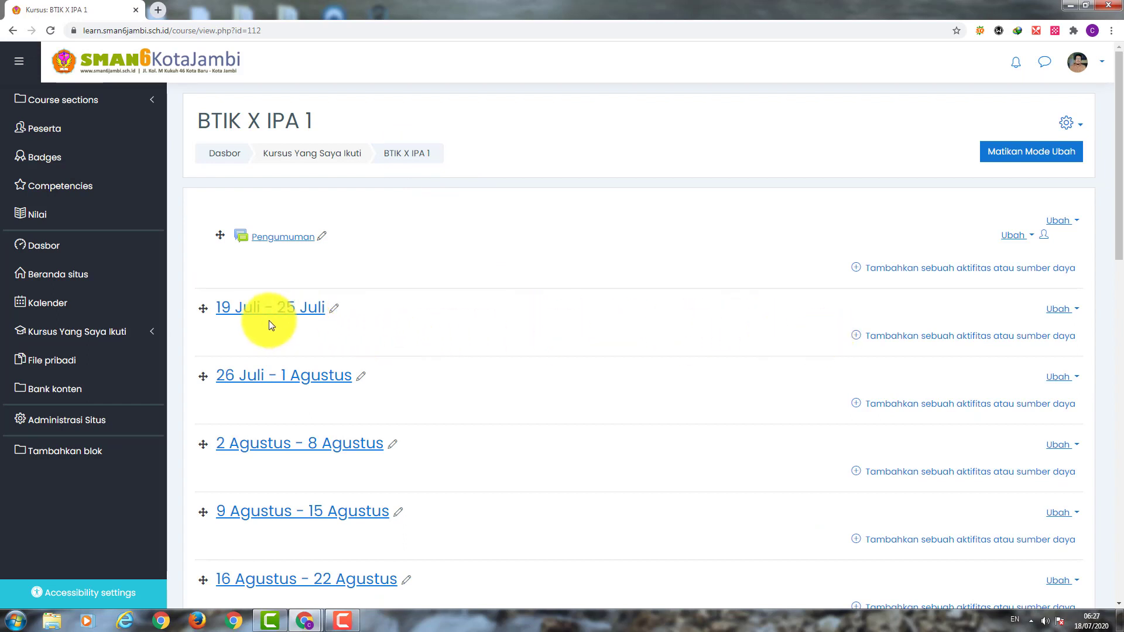
pyautogui.click(992, 341)
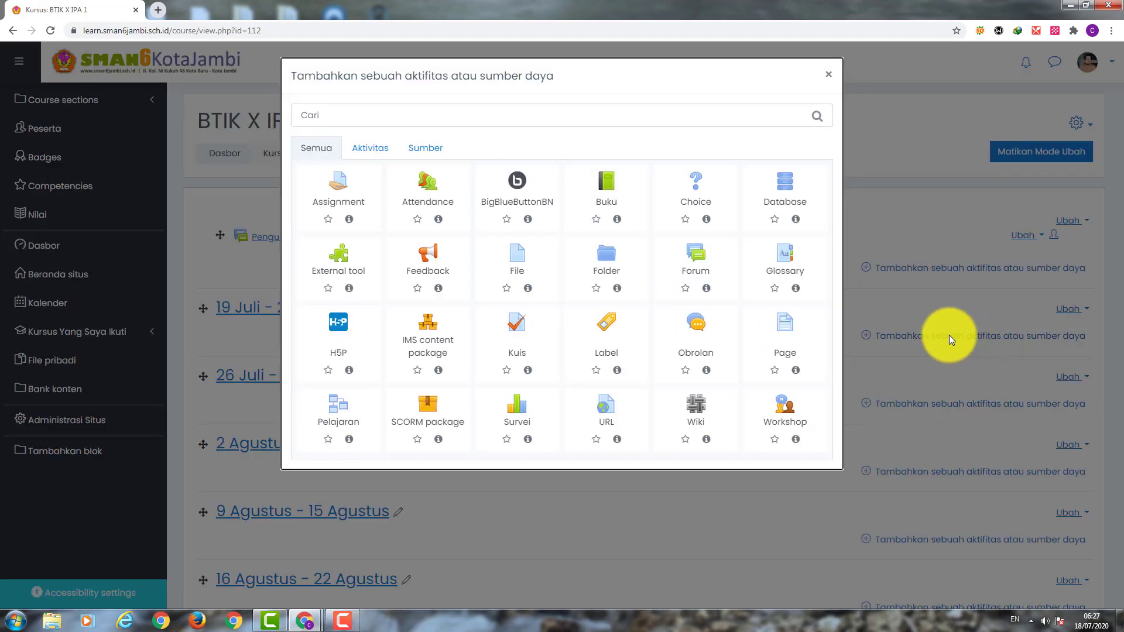
pyautogui.click(785, 335)
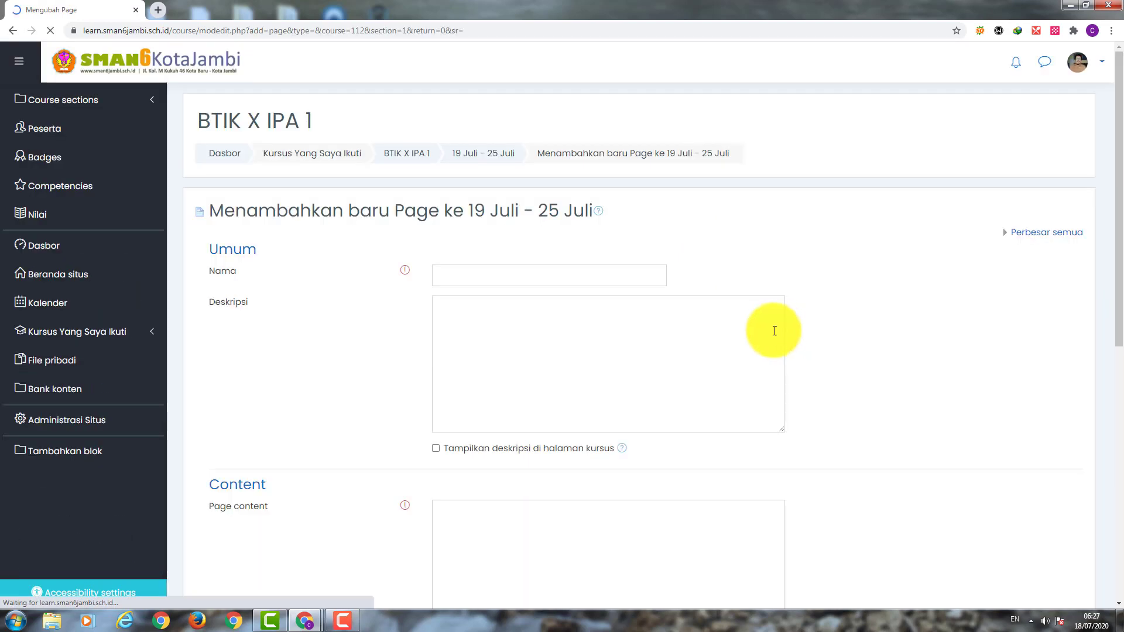
pyautogui.click(505, 278)
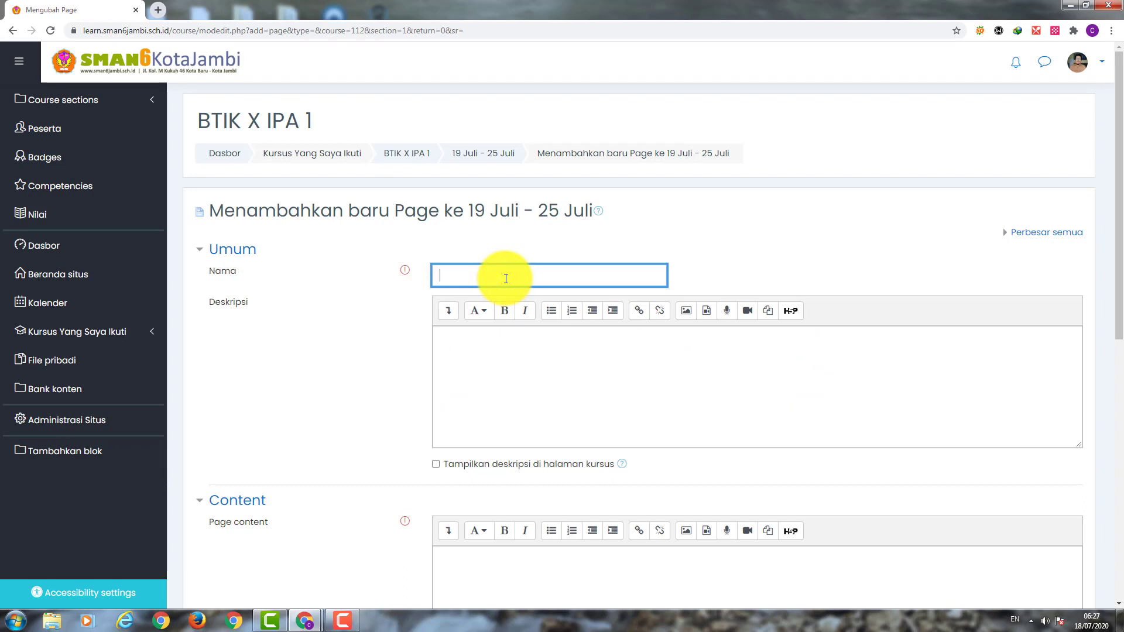
pyautogui.write('Dasa')
pyautogui.press('BackSpace')
pyautogui.press('BackSpace')
pyautogui.press('BackSpace')
pyautogui.write('Pengenalan')
pyautogui.scroll(-4, 376, 426)
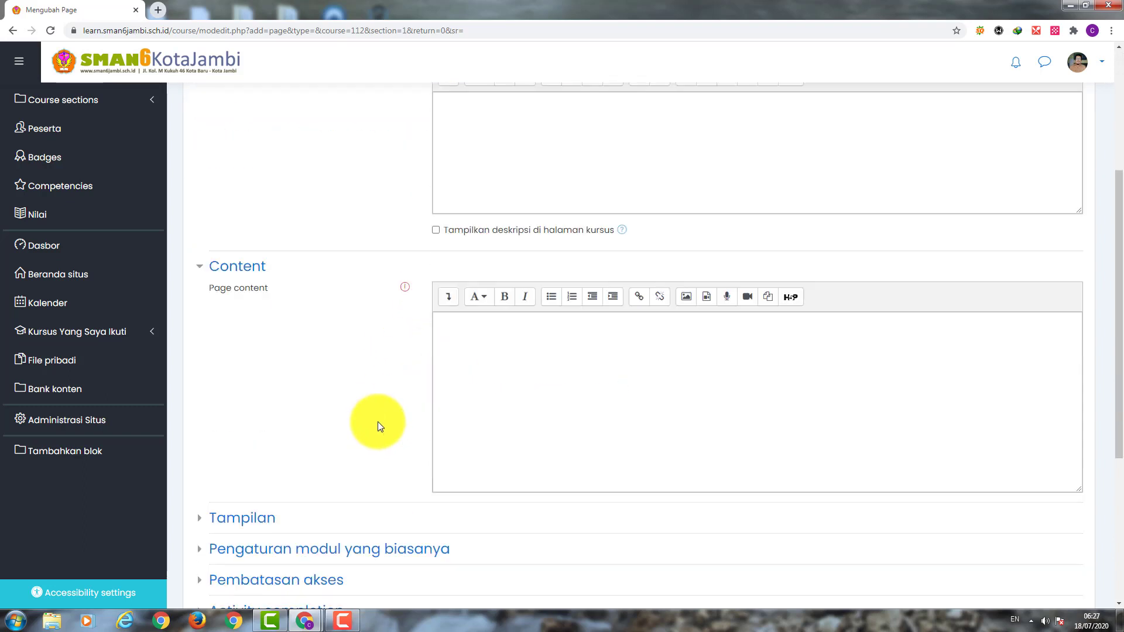
# Paste the copied introductory text about the internet as the page content, save the page and return to the course
pyautogui.click(508, 349)
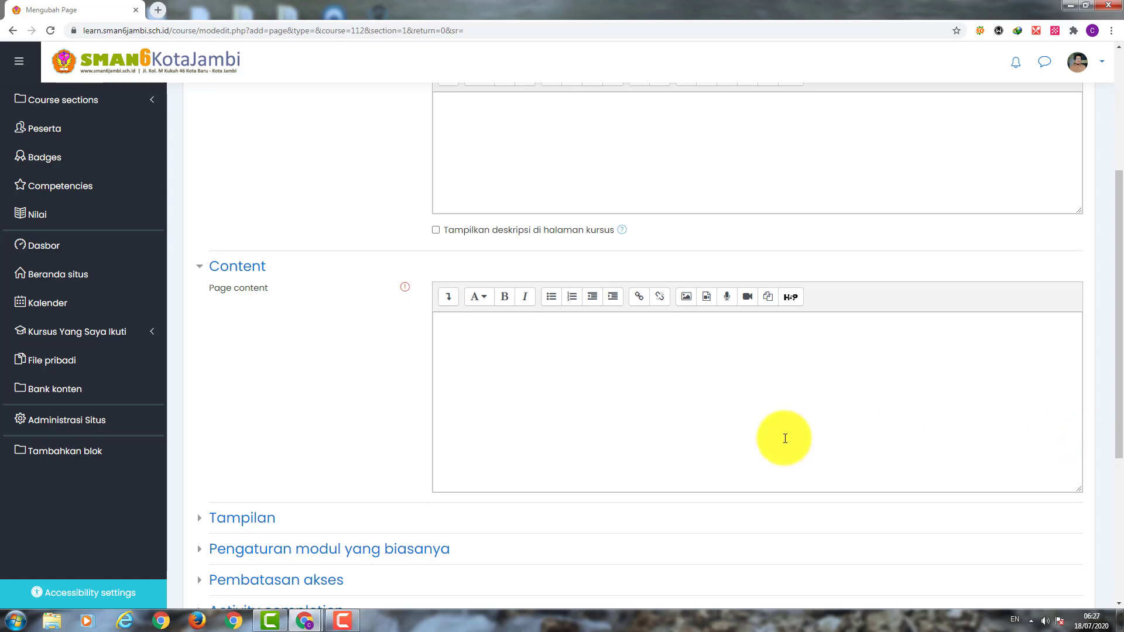
pyautogui.click(509, 335)
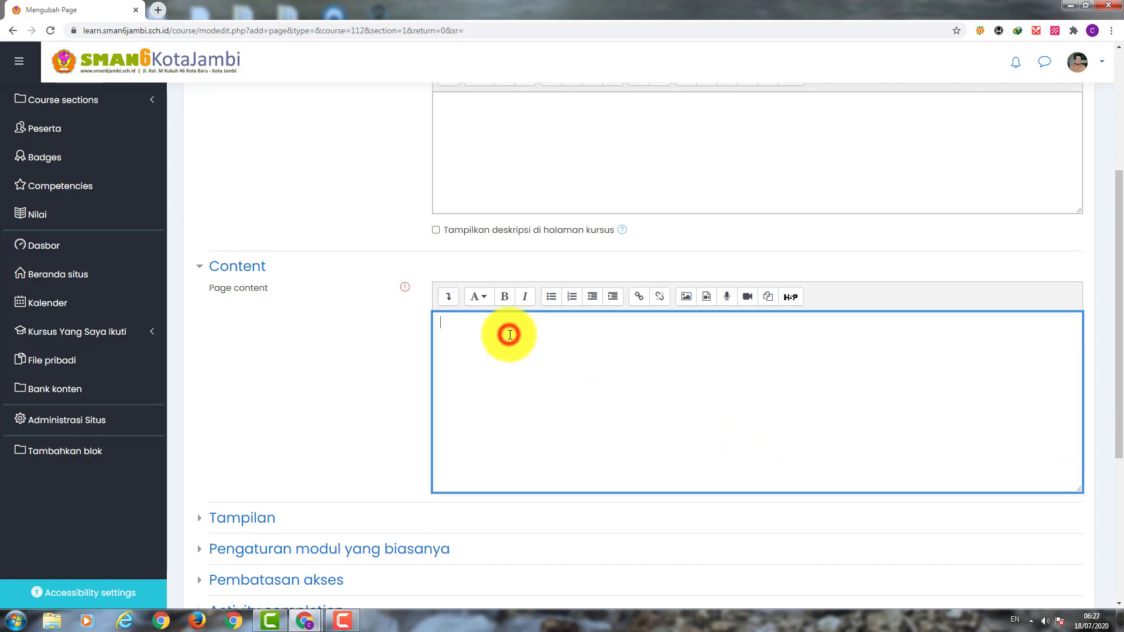
pyautogui.hotkey('ctrl', 'v')
pyautogui.scroll(-5, 649, 432)
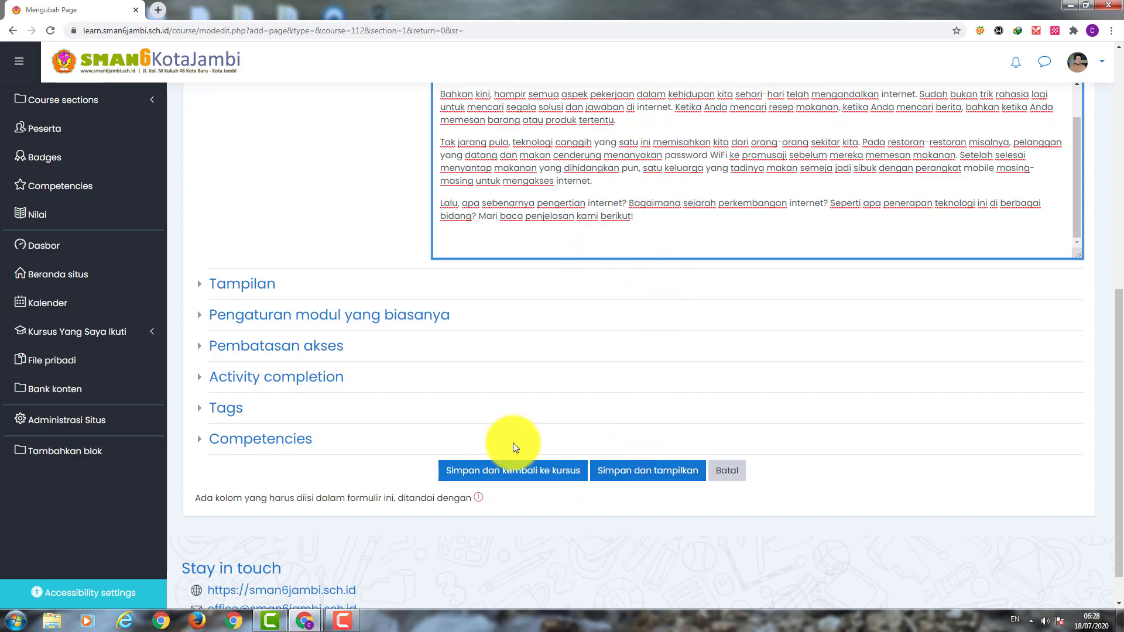
pyautogui.click(505, 473)
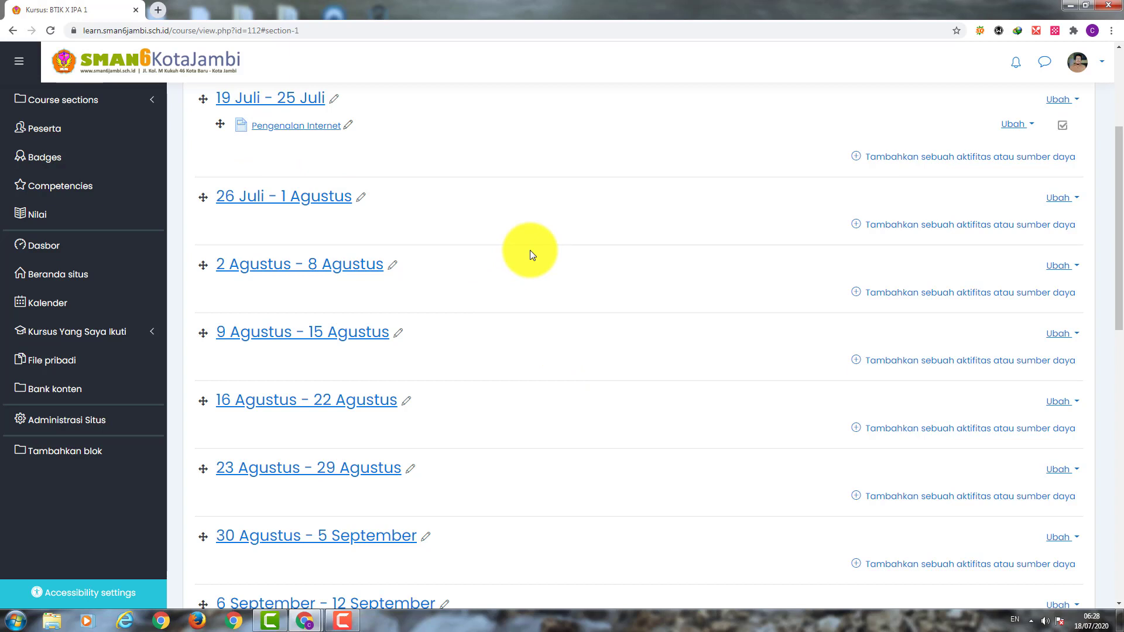
# Add a File resource named "Pengenalan Internet" with the description "Silahkan dibaca ebook berikut" to the 19 Juli - 25 Juli section
pyautogui.click(940, 158)
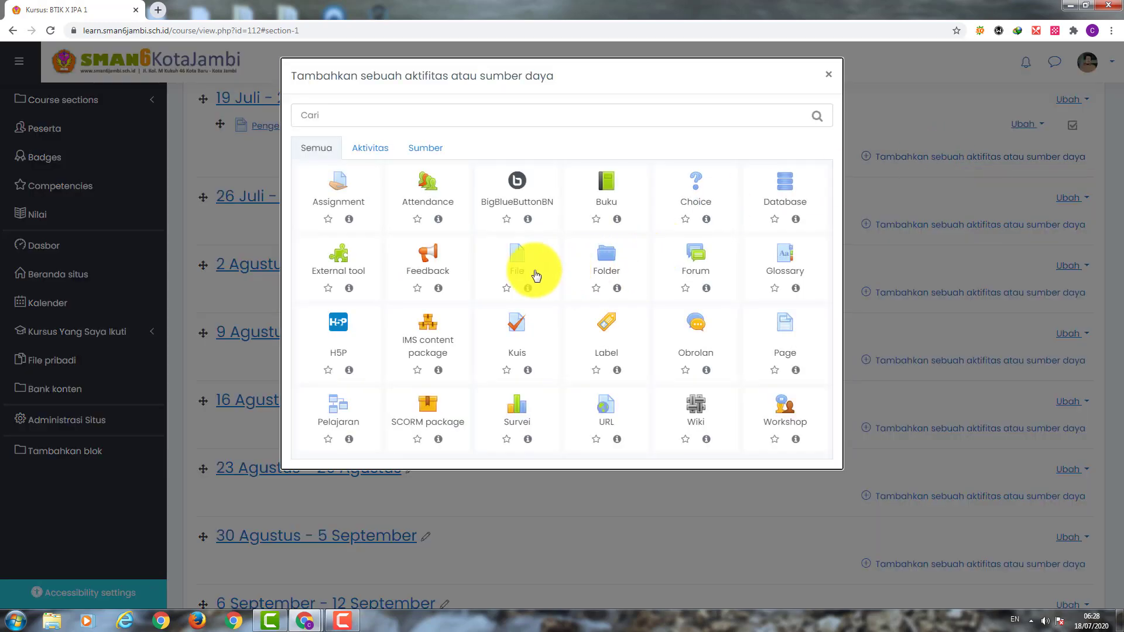
pyautogui.click(515, 265)
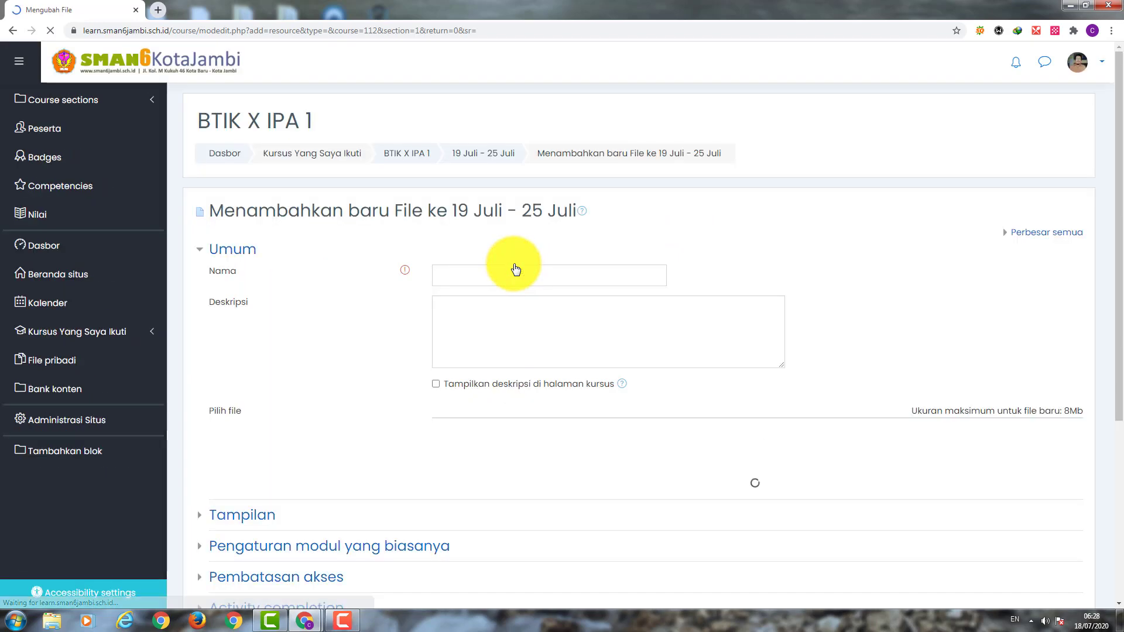
pyautogui.click(513, 267)
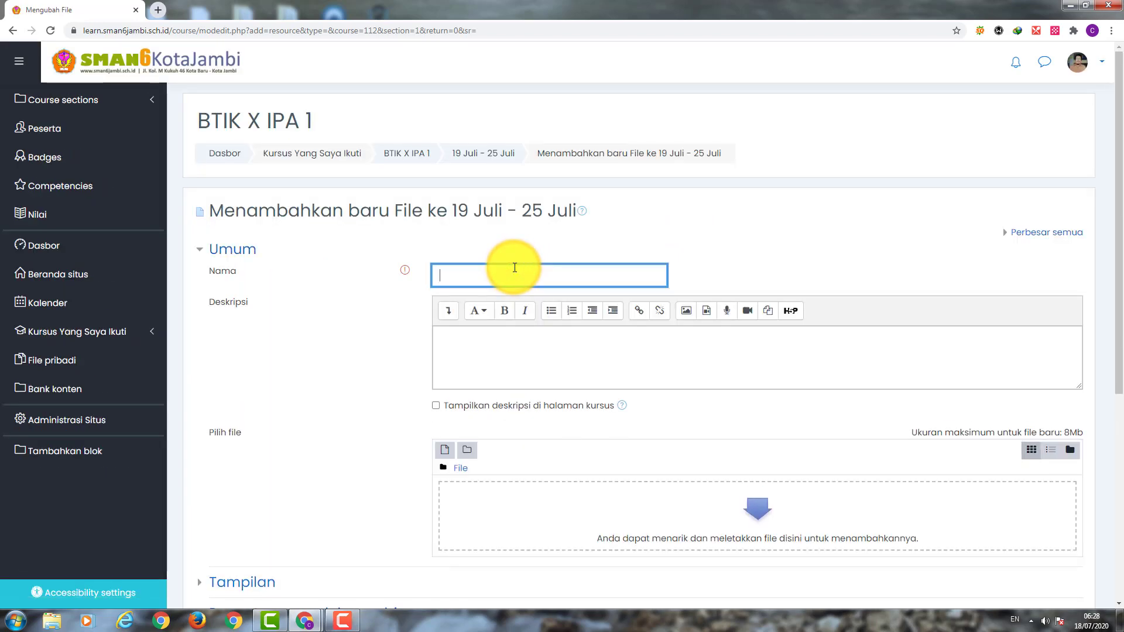
pyautogui.write('Penge')
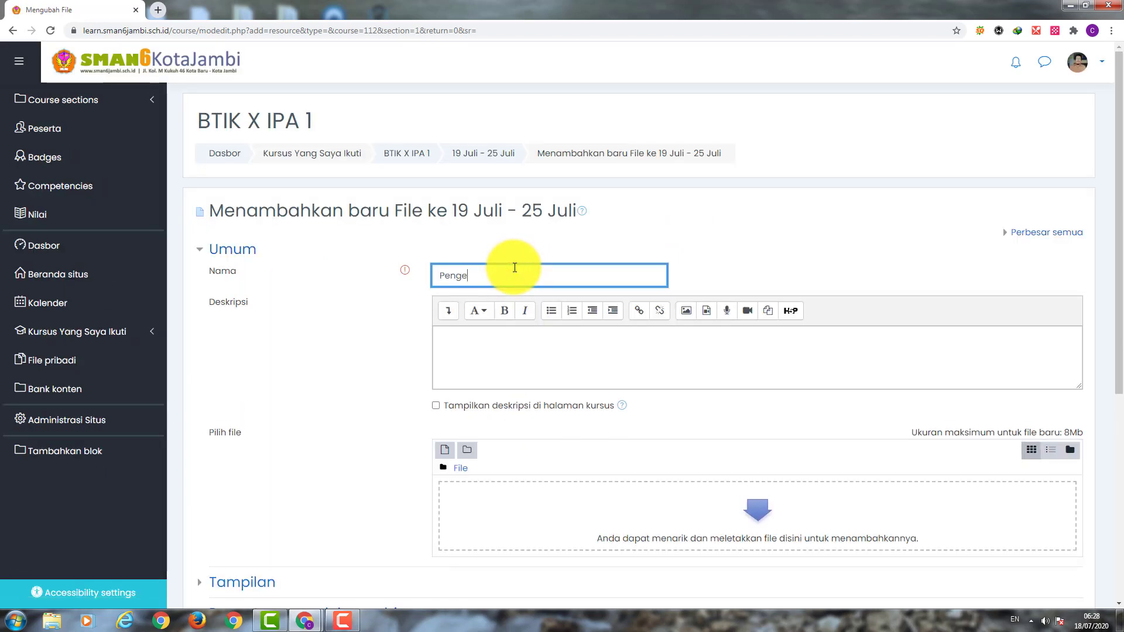
pyautogui.write('nalan Internet')
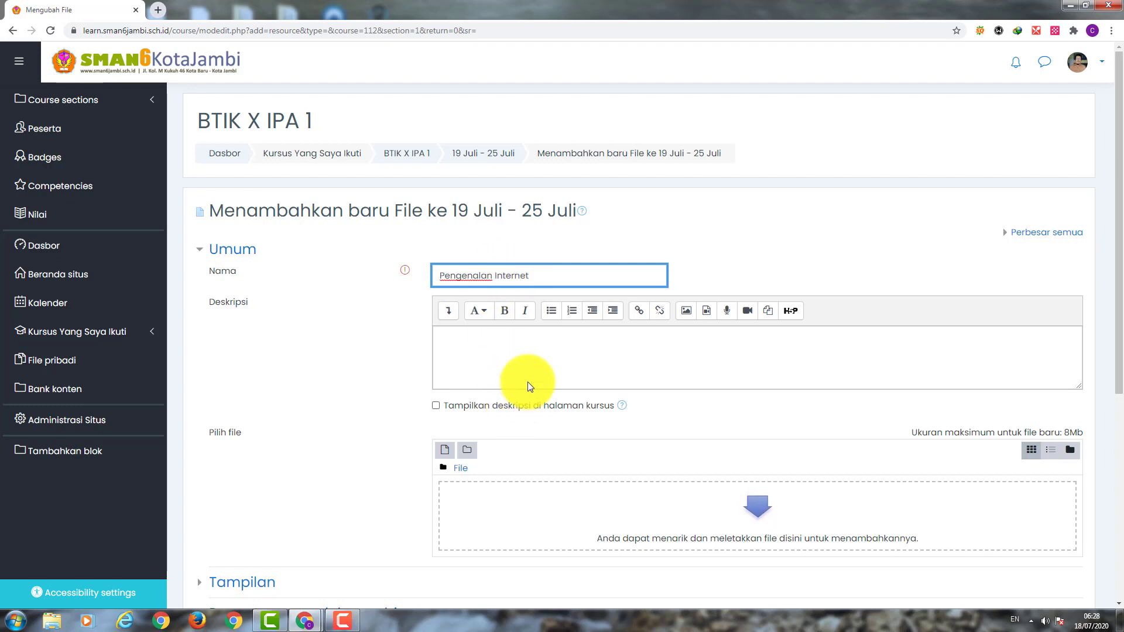
pyautogui.click(535, 351)
pyautogui.write('Sila')
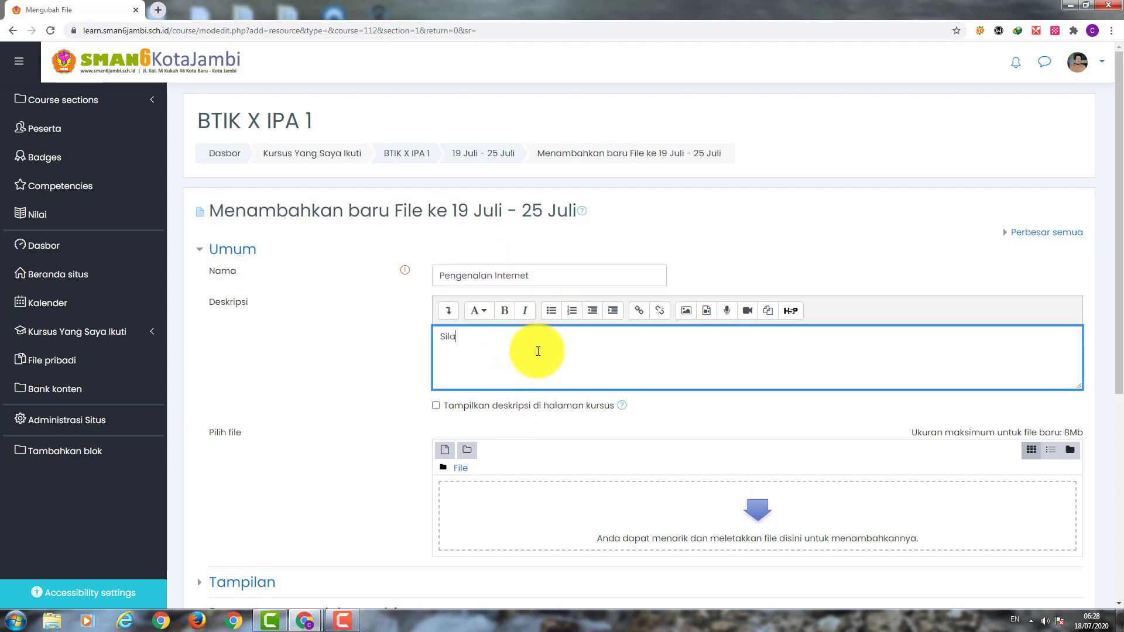
pyautogui.write('hkan dibaca ebook berikut')
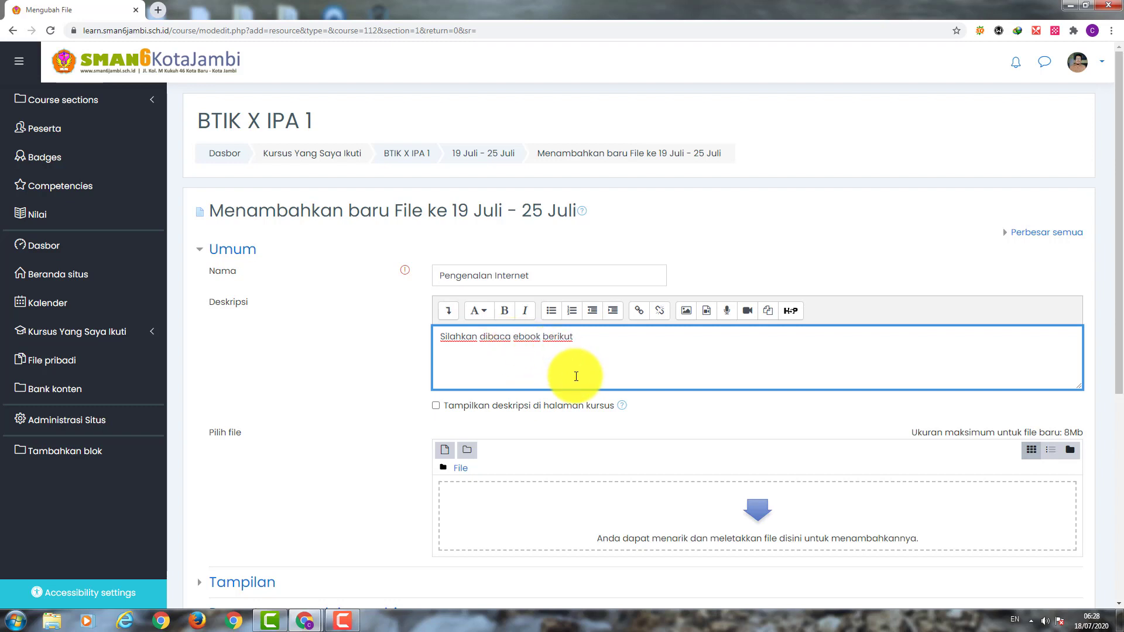
# Upload "04. Rangkuman KB 1.pdf" from the Downloads folder to the File resource, save it and return to the course
pyautogui.scroll(-3, 591, 441)
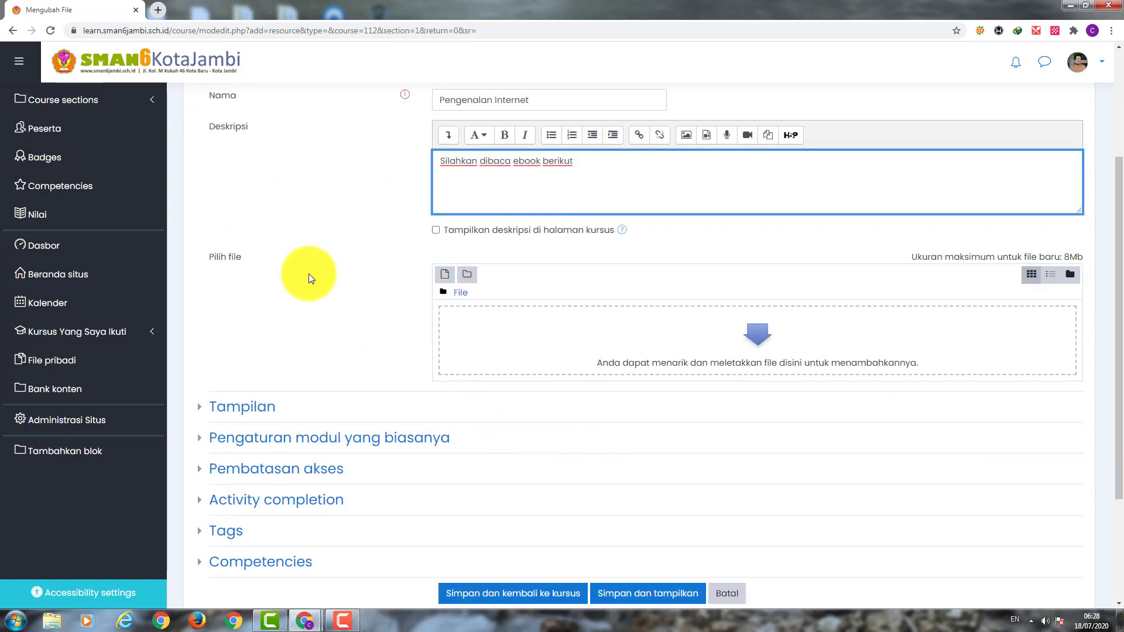
pyautogui.click(445, 274)
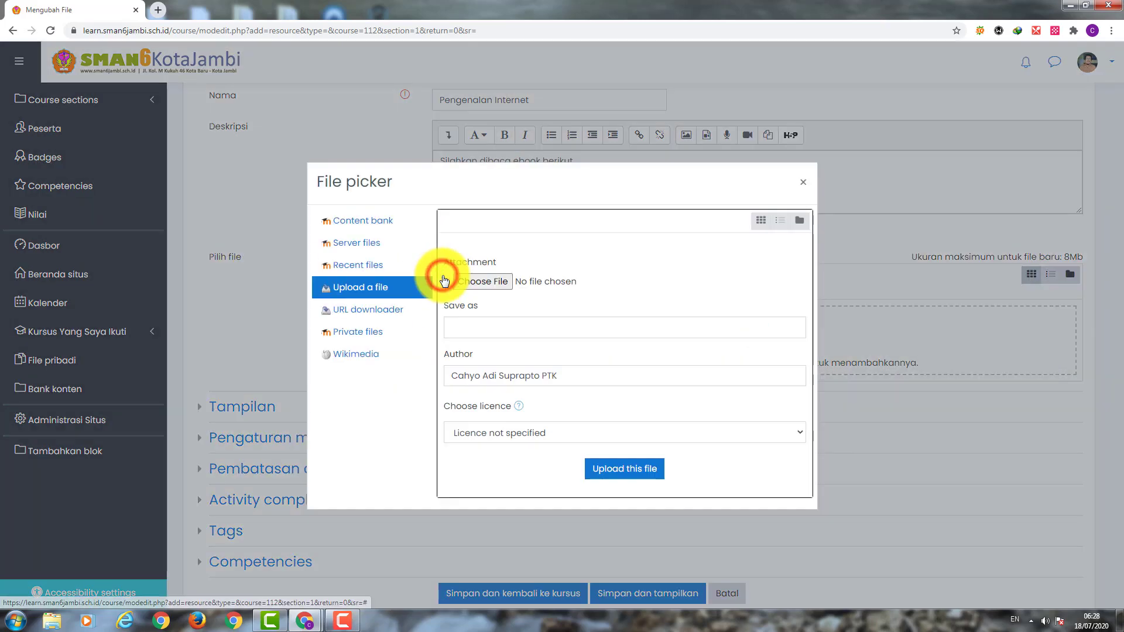
pyautogui.click(358, 287)
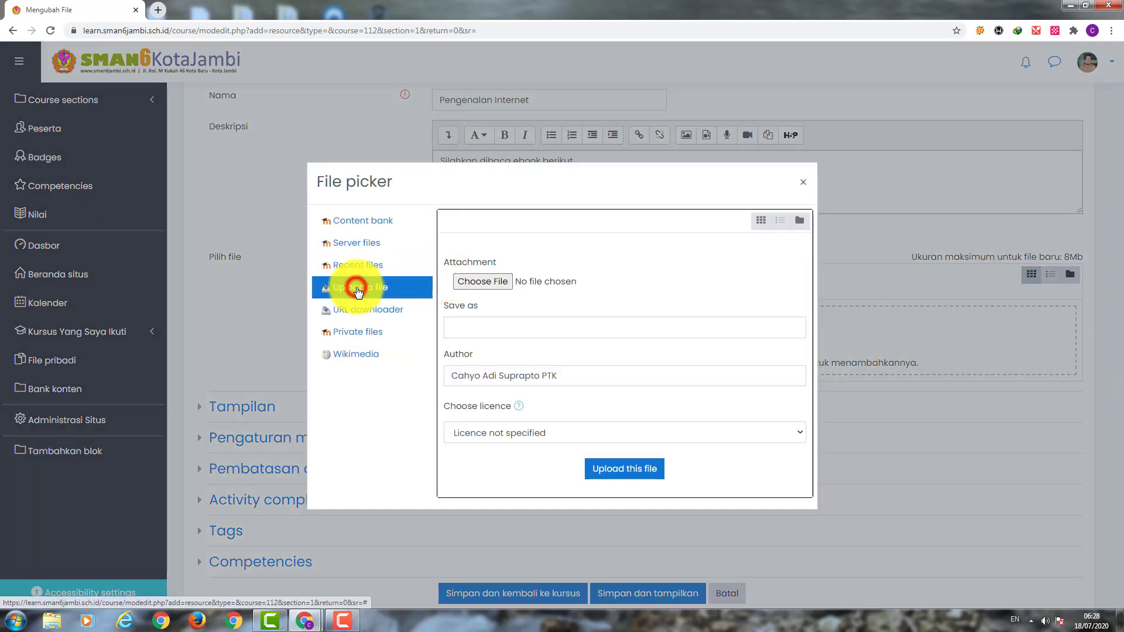
pyautogui.click(481, 282)
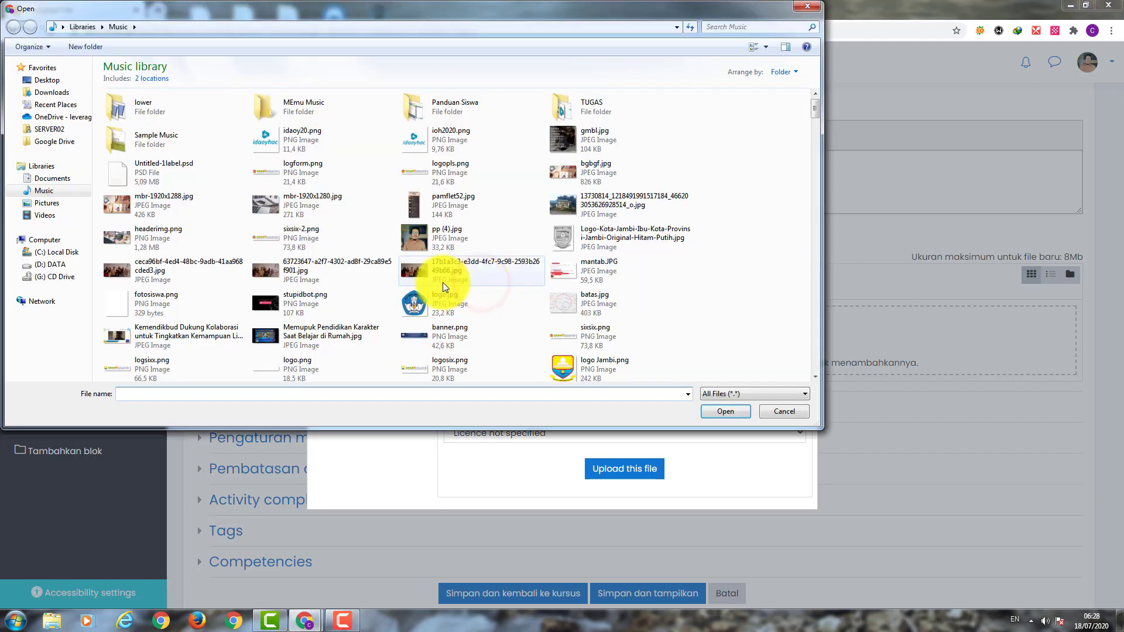
pyautogui.click(51, 92)
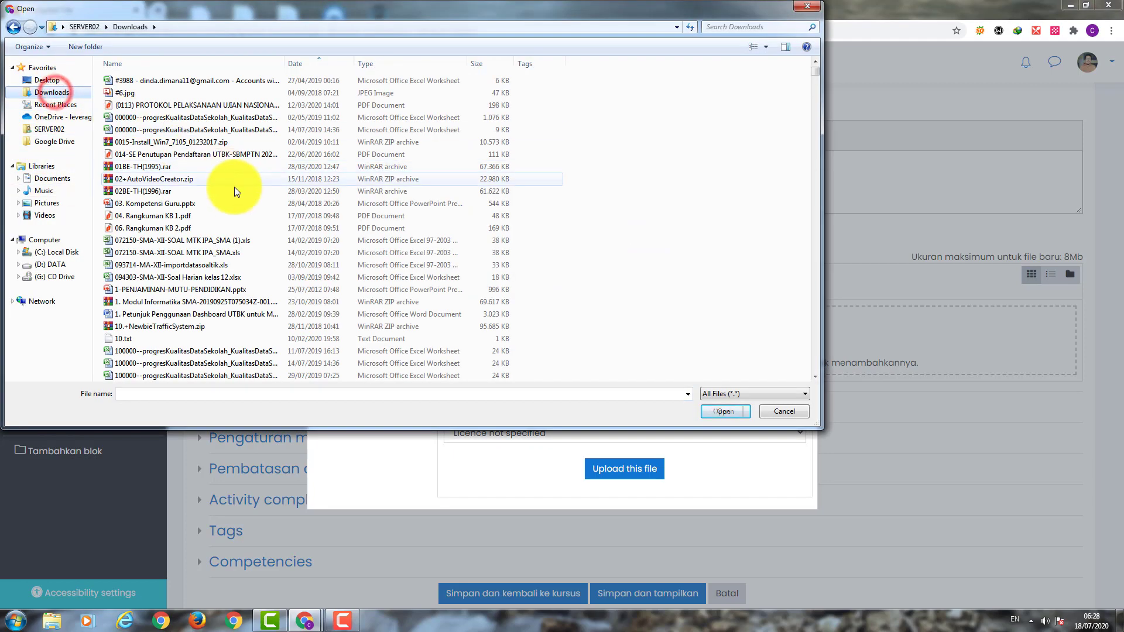
pyautogui.click(164, 216)
pyautogui.click(720, 412)
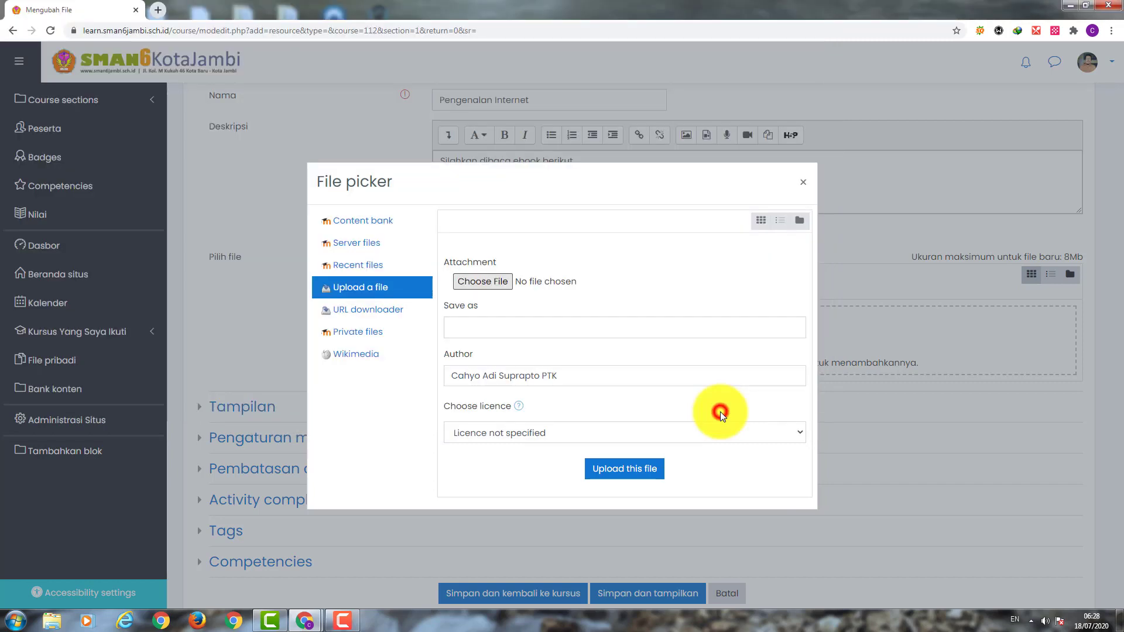
pyautogui.click(633, 469)
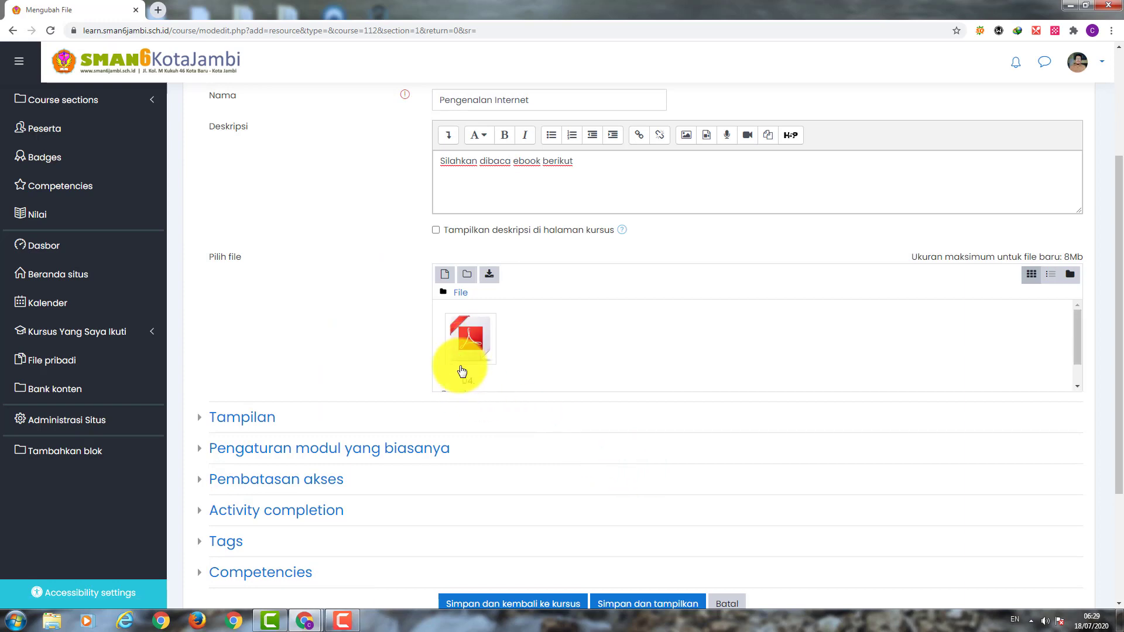
pyautogui.scroll(-3, 522, 388)
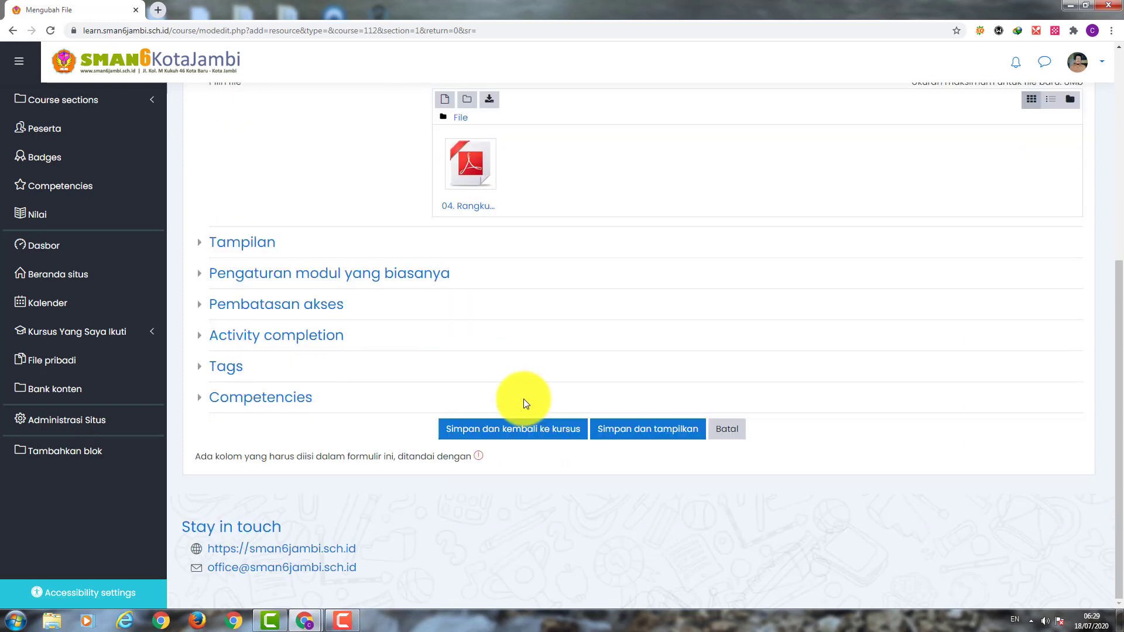
pyautogui.click(541, 434)
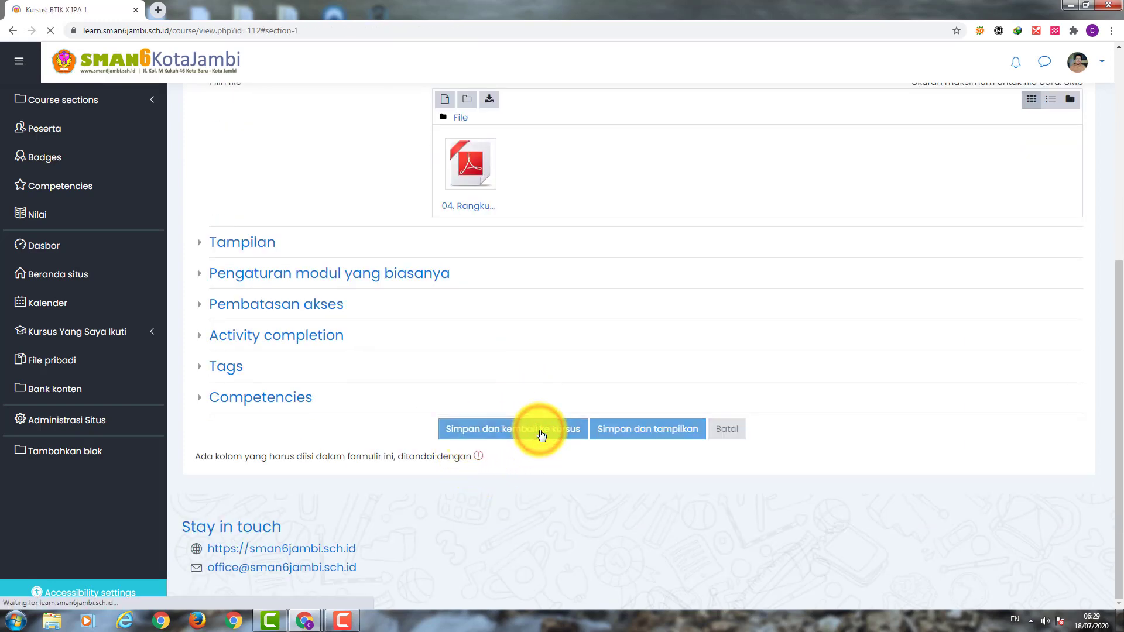
# Add an Obrolan activity to the 19 Juli - 25 Juli section and name the chat room "Tanya Jawab"
pyautogui.scroll(3, 311, 326)
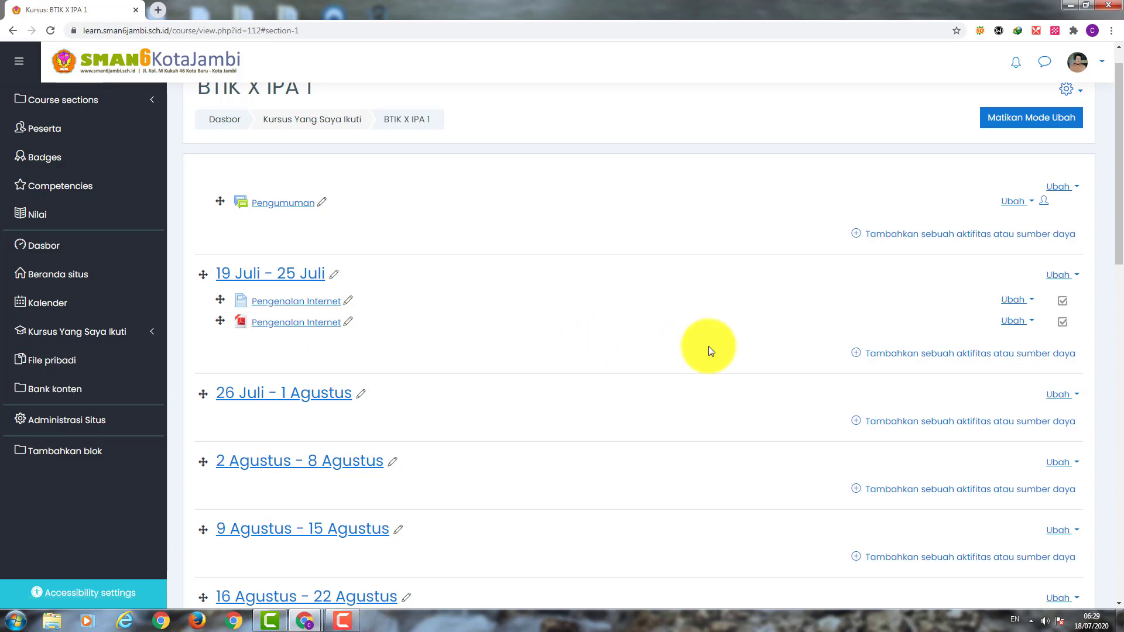
pyautogui.click(917, 355)
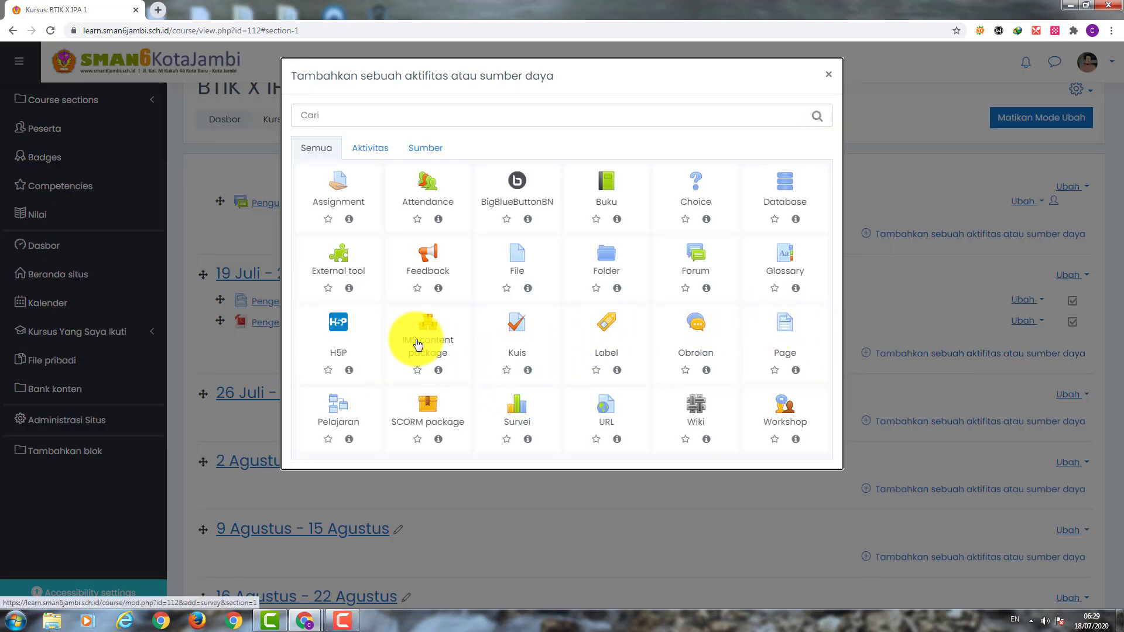
pyautogui.click(698, 338)
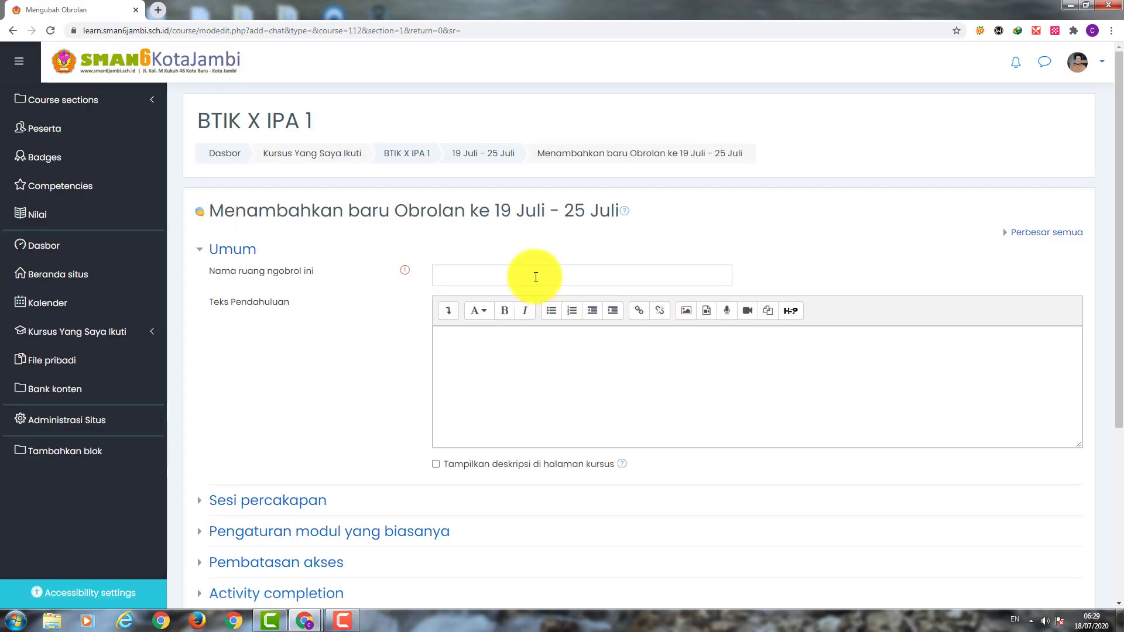
pyautogui.click(535, 277)
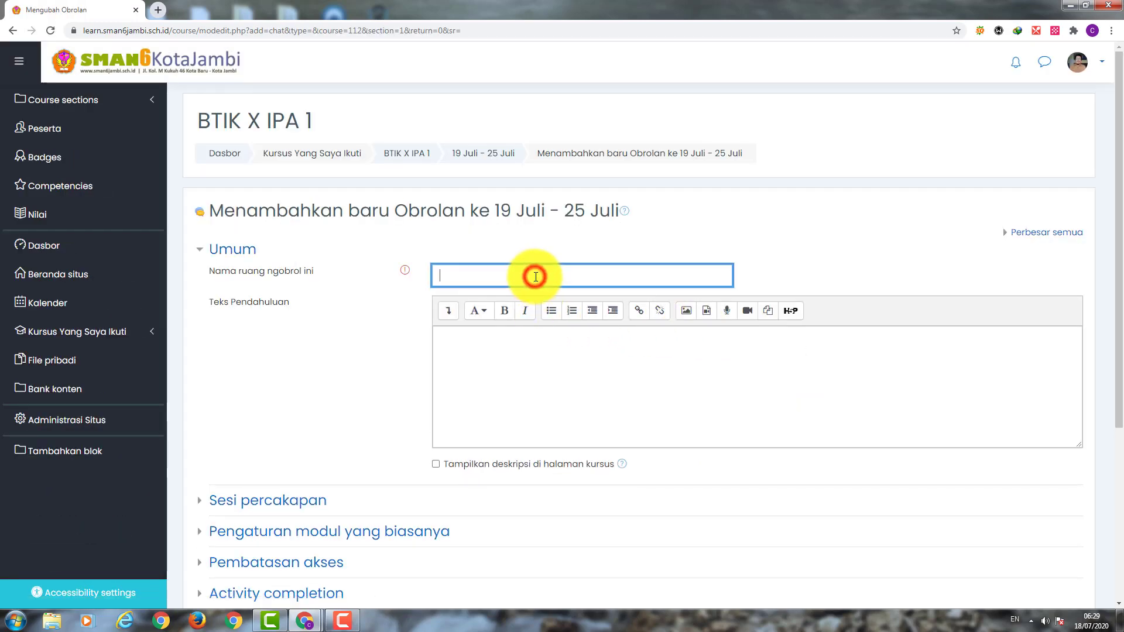
pyautogui.write('Tanya Jawab')
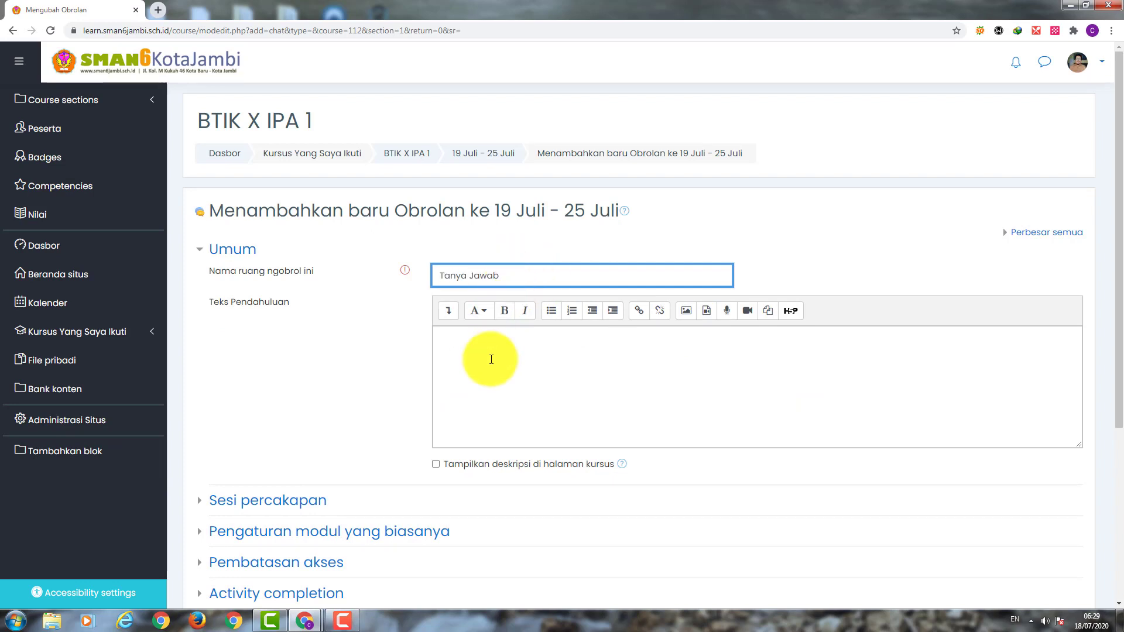
# Enter "Jika da kendala, silahkan ditanyakan di sini" as the chat's introductory text, save it and return to the course
pyautogui.click(489, 360)
pyautogui.write('Jik')
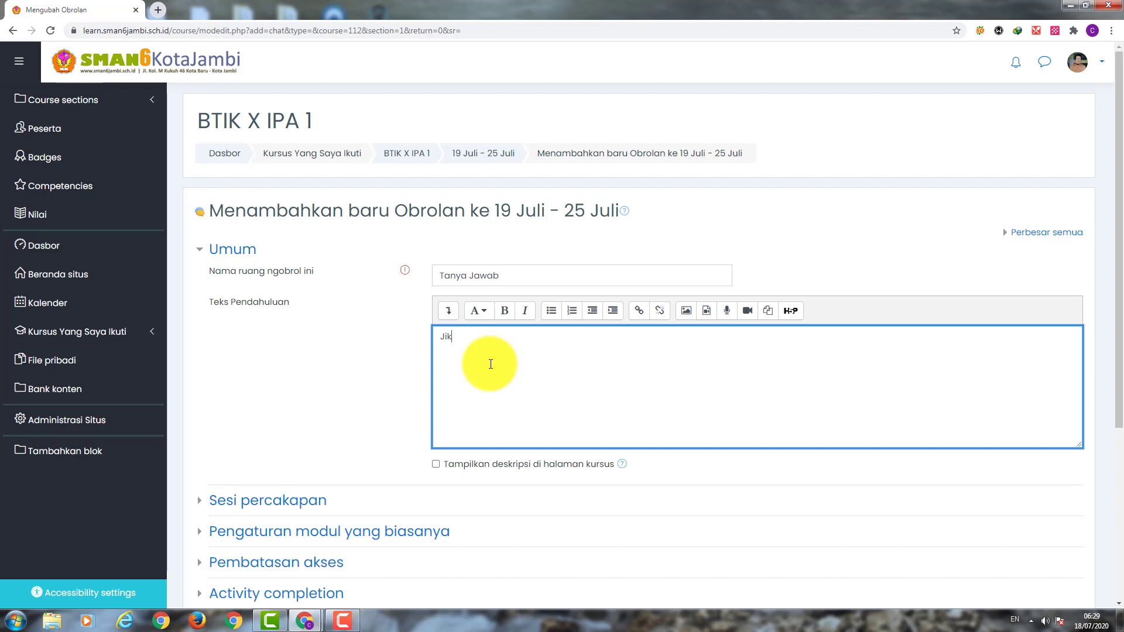
pyautogui.write('a da kendala, silahkan ')
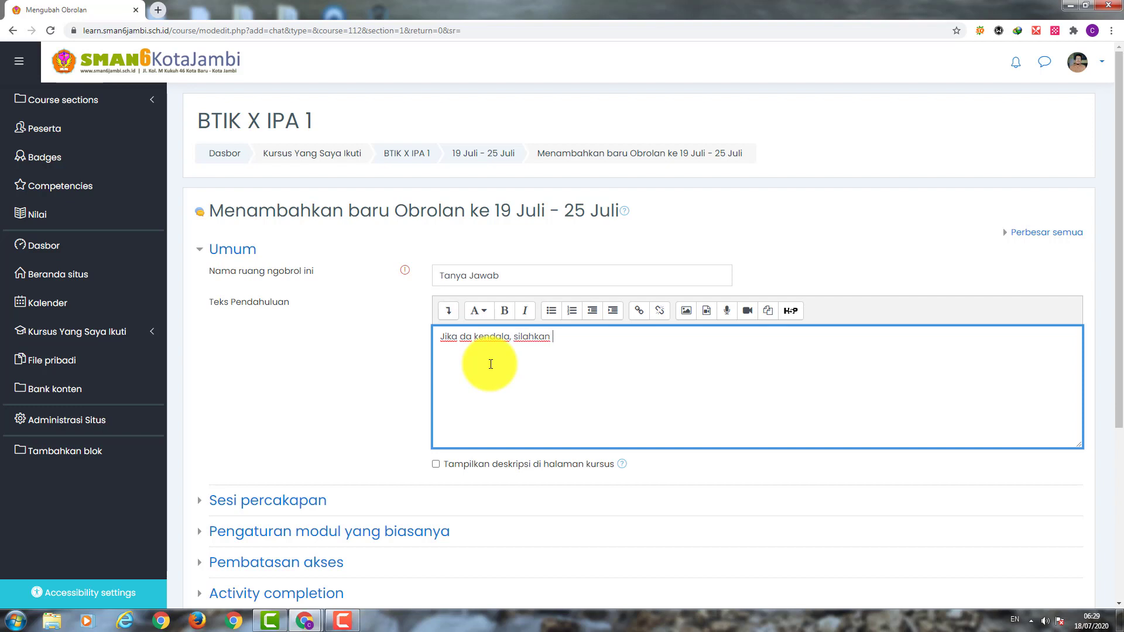
pyautogui.write('ditanyakan di sini')
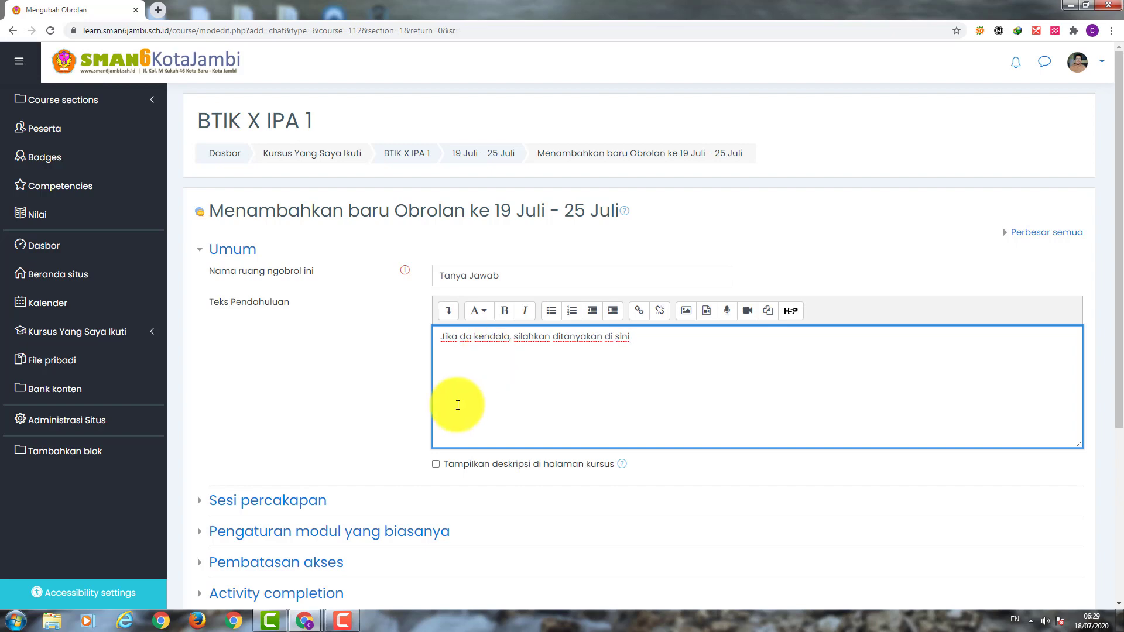
pyautogui.scroll(-4, 459, 402)
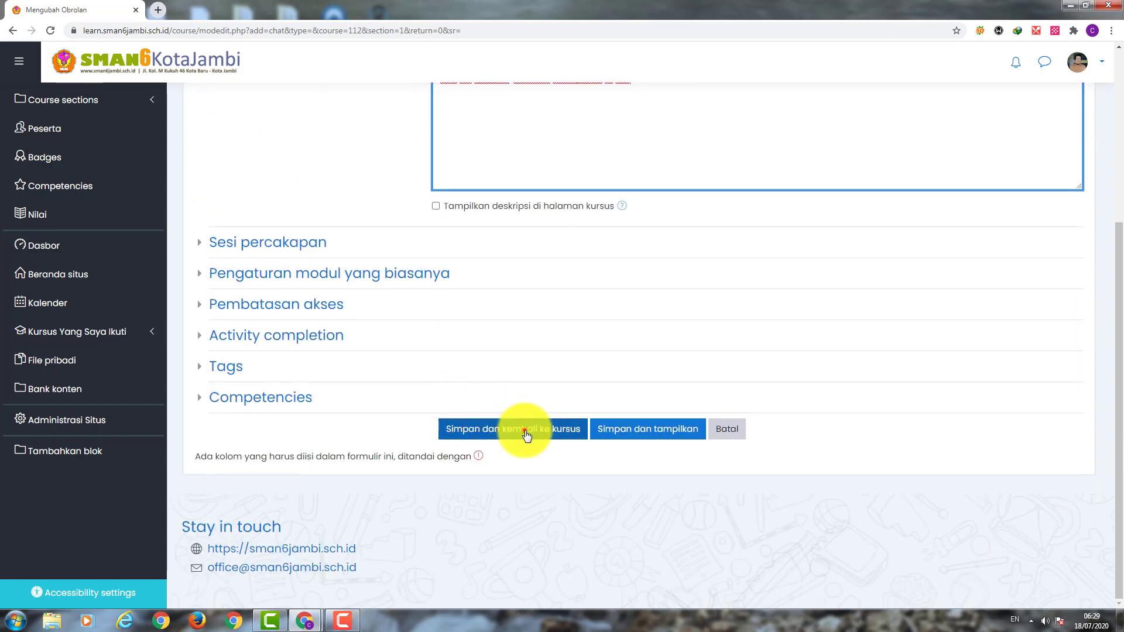
pyautogui.click(522, 431)
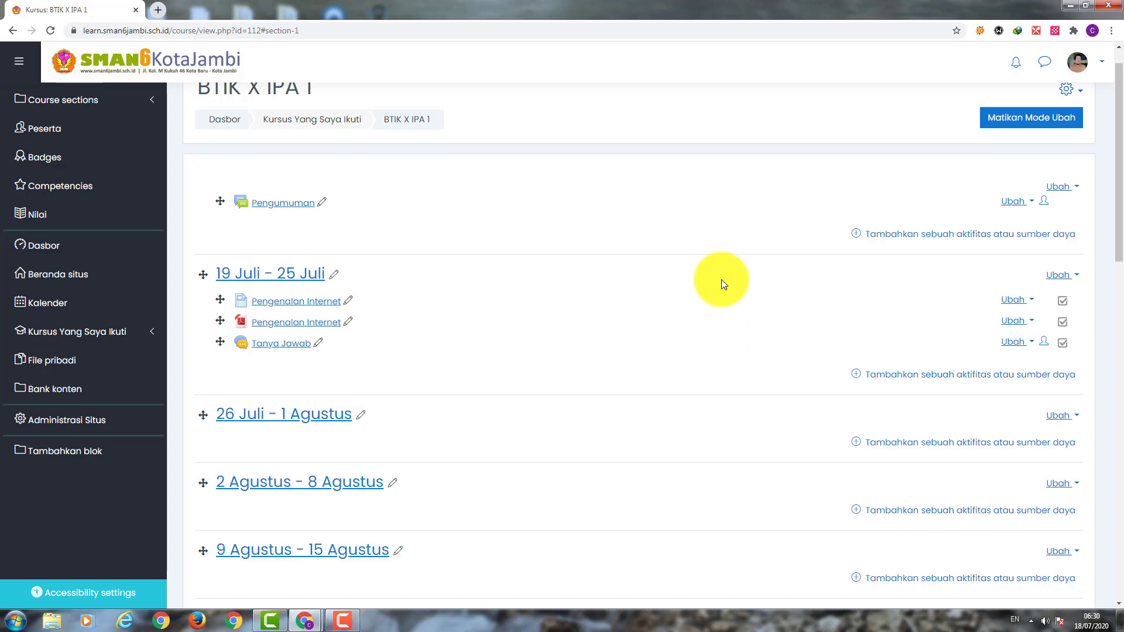
# Add a Kuis activity to the 19 Juli - 25 Juli section and name it "LATIHAN 1"
pyautogui.click(932, 381)
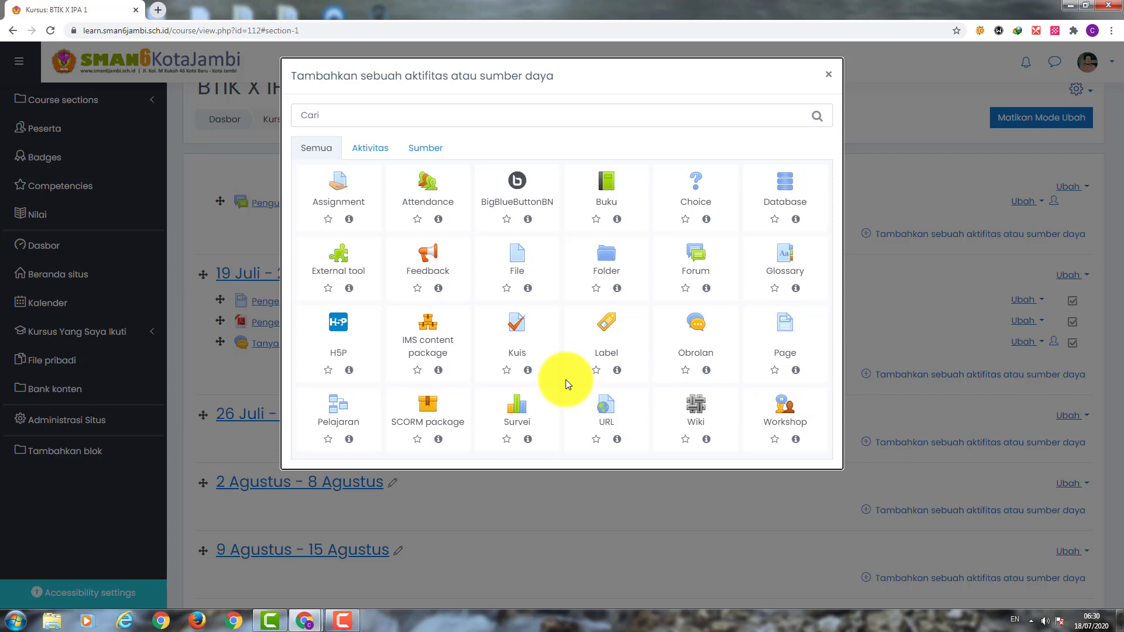
pyautogui.click(522, 335)
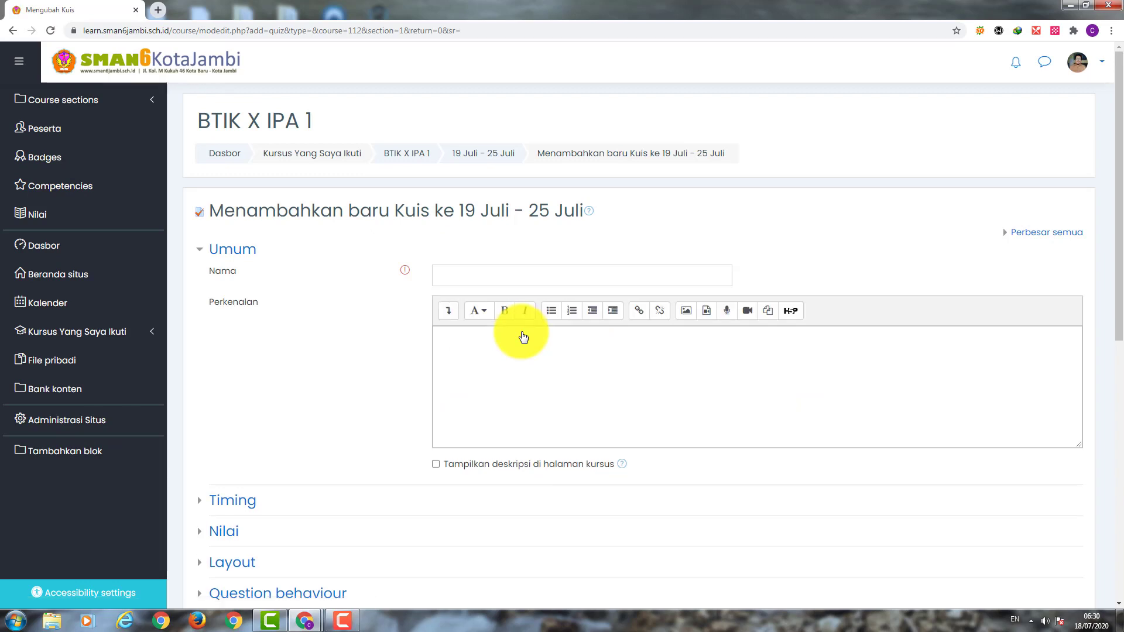
pyautogui.scroll(-8, 524, 337)
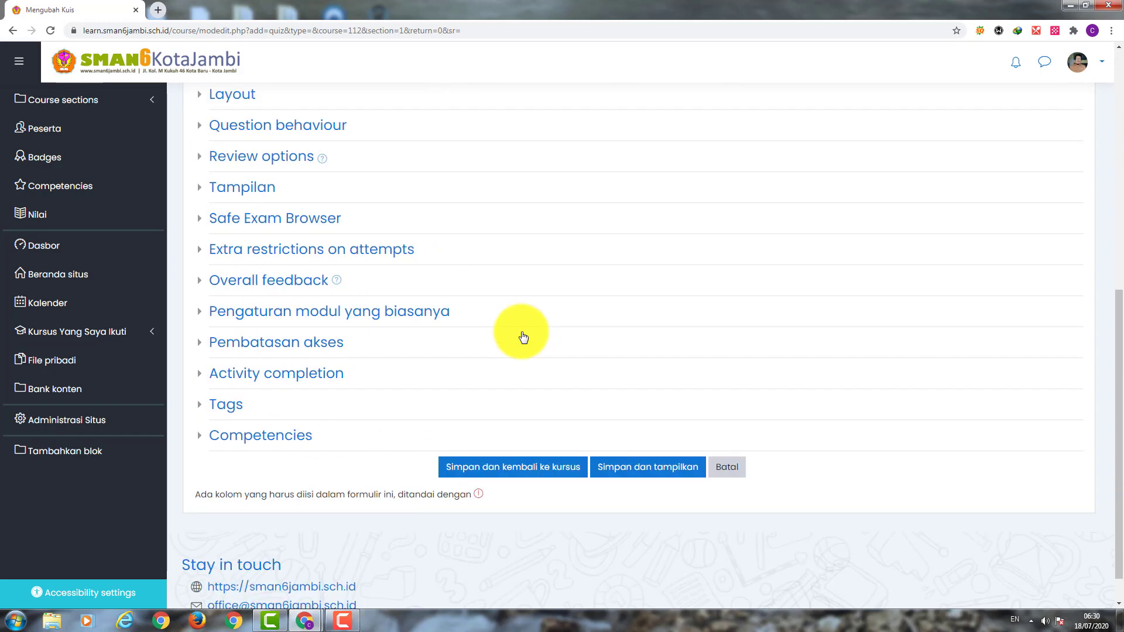
pyautogui.scroll(8, 523, 337)
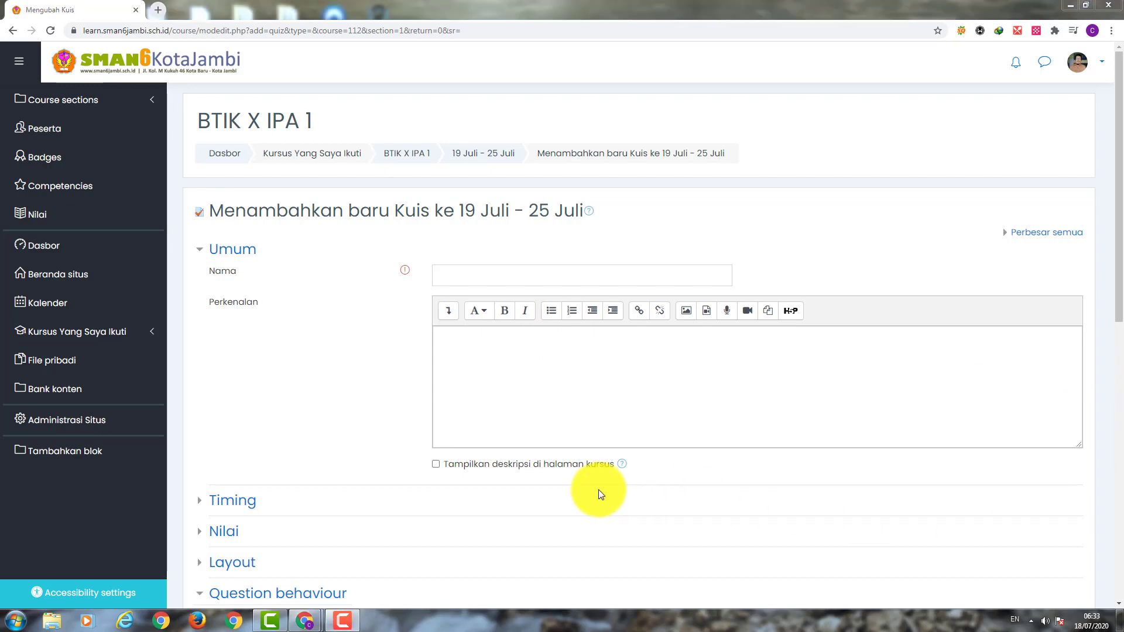
pyautogui.click(502, 275)
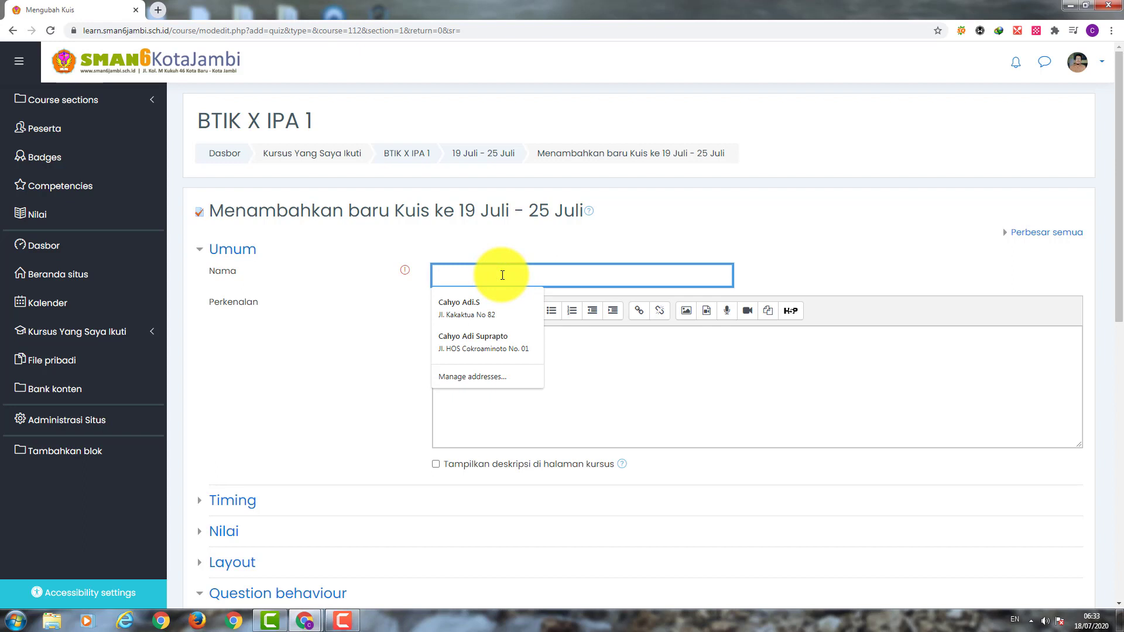
pyautogui.write('L')
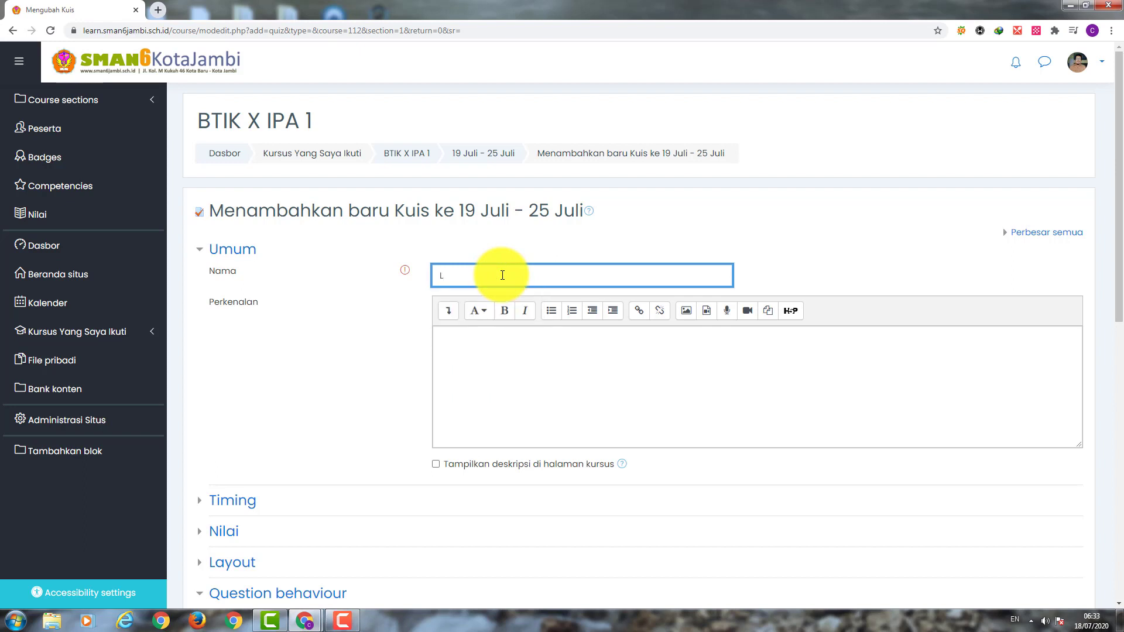
pyautogui.write('ATIHAN ')
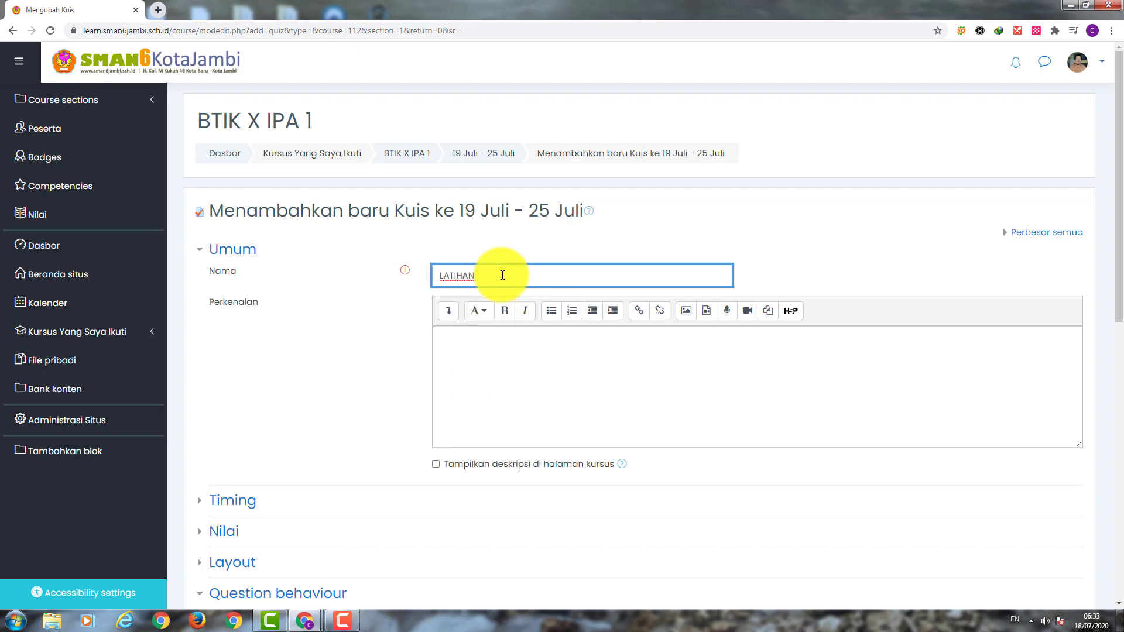
pyautogui.write('1')
# Enter "Silahkan dikerjakan latihan ini," as the quiz's introductory text
pyautogui.click(499, 361)
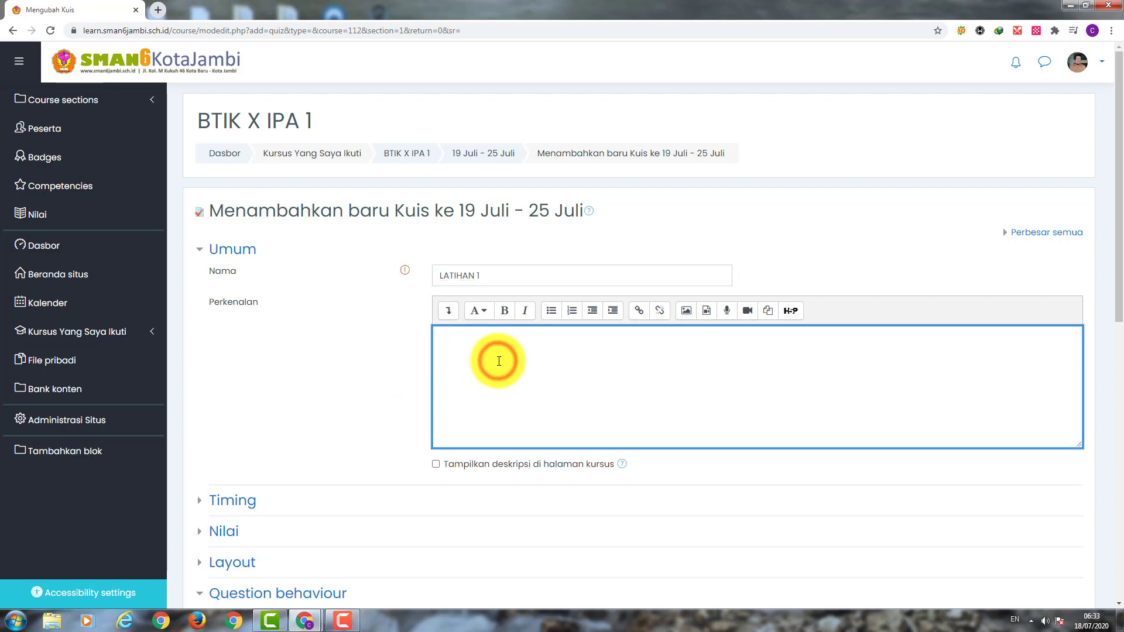
pyautogui.write('Silahkan diker')
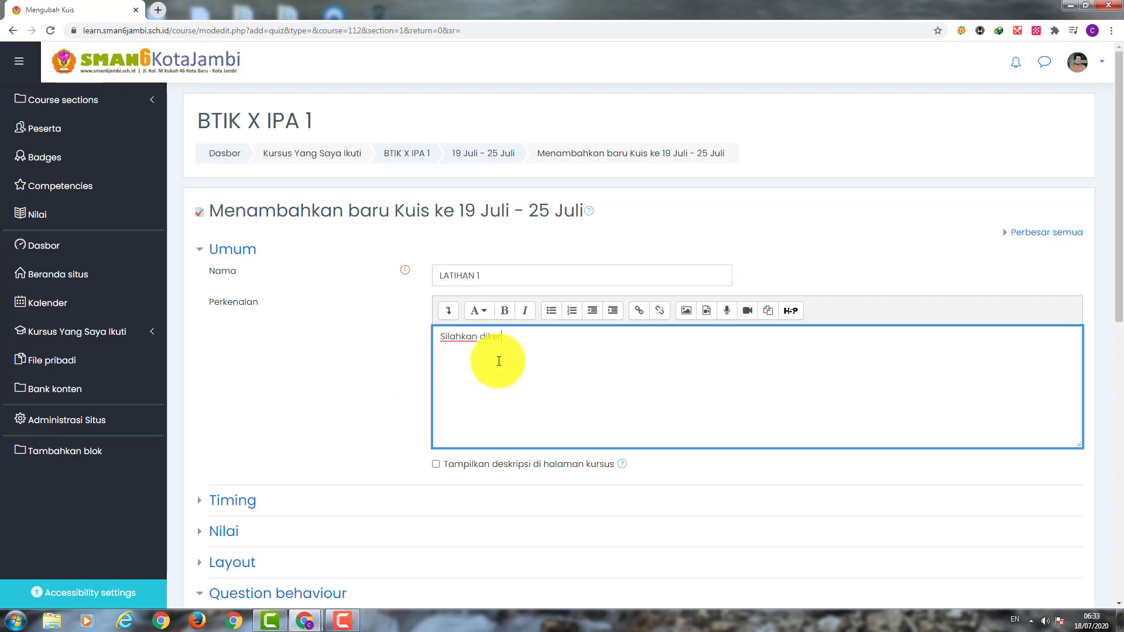
pyautogui.write('jakan latihan ini,')
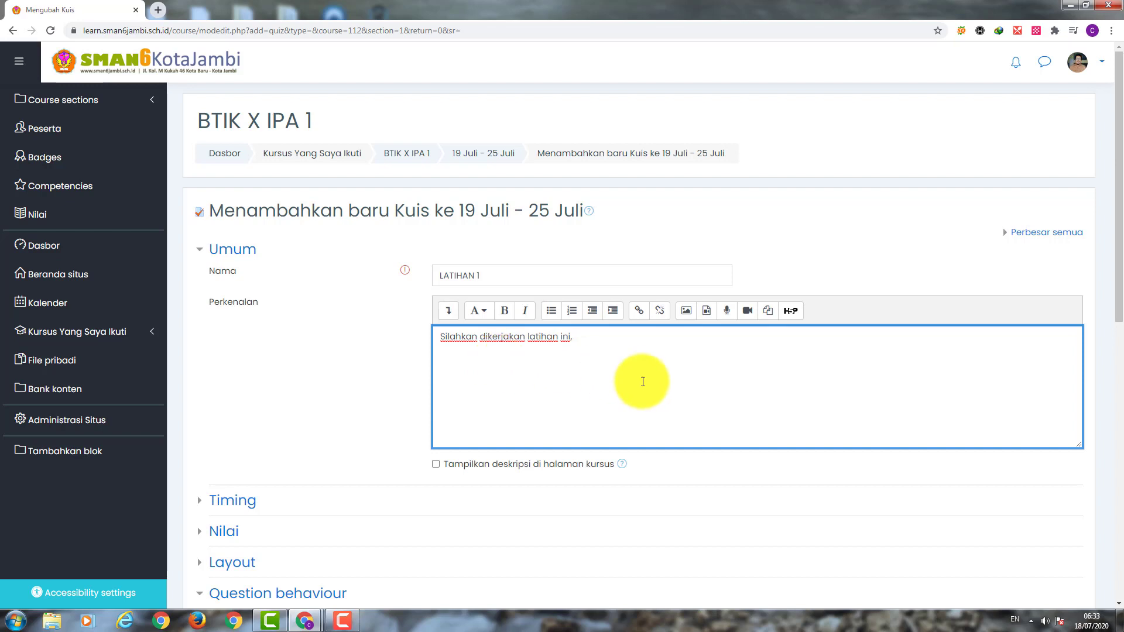
# Enable the quiz's time limit and opening time in the Timing settings, and set the opening to 22 Juli 2020, 08:00
pyautogui.scroll(-2, 642, 381)
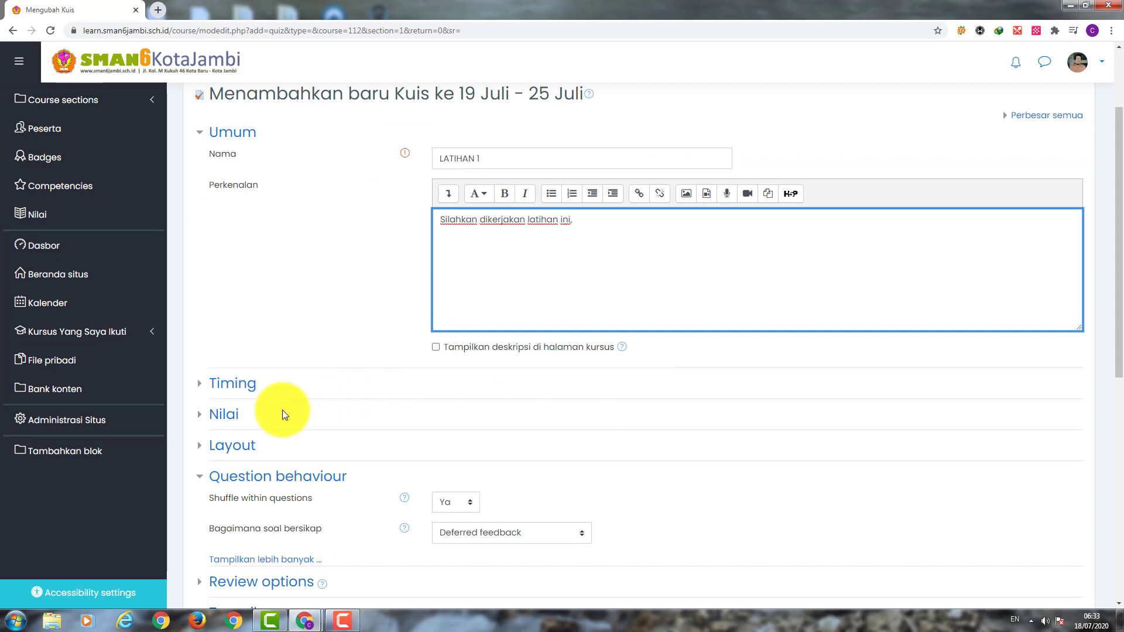
pyautogui.click(223, 383)
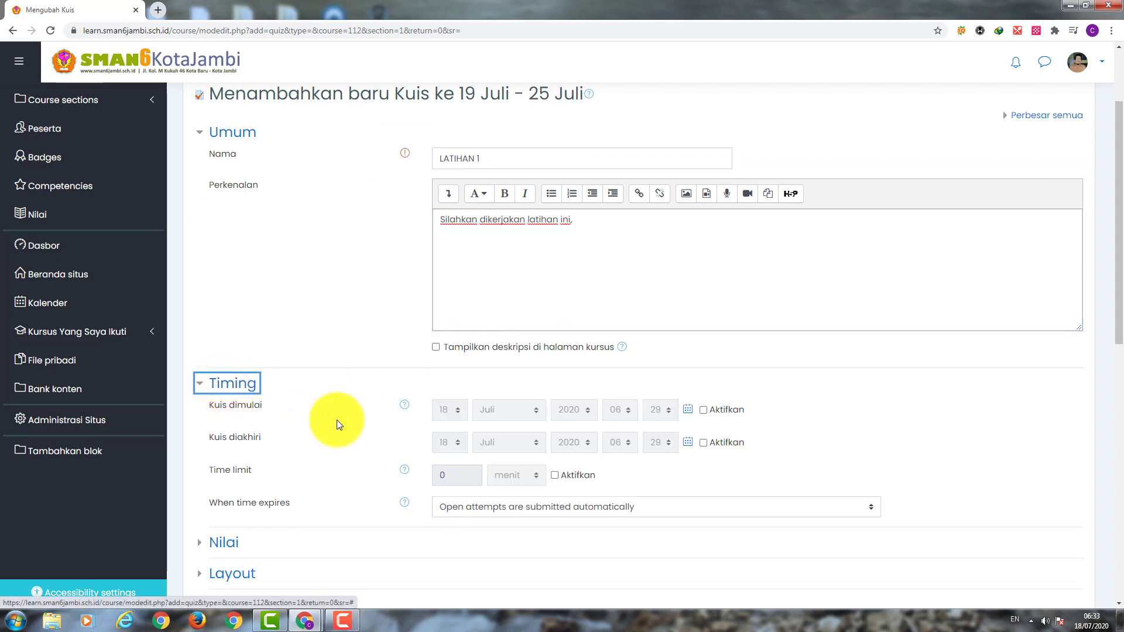
pyautogui.click(581, 476)
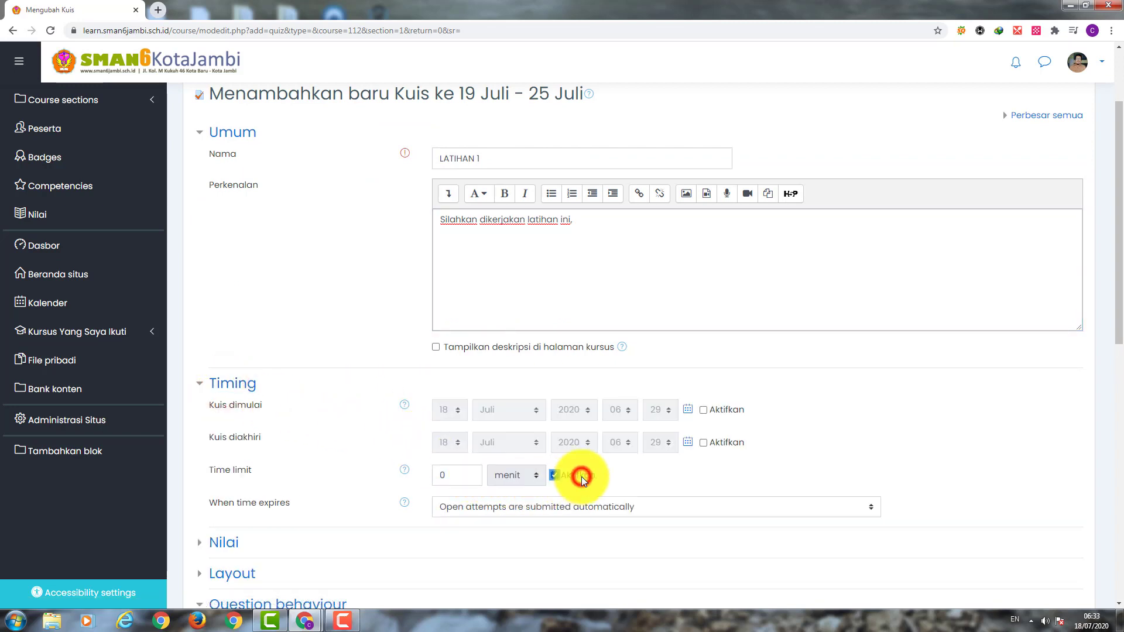
pyautogui.click(705, 409)
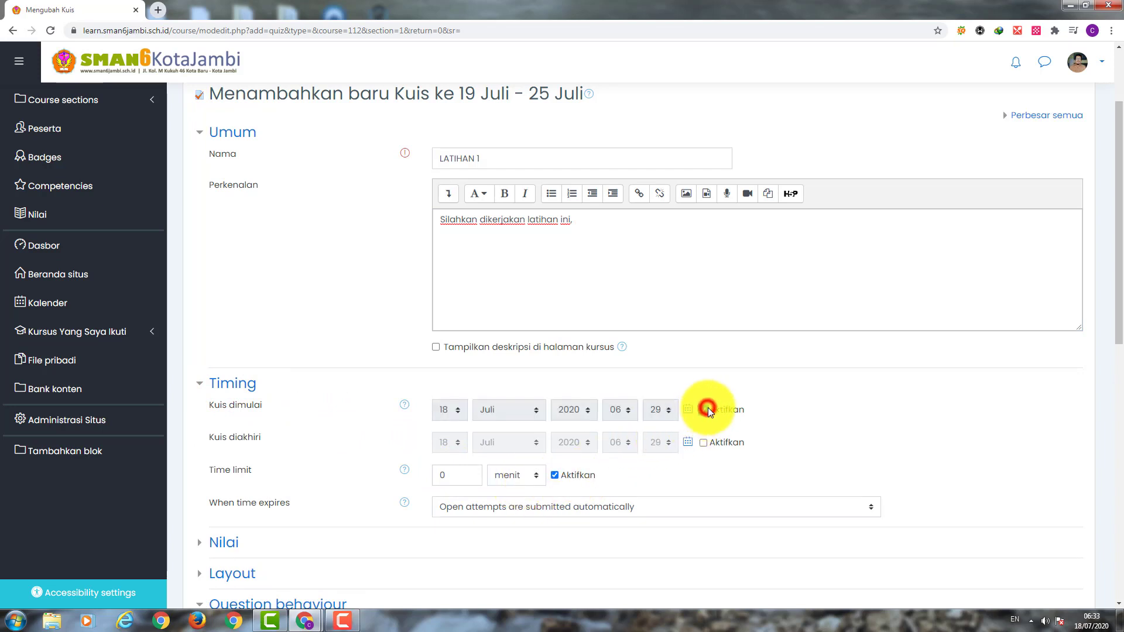
pyautogui.click(459, 412)
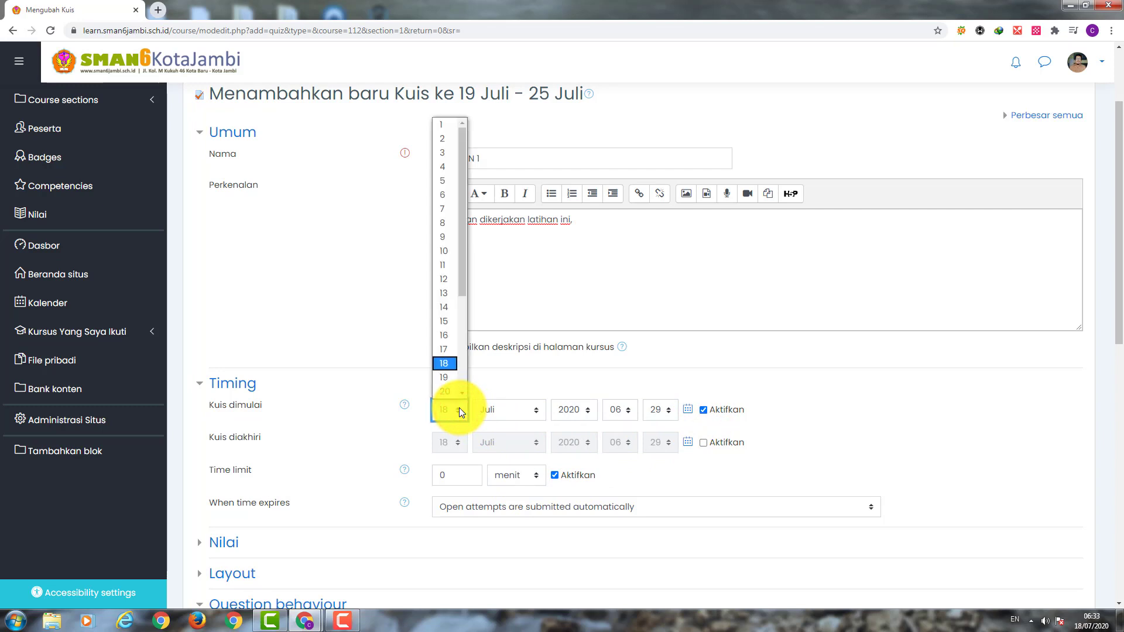
pyautogui.scroll(-1, 449, 398)
pyautogui.click(448, 391)
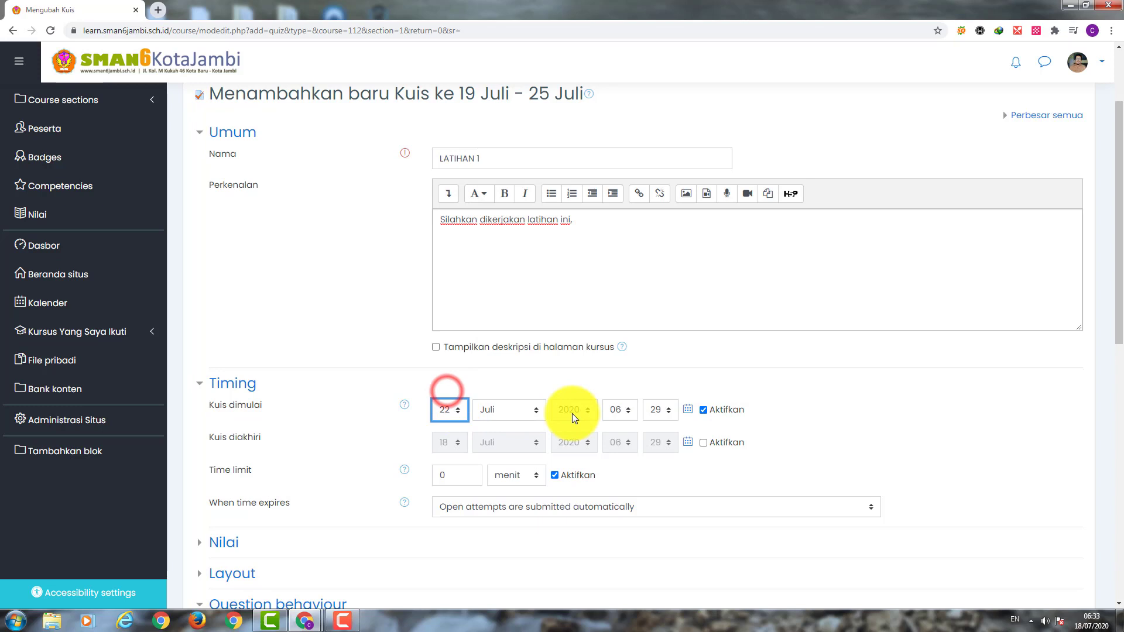
pyautogui.click(626, 413)
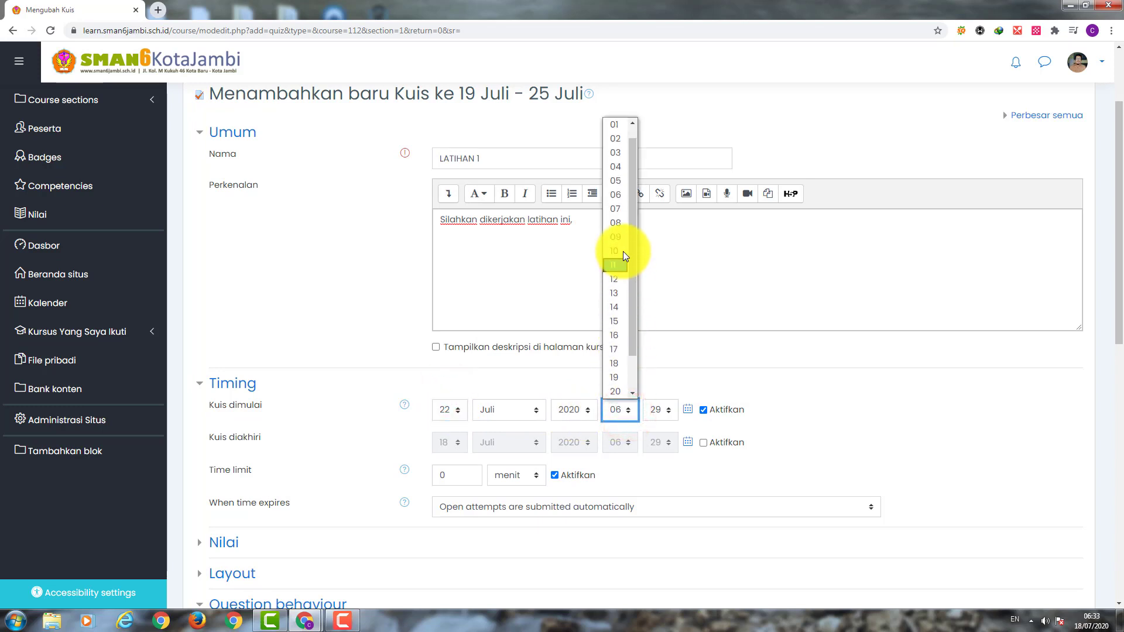
pyautogui.scroll(1, 623, 251)
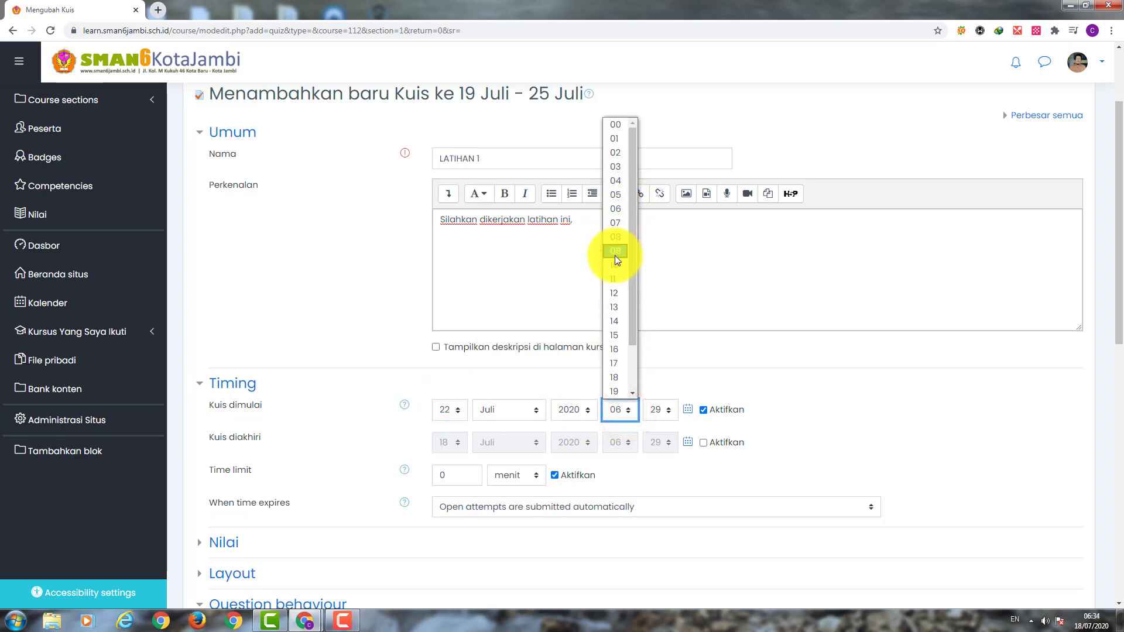
pyautogui.click(613, 238)
pyautogui.click(659, 411)
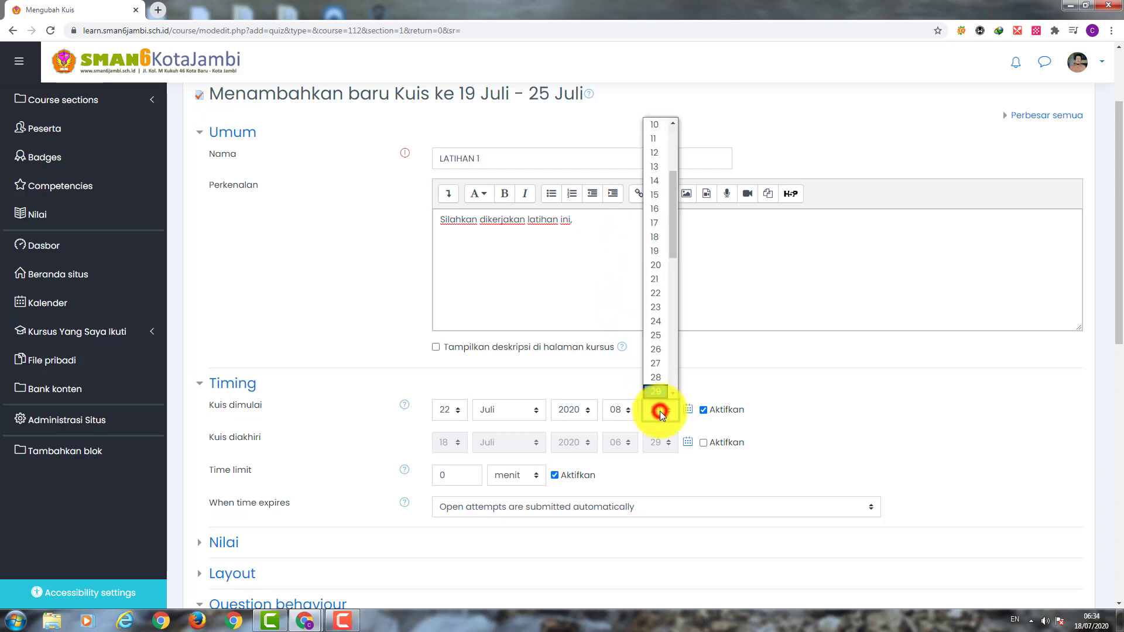
pyautogui.scroll(3, 666, 311)
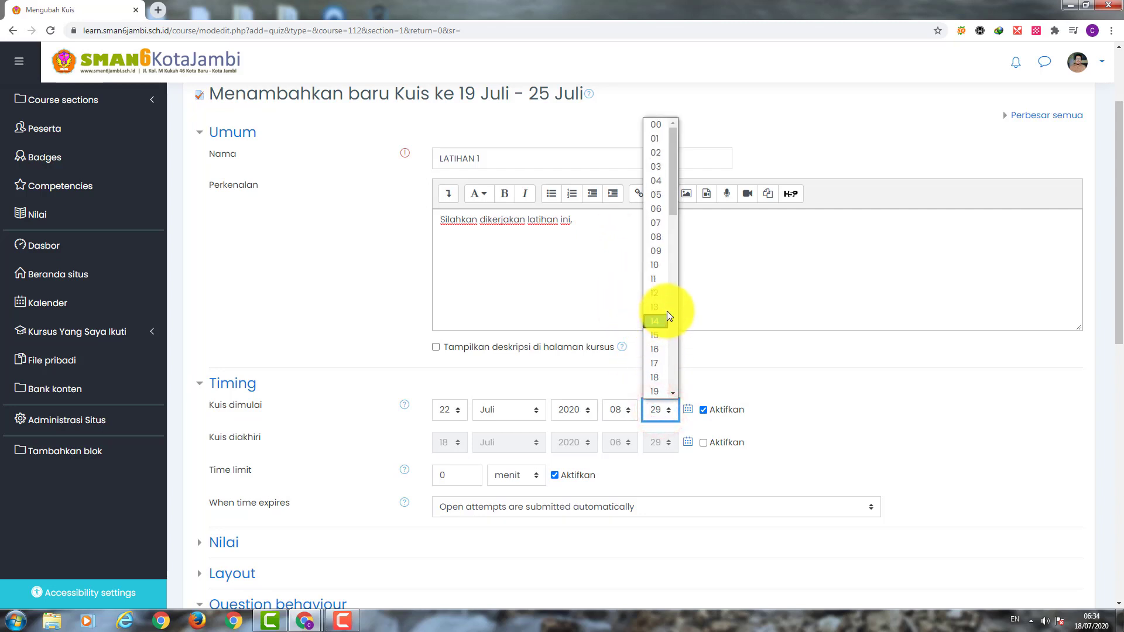
pyautogui.click(654, 127)
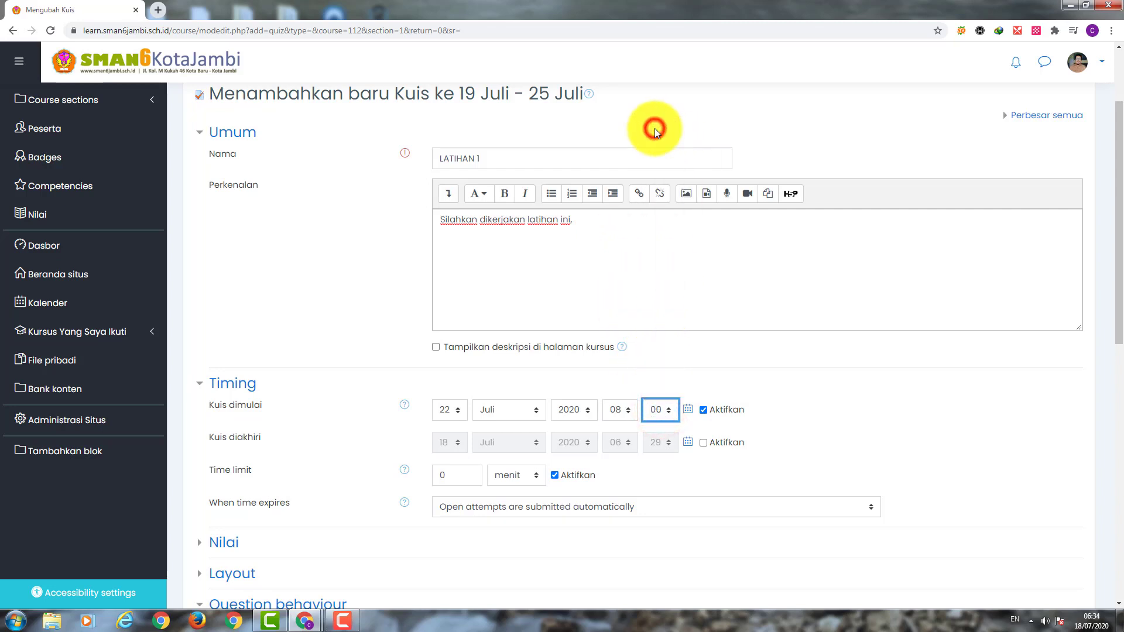
# Enable the quiz's closing time and set it to 23 Juli 2020, 08:00
pyautogui.click(716, 443)
pyautogui.click(457, 443)
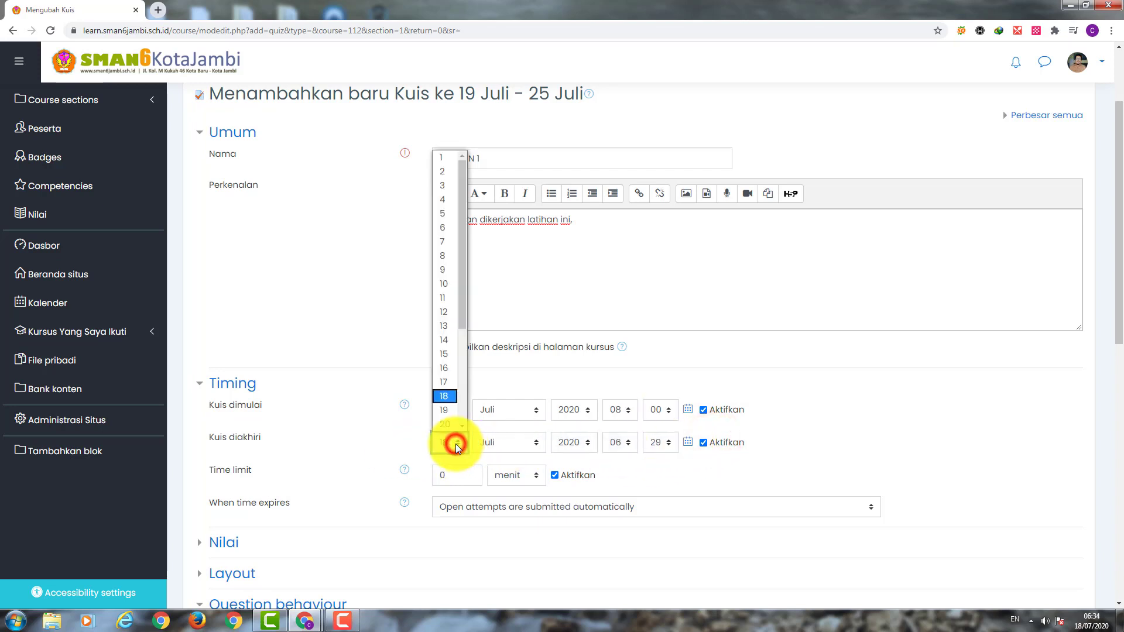
pyautogui.scroll(-3, 450, 408)
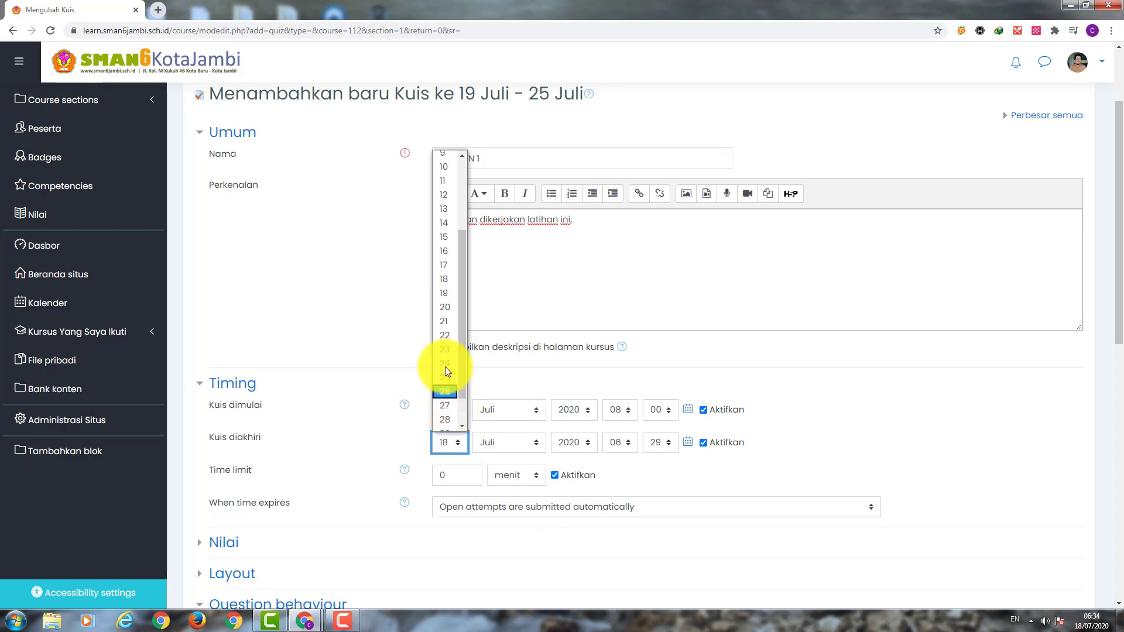
pyautogui.click(448, 335)
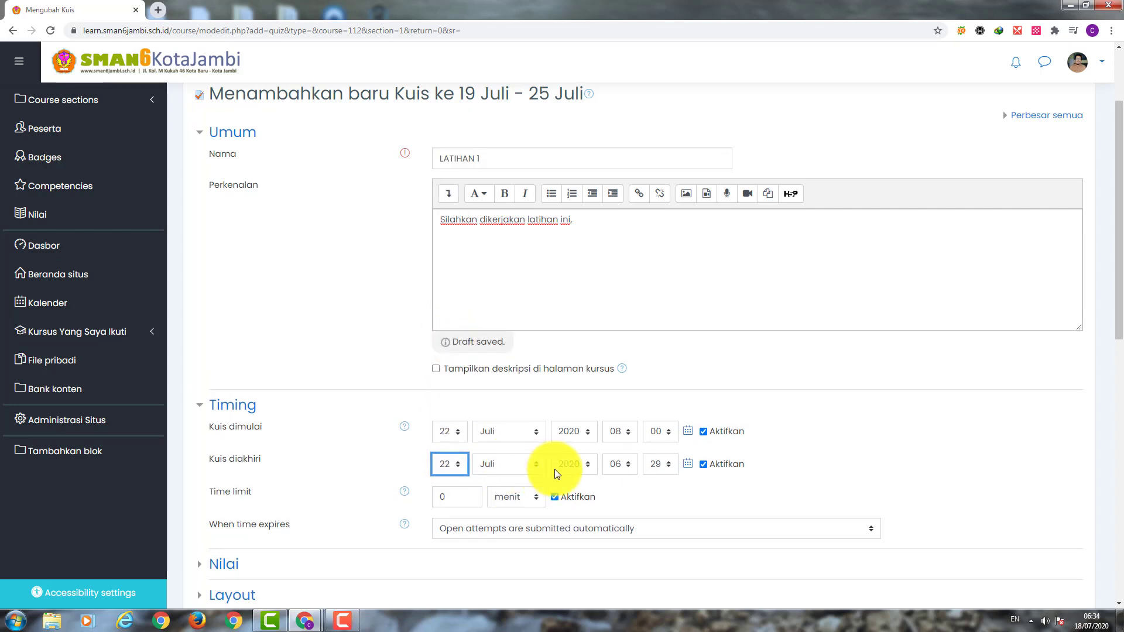
pyautogui.click(619, 467)
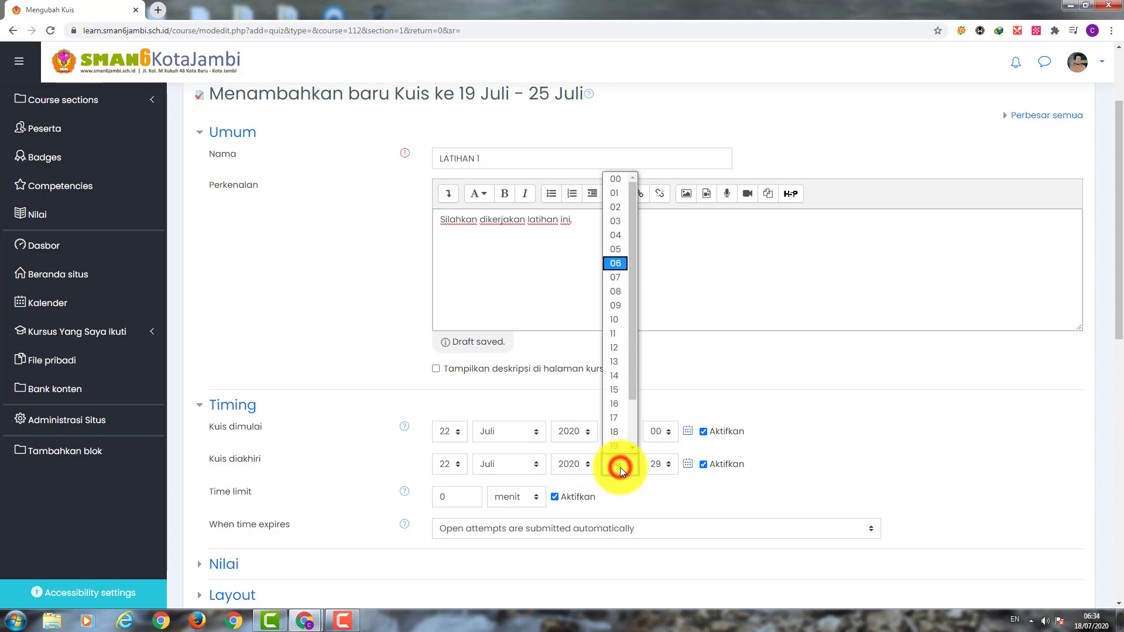
pyautogui.click(619, 293)
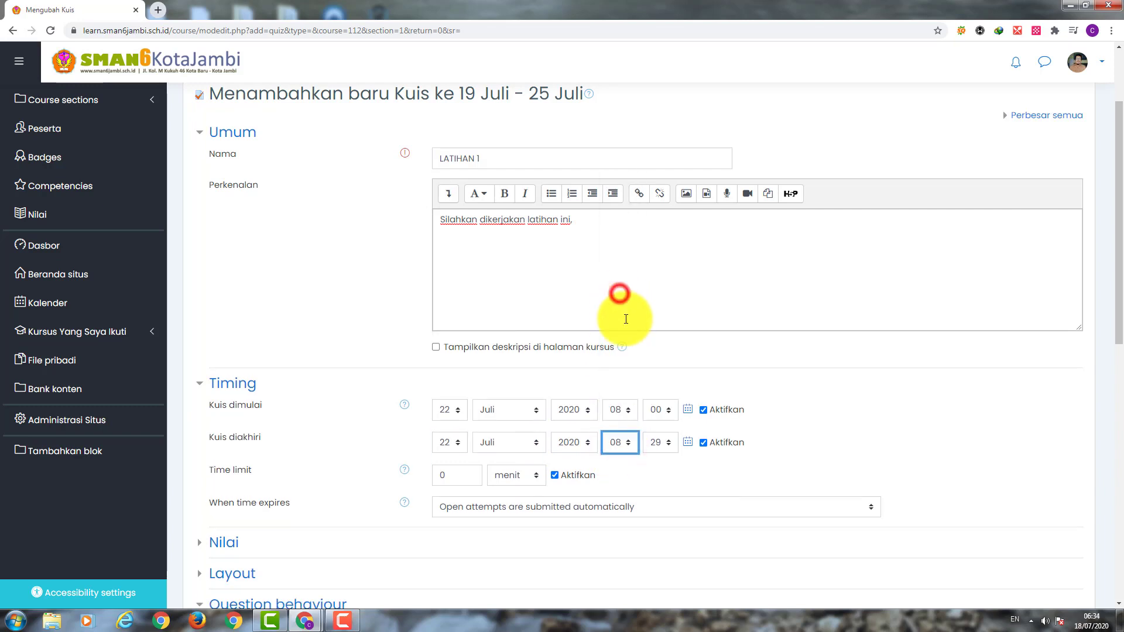
pyautogui.click(656, 443)
pyautogui.scroll(3, 662, 384)
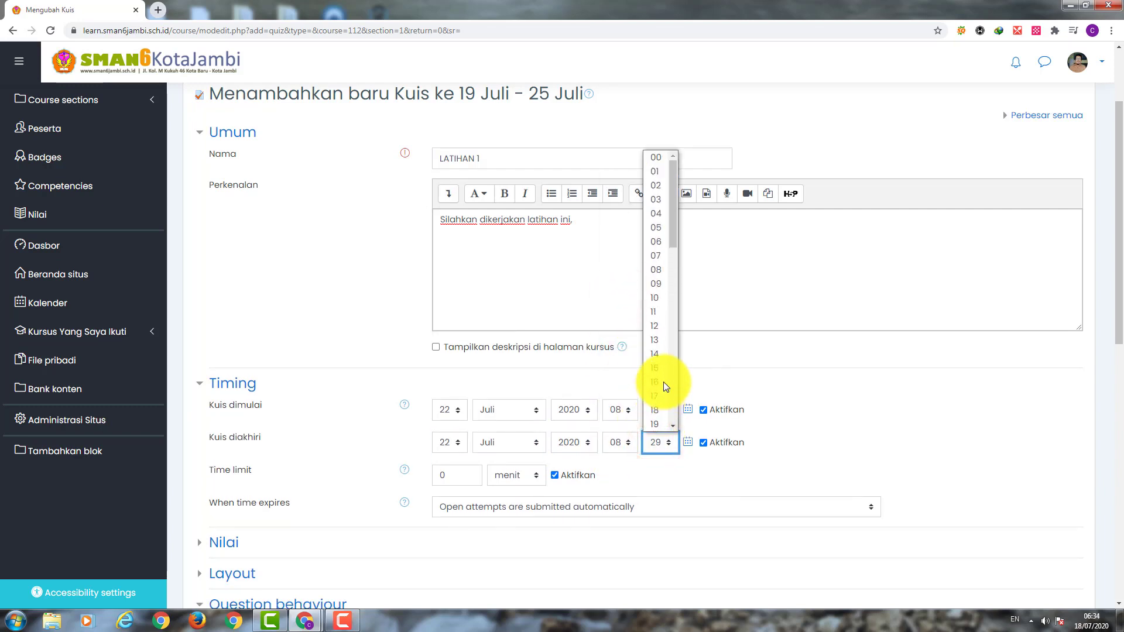
pyautogui.click(656, 158)
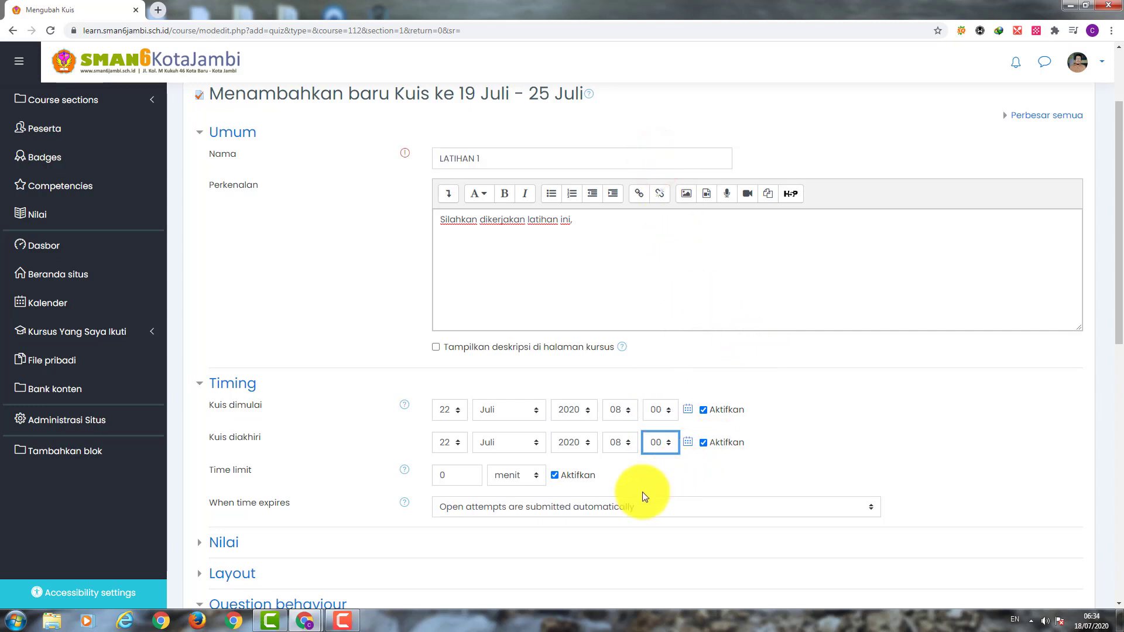
pyautogui.click(449, 445)
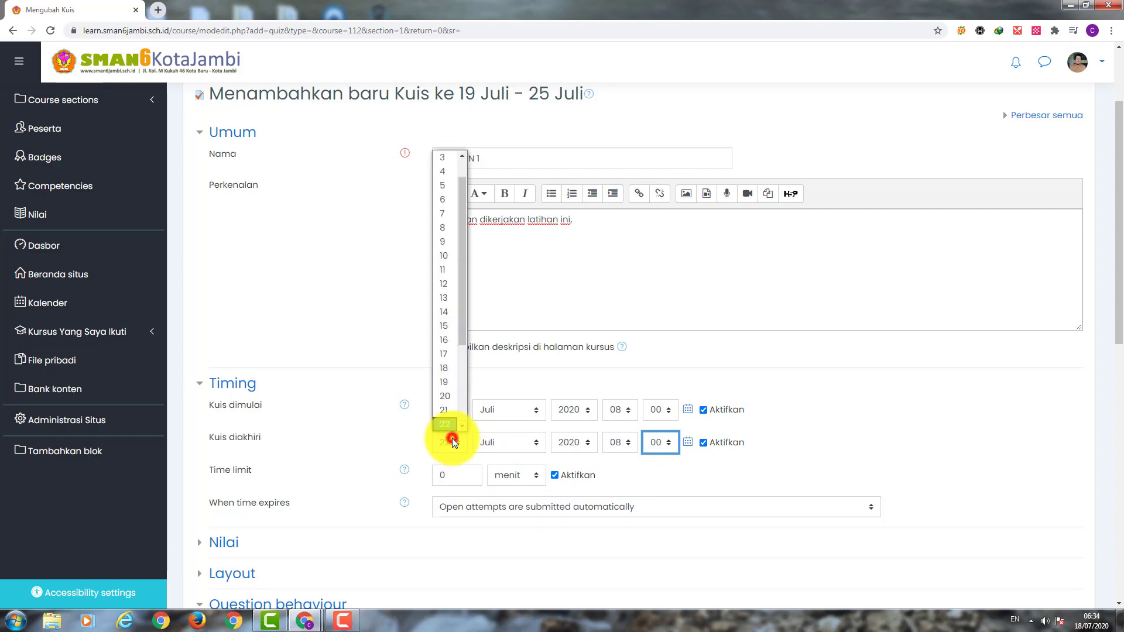
pyautogui.scroll(-2, 450, 351)
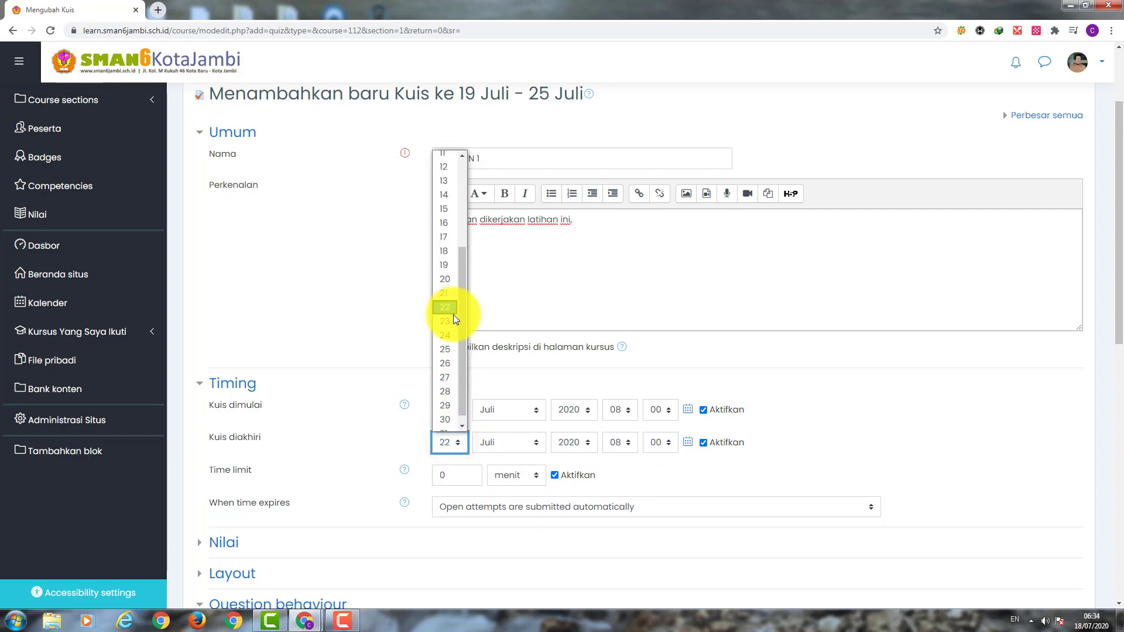
pyautogui.click(452, 320)
pyautogui.click(857, 434)
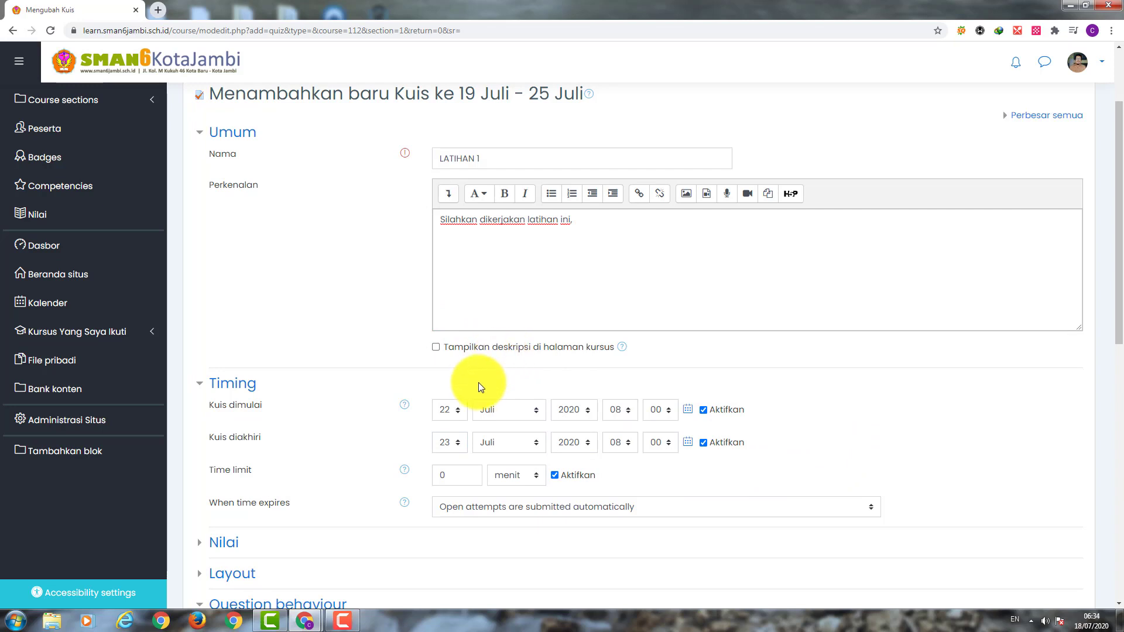
# Set the quiz's time limit to 60 menit
pyautogui.doubleClick(466, 474)
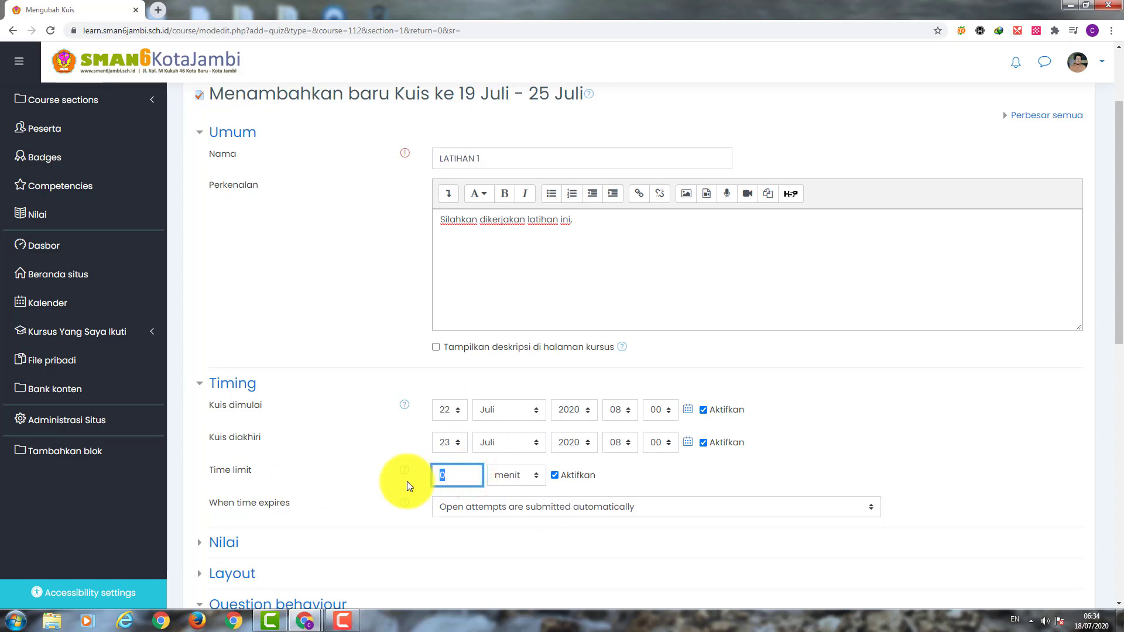
pyautogui.write('60')
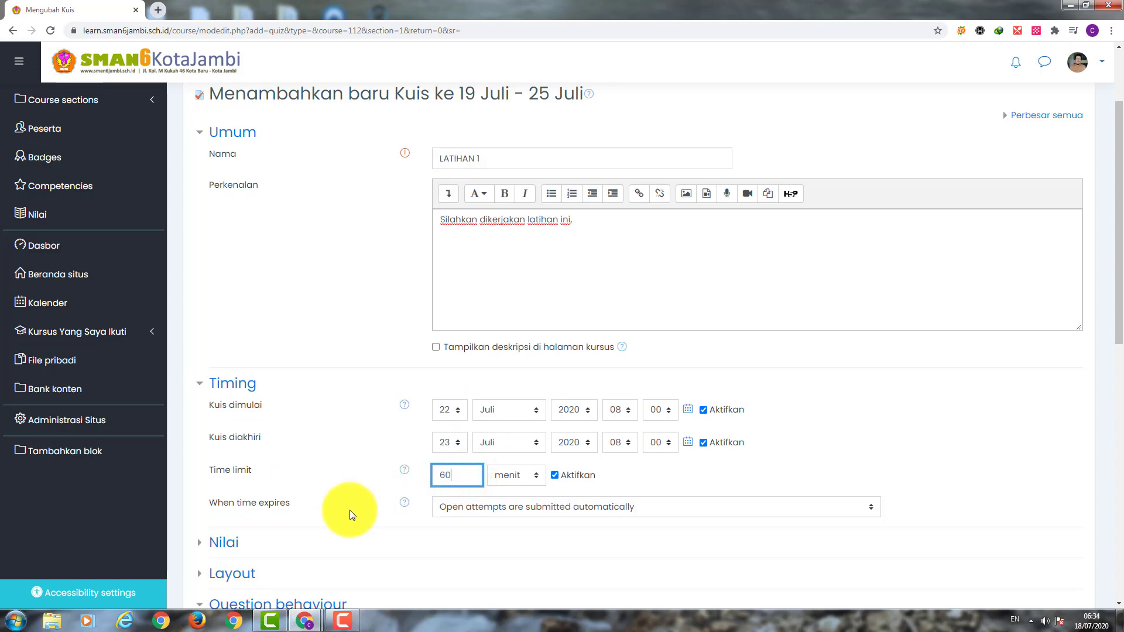
pyautogui.scroll(-4, 351, 512)
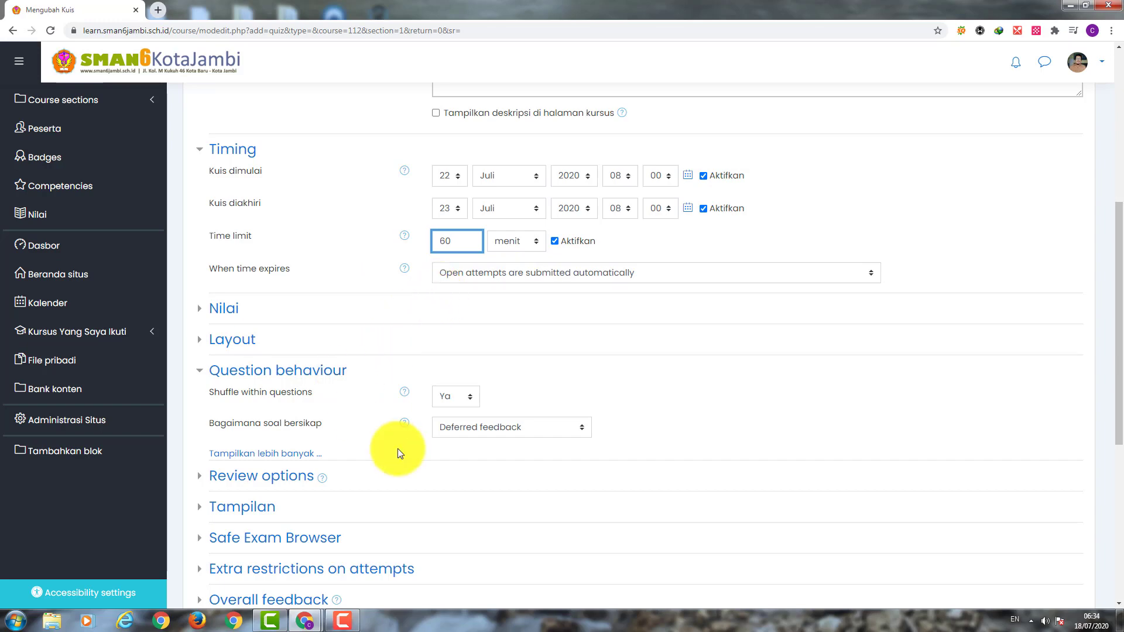
pyautogui.scroll(-6, 398, 448)
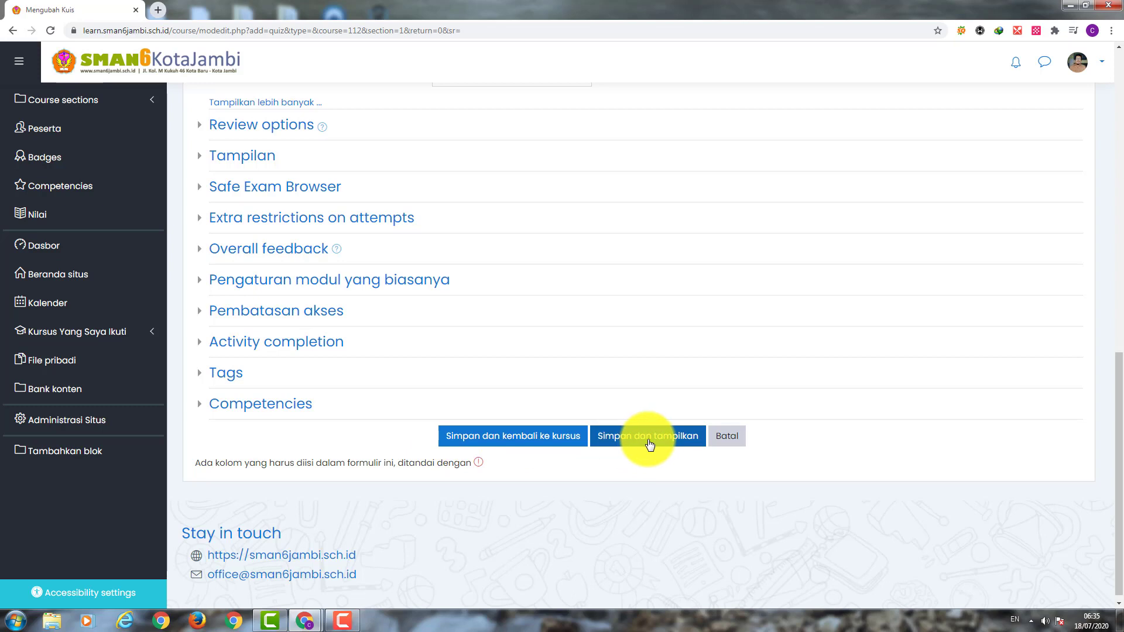
# Save the LATIHAN 1 quiz settings, display the quiz and open it for question editing
pyautogui.click(650, 442)
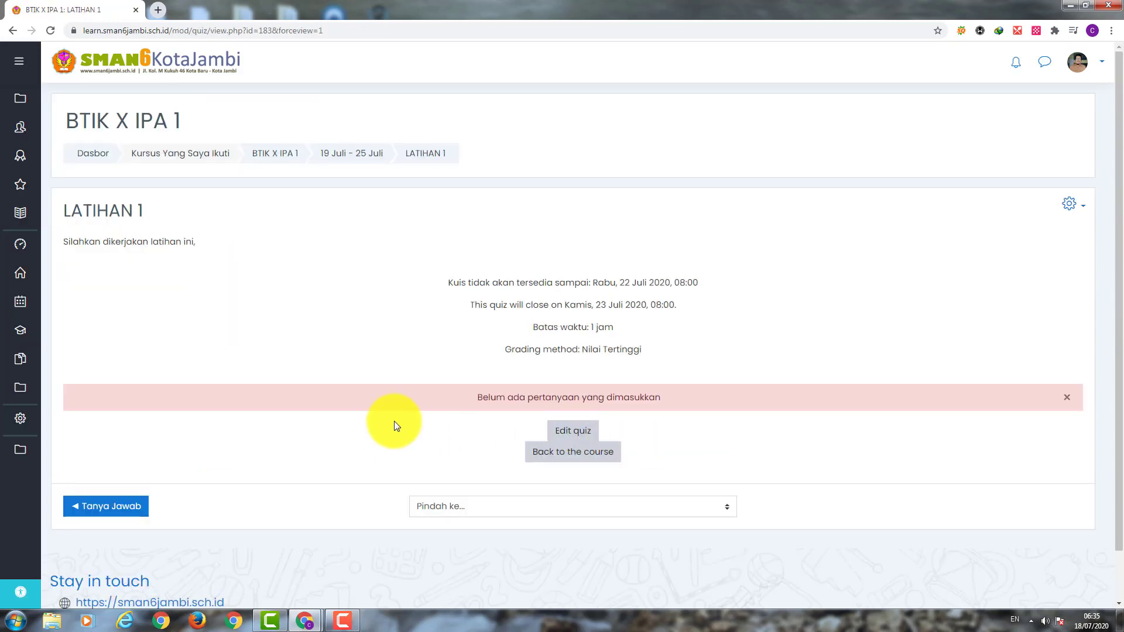
pyautogui.scroll(-1, 389, 422)
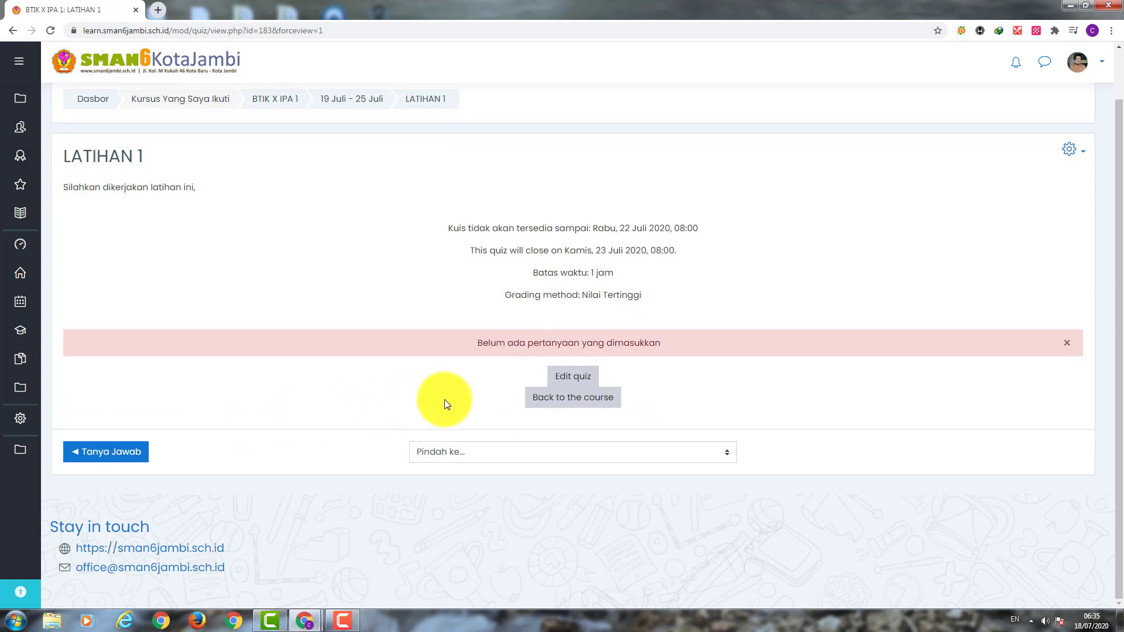
pyautogui.click(576, 376)
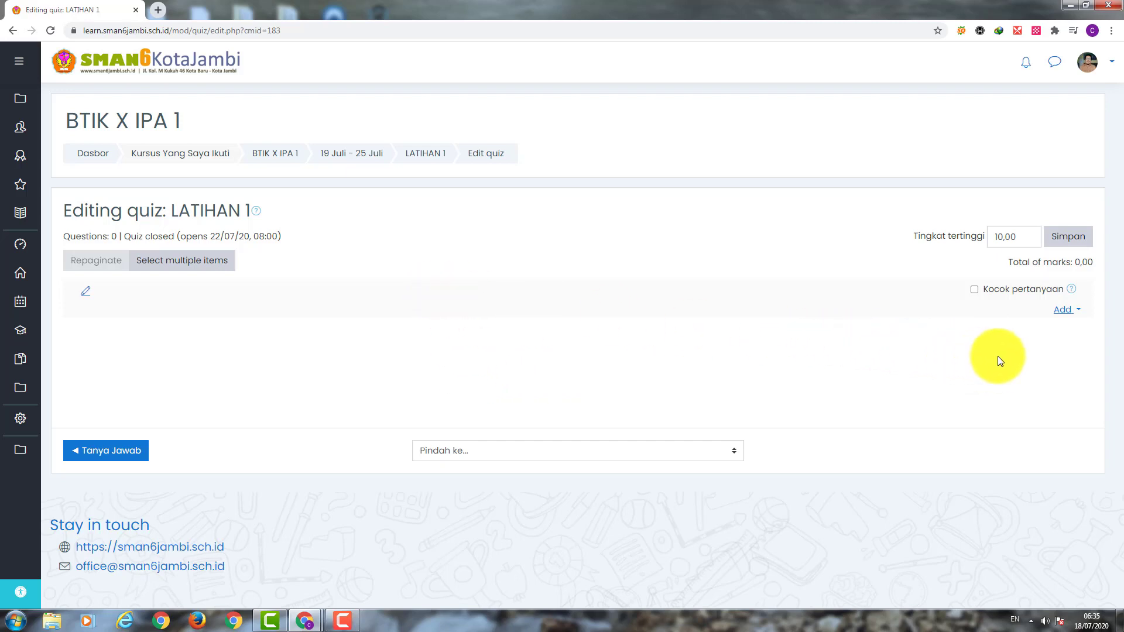
# Start adding a new question of type Essay to the LATIHAN 1 quiz
pyautogui.click(1068, 311)
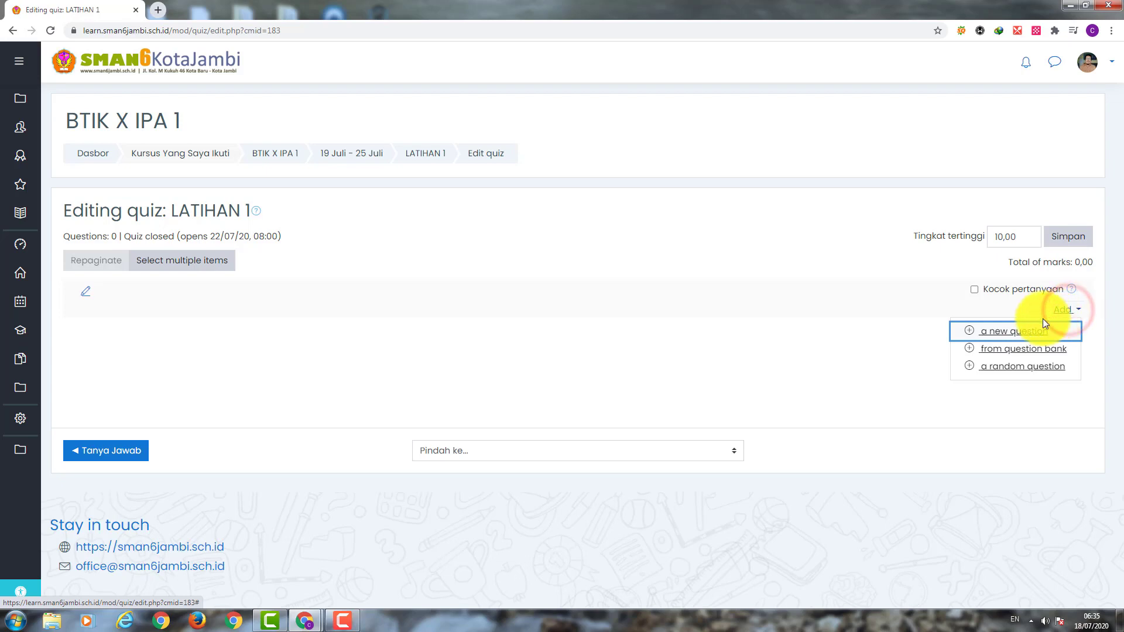
pyautogui.click(1005, 332)
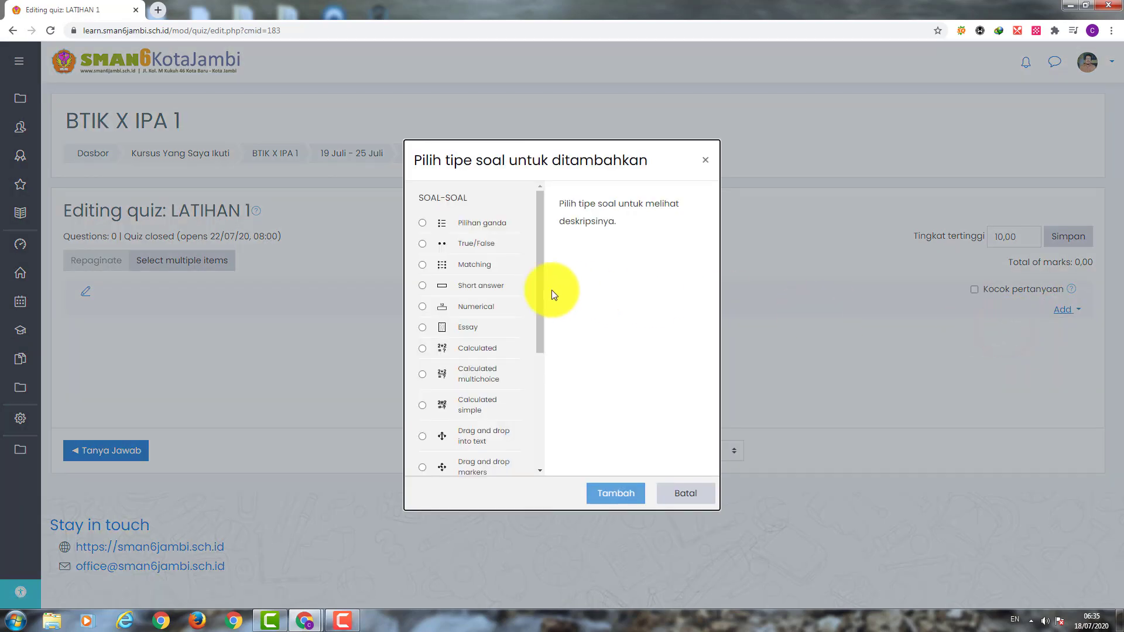
pyautogui.scroll(-4, 493, 289)
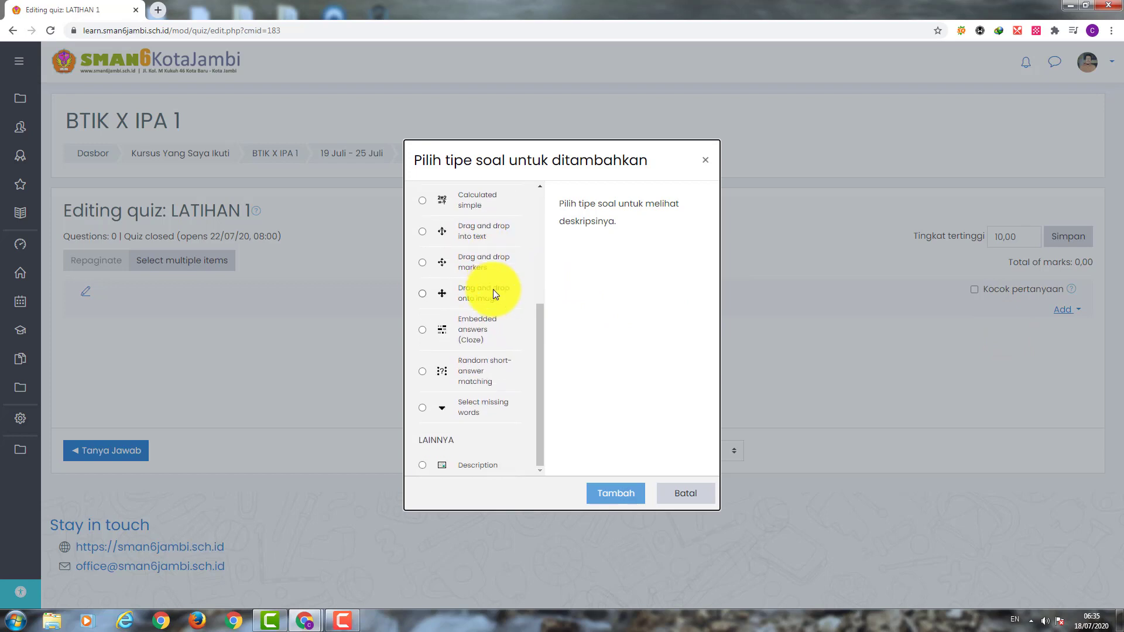
pyautogui.scroll(3, 492, 289)
pyautogui.scroll(1, 493, 289)
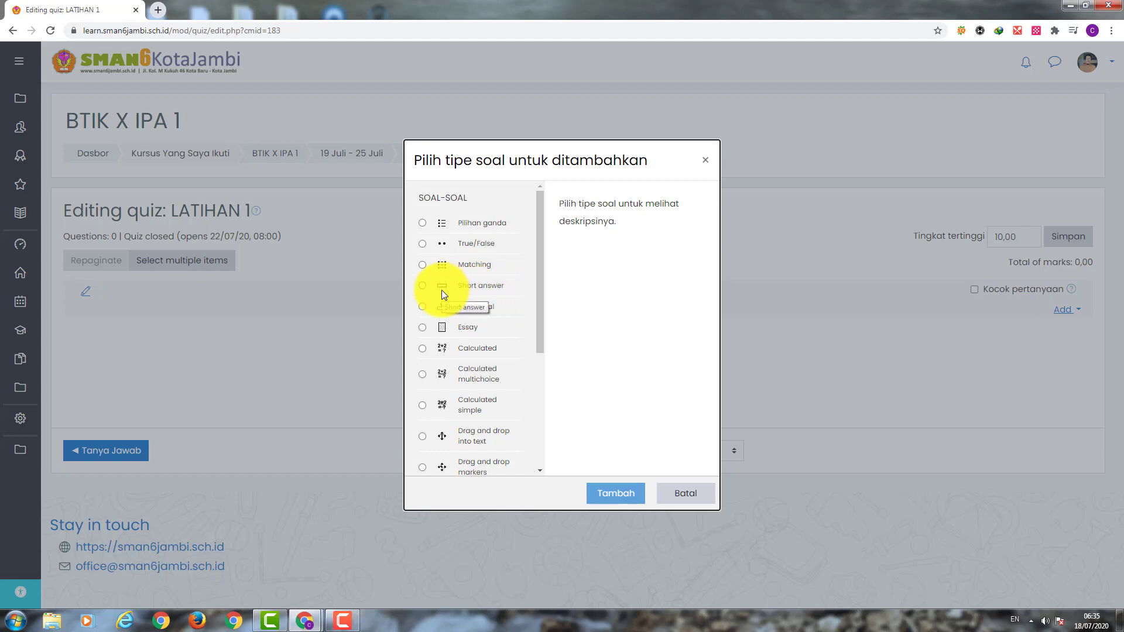
pyautogui.click(459, 326)
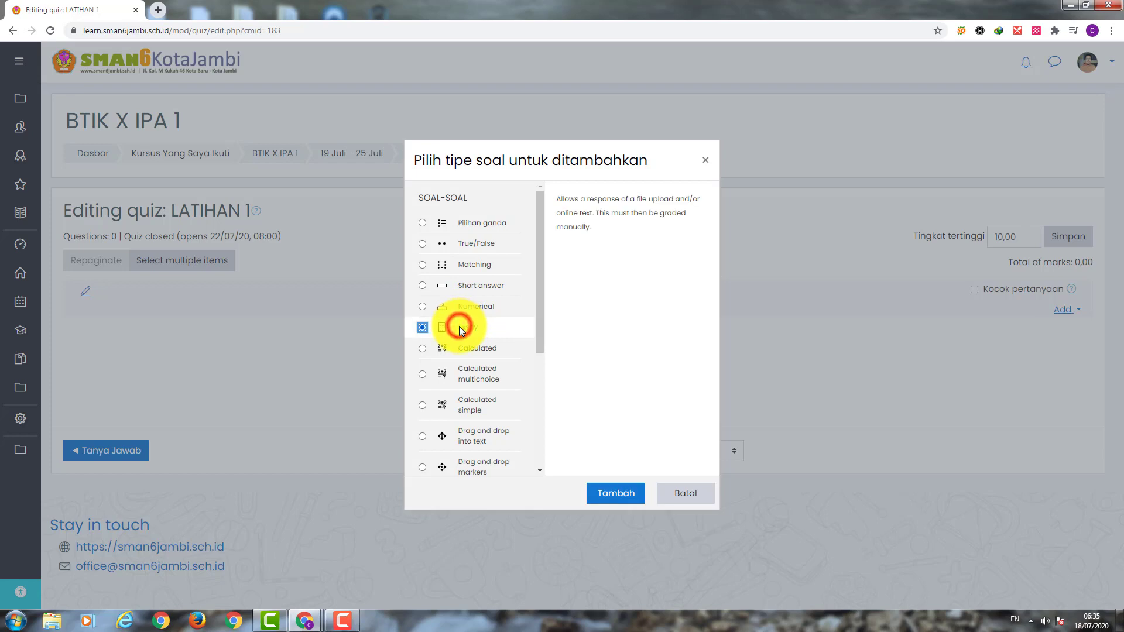
pyautogui.click(618, 493)
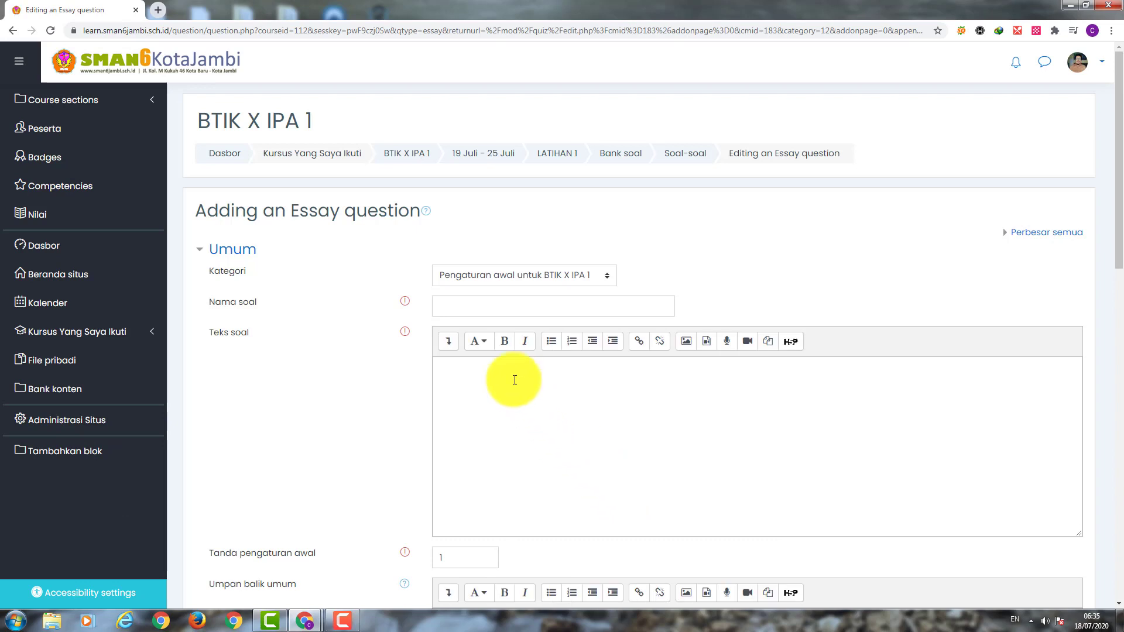
# Name the essay question "Pengenalan Internet"
pyautogui.click(497, 304)
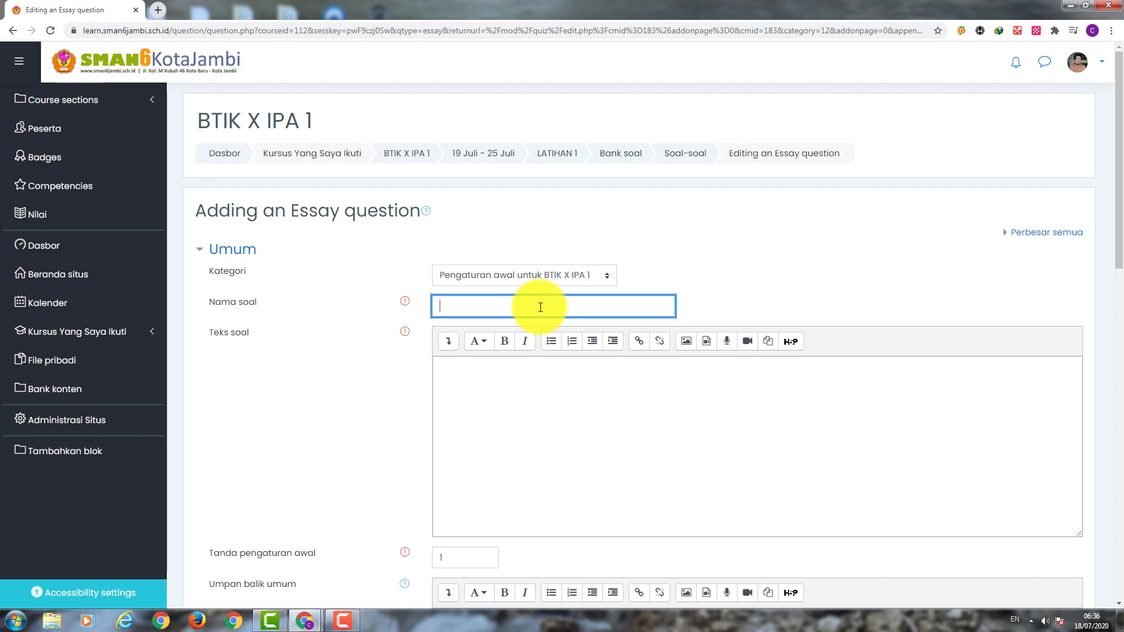
pyautogui.write('Pengenalan Internet')
pyautogui.press('Tab')
pyautogui.press('Tab')
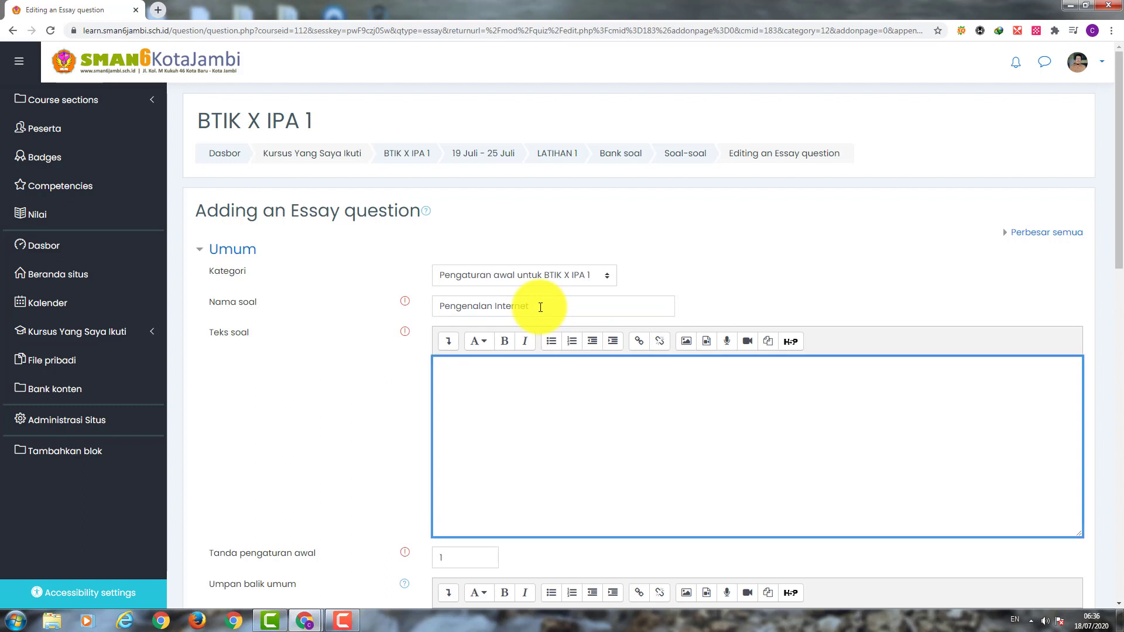
# Enter "Coba ceritakan pengalaman pertama kali kalian mengenal internet" as the question text and save the question
pyautogui.write('Coba ')
pyautogui.write('c')
pyautogui.write('c')
pyautogui.write('eritakan pengala')
pyautogui.write('man ')
pyautogui.write('per')
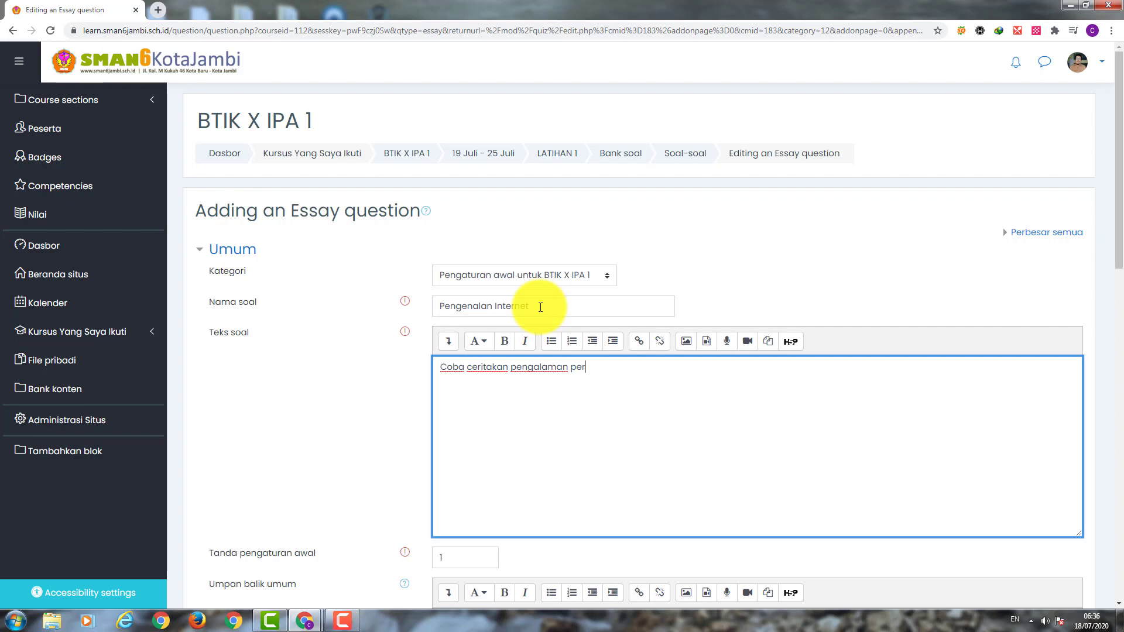
pyautogui.write('tama kali kalian mengenal ')
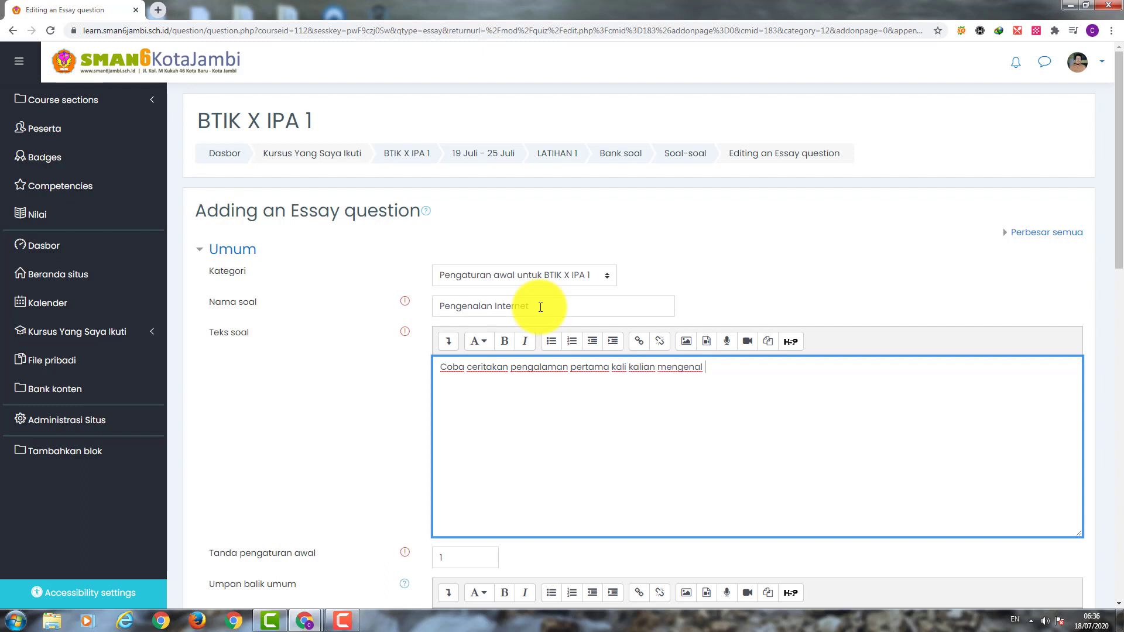
pyautogui.write('internet')
pyautogui.scroll(-3, 322, 333)
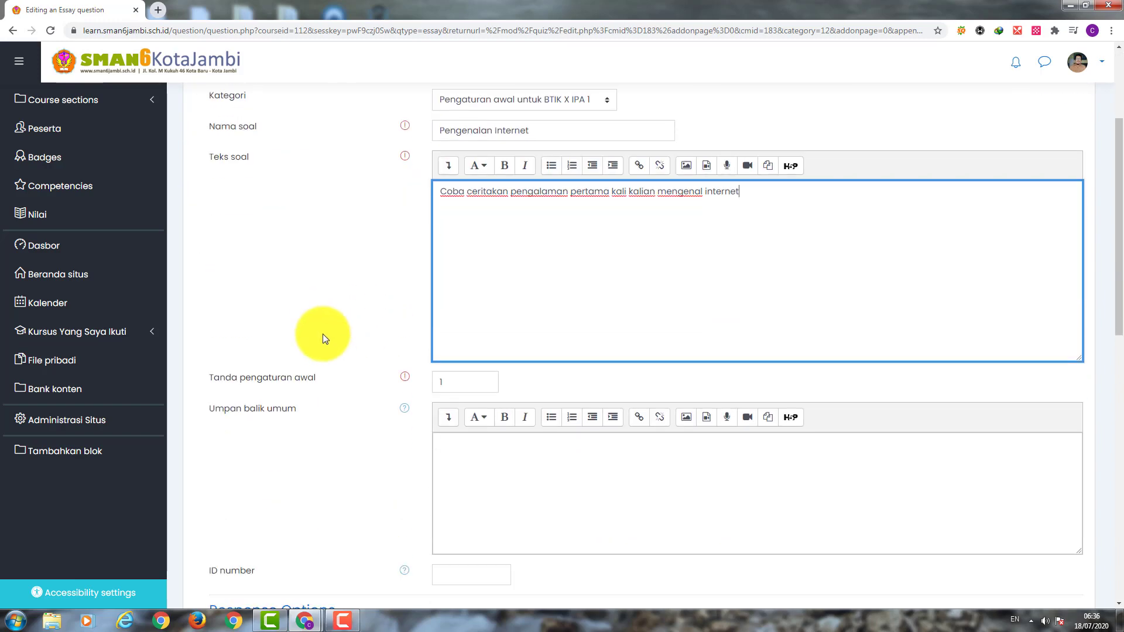
pyautogui.scroll(-2, 374, 334)
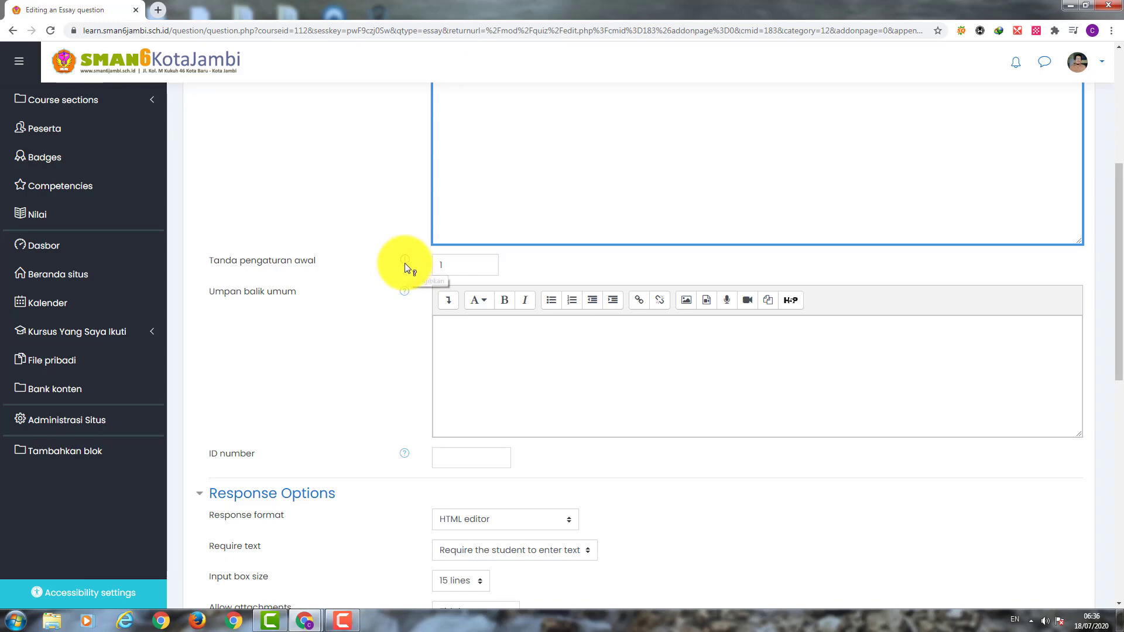
pyautogui.scroll(-3, 391, 350)
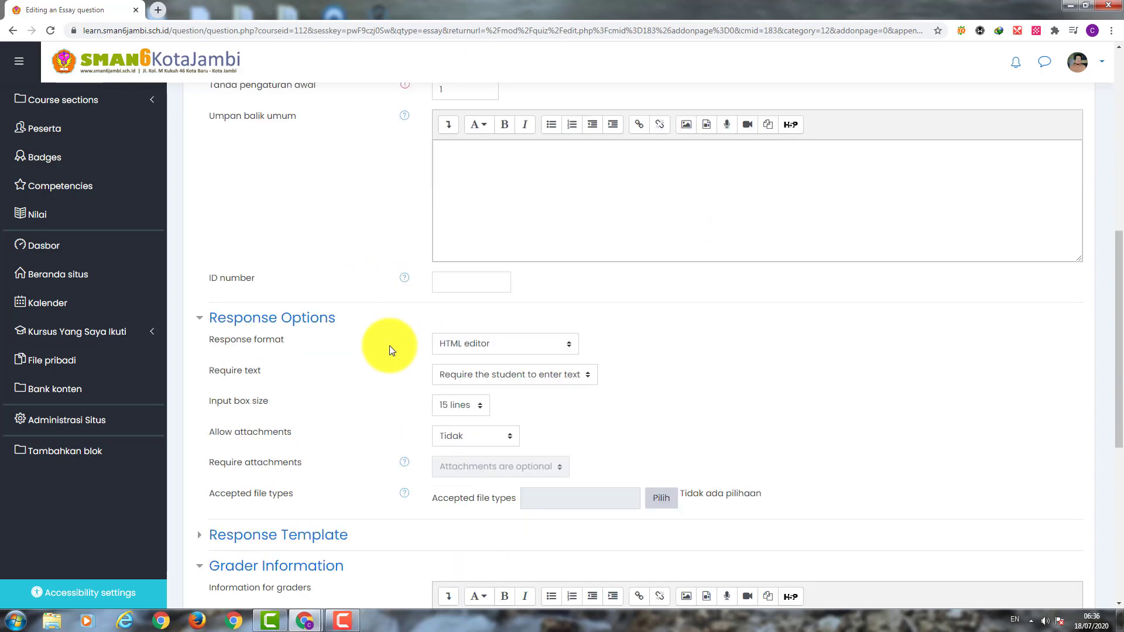
pyautogui.scroll(-5, 391, 346)
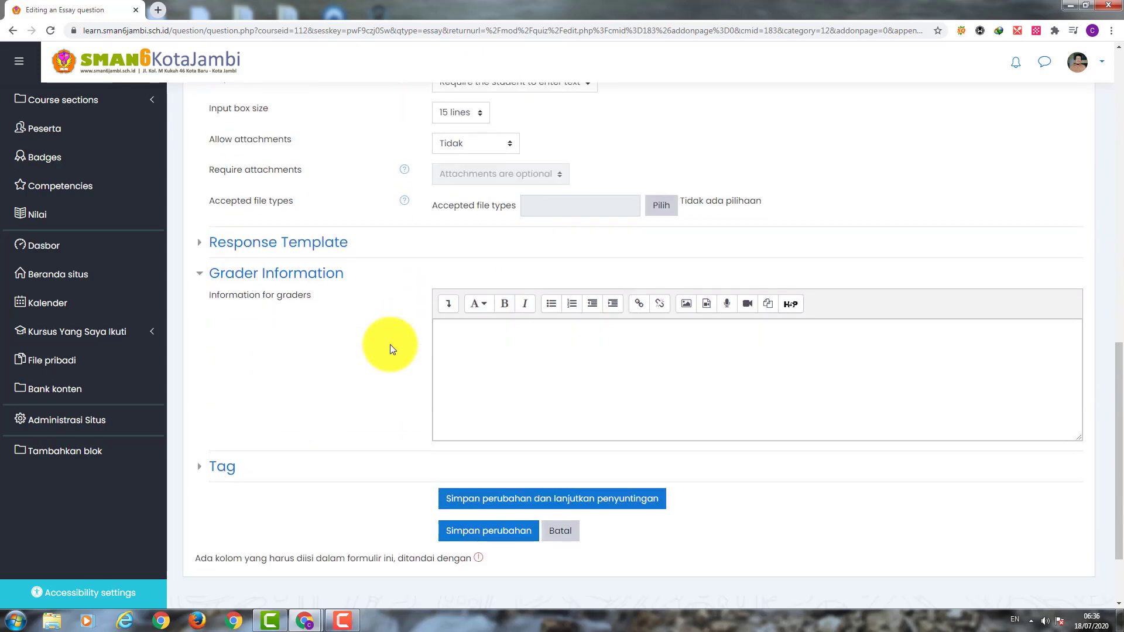
pyautogui.scroll(-2, 343, 338)
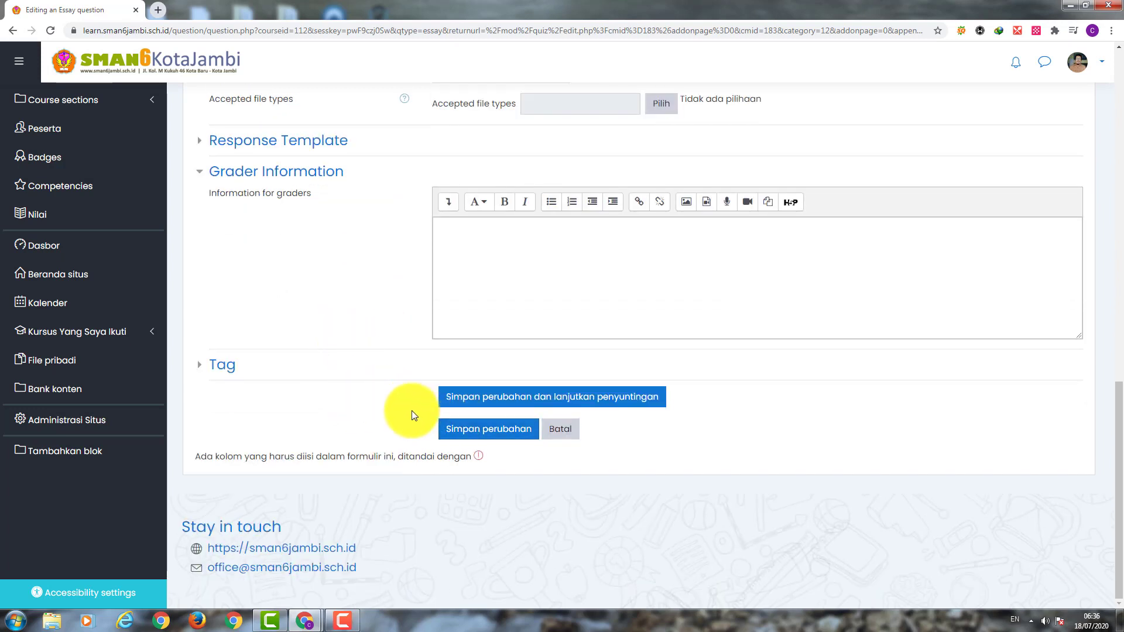
pyautogui.click(502, 430)
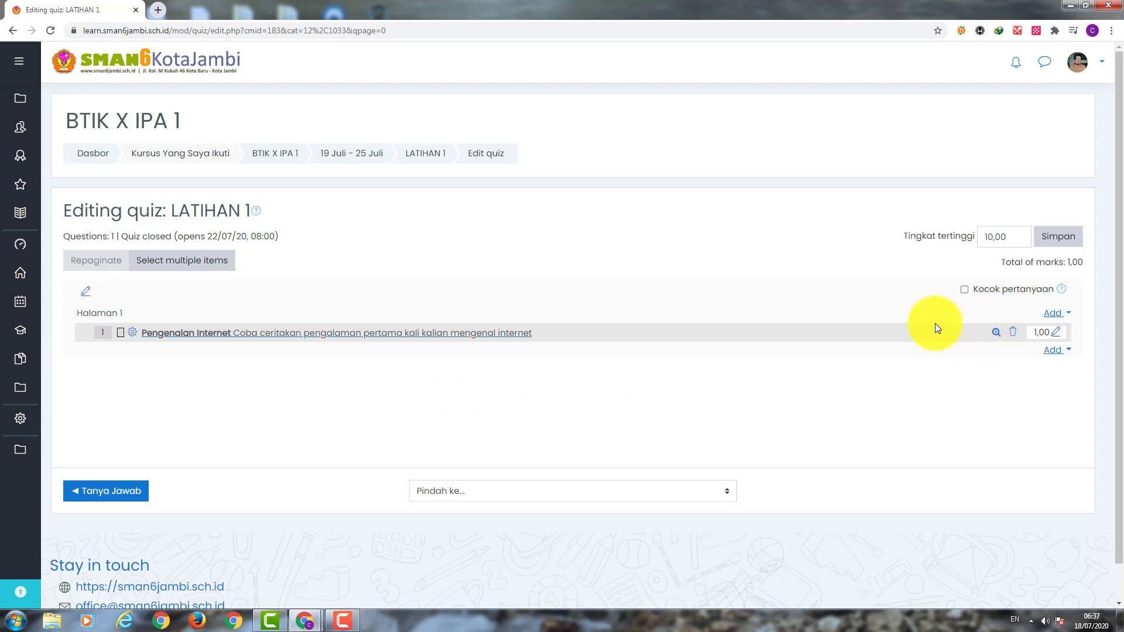
# Add another new Essay question after the first one and name it "Pengenalan Internet"
pyautogui.click(1059, 357)
pyautogui.click(1008, 371)
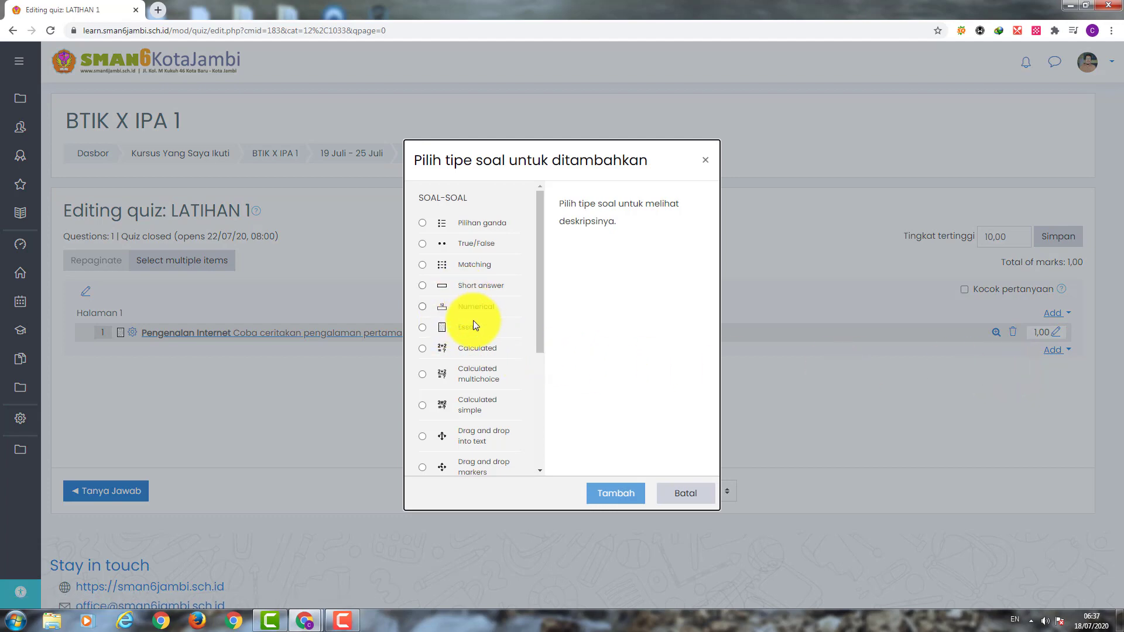
pyautogui.click(472, 328)
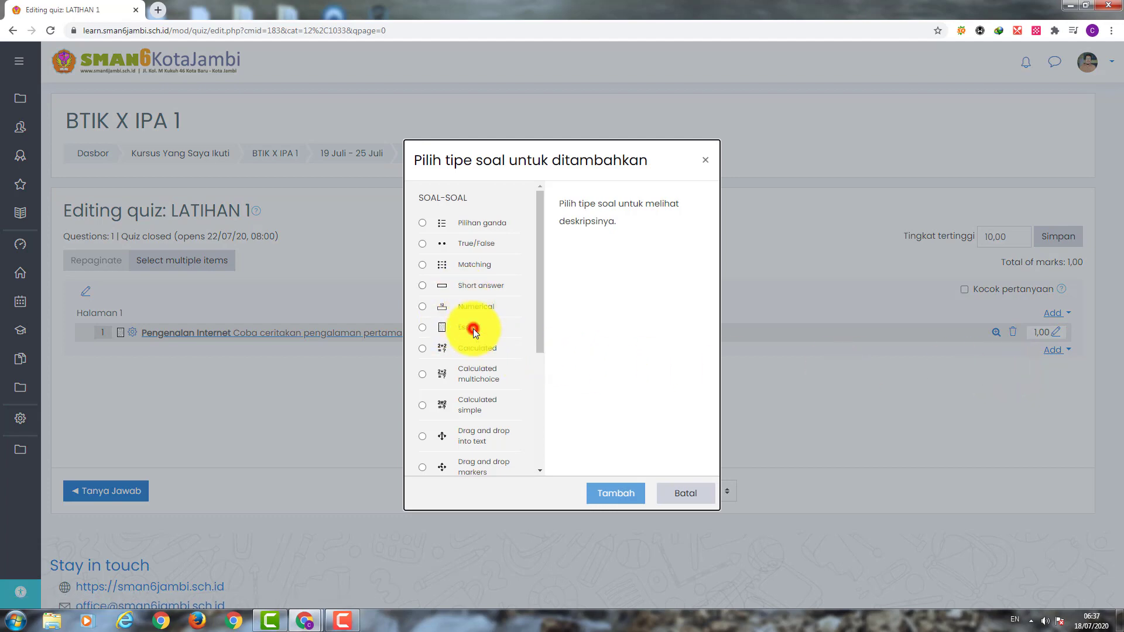
pyautogui.click(622, 490)
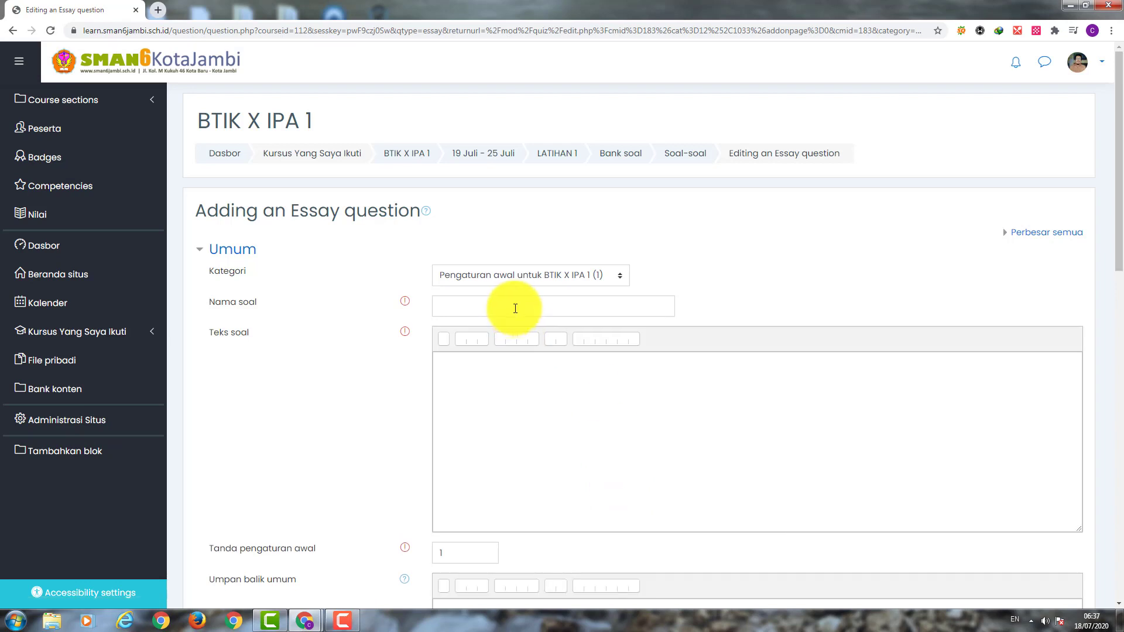
pyautogui.click(514, 307)
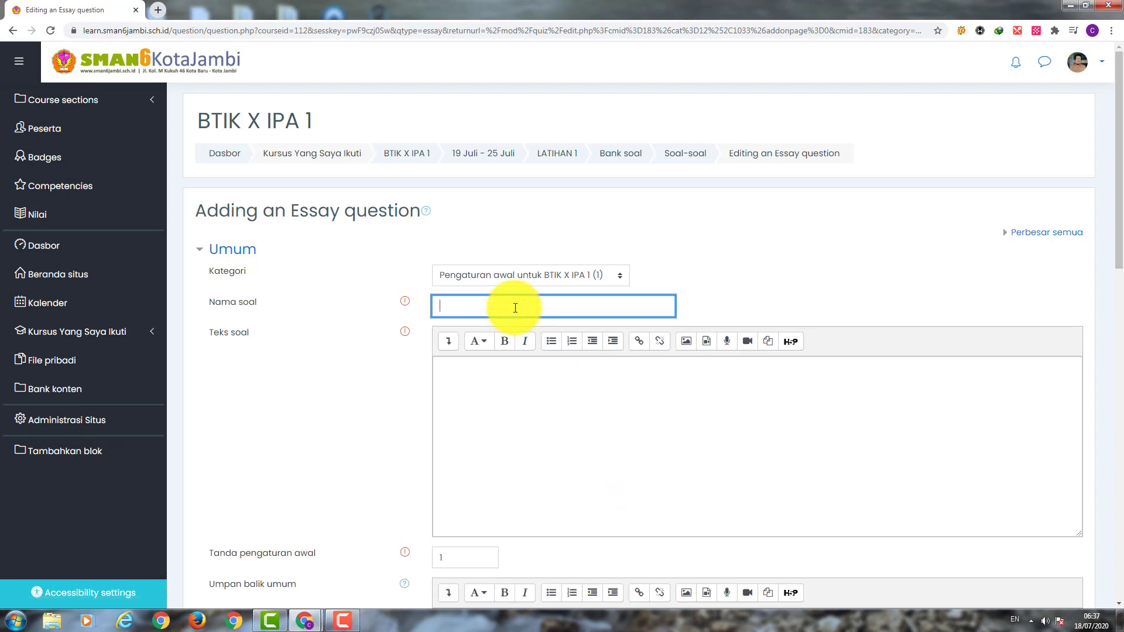
pyautogui.write('Pengenalan Internet')
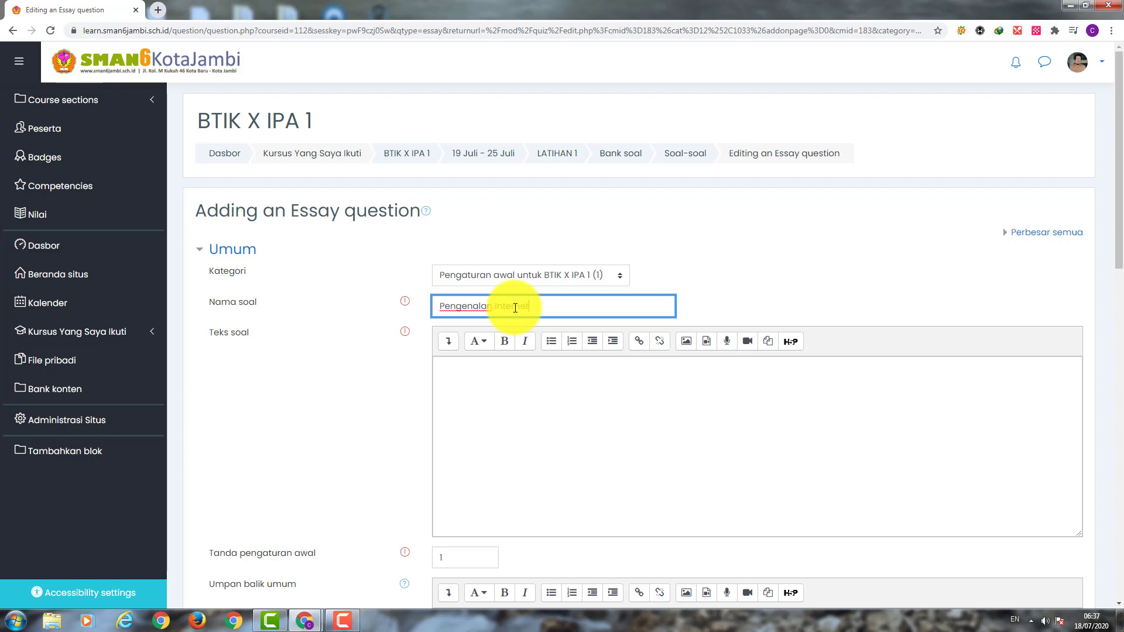
# Enter "Bagaimana menurut anda perkembangan internet saat ini" as the second question's text and save the question
pyautogui.click(485, 378)
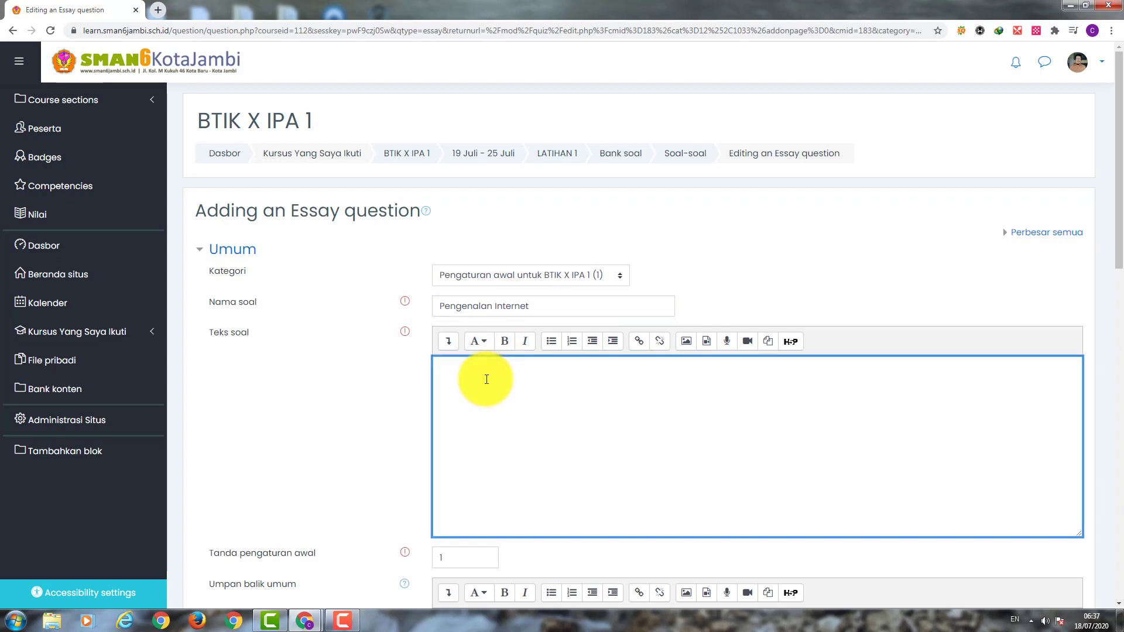
pyautogui.write('Pada')
pyautogui.press('BackSpace')
pyautogui.press('BackSpace')
pyautogui.press('BackSpace')
pyautogui.write('Bagaimana menurut anda perkembang')
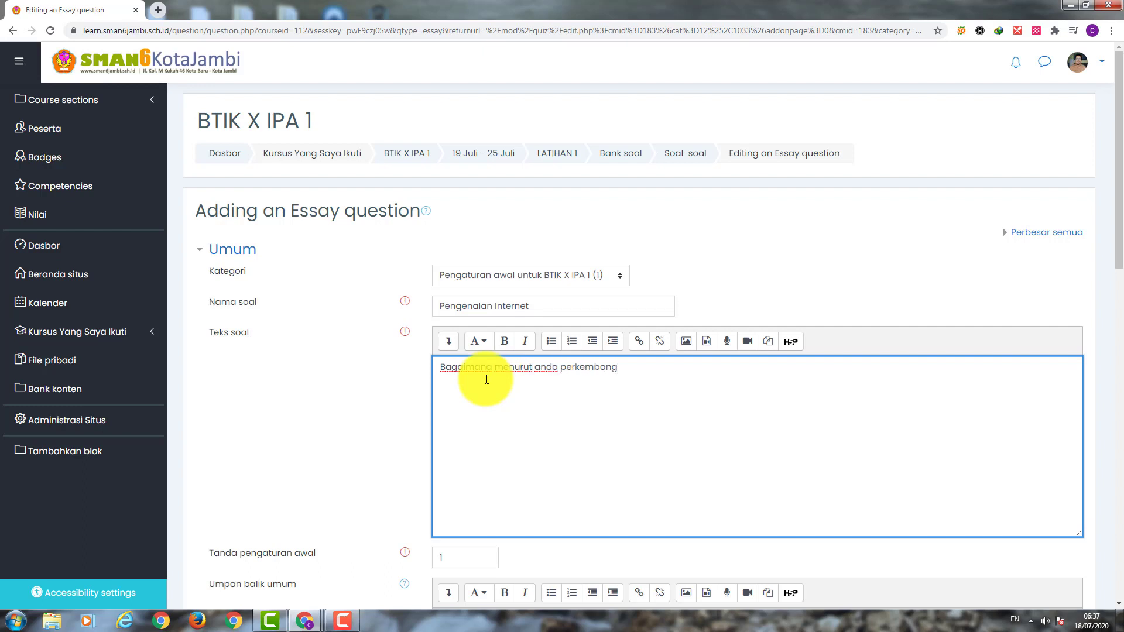
pyautogui.write('an interenet saat ini')
pyautogui.scroll(-10, 364, 430)
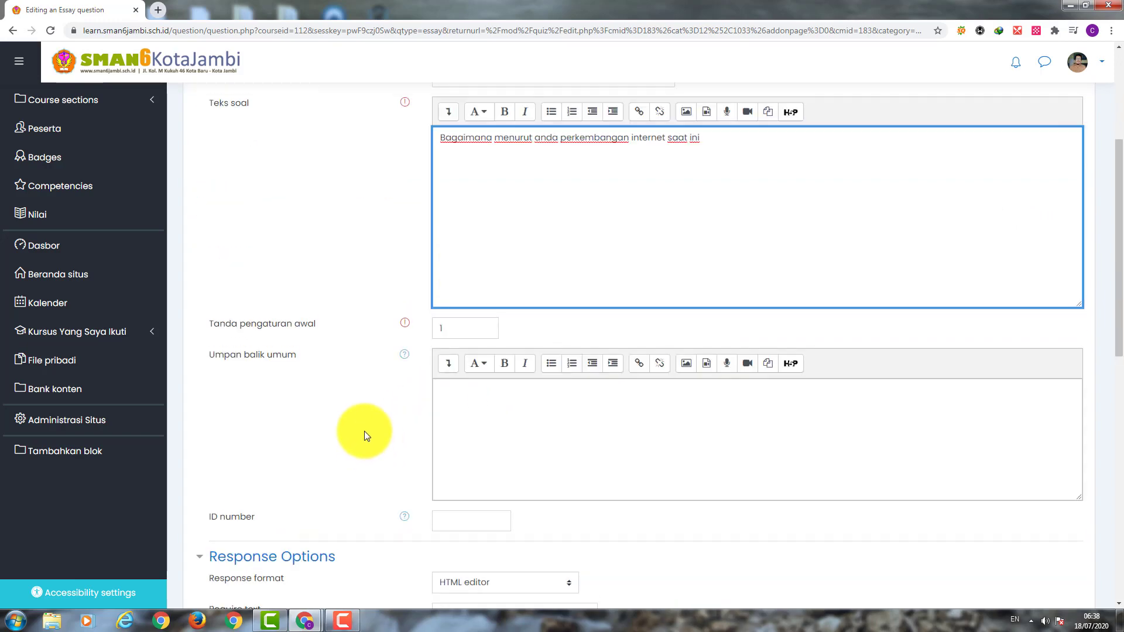
pyautogui.scroll(-3, 367, 428)
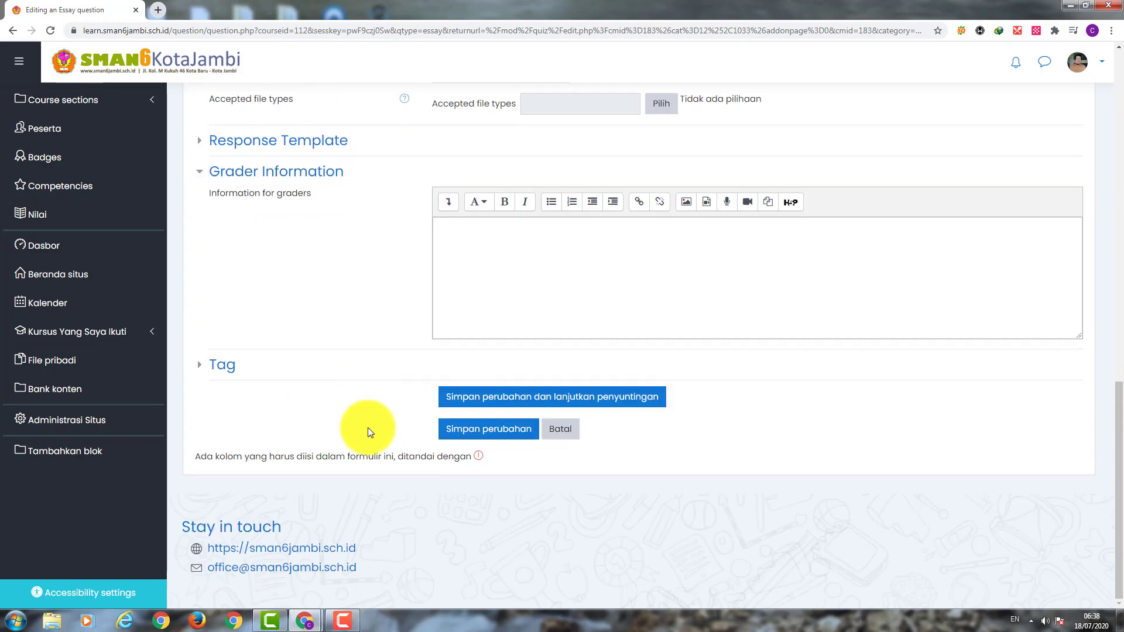
pyautogui.click(507, 434)
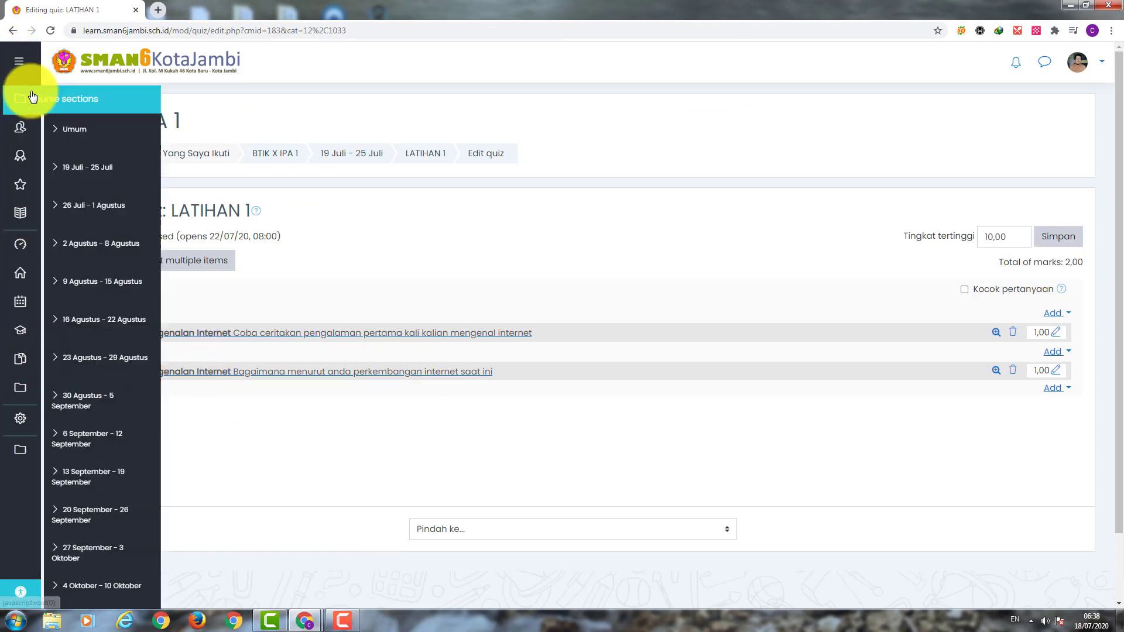
pyautogui.click(21, 63)
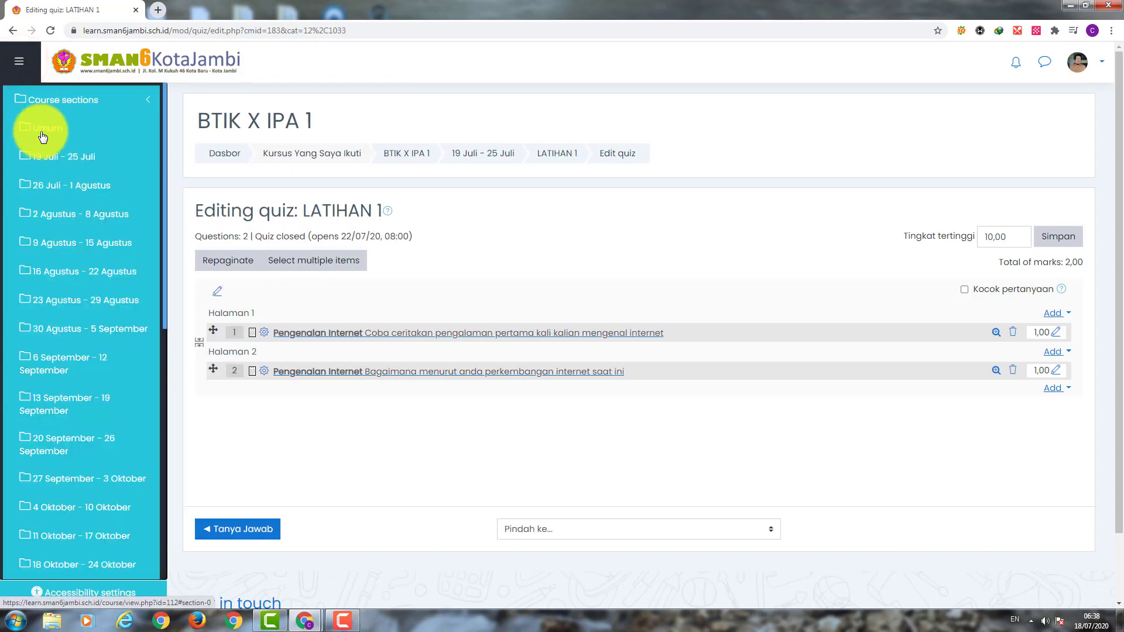
pyautogui.scroll(-2, 76, 132)
pyautogui.scroll(2, 79, 134)
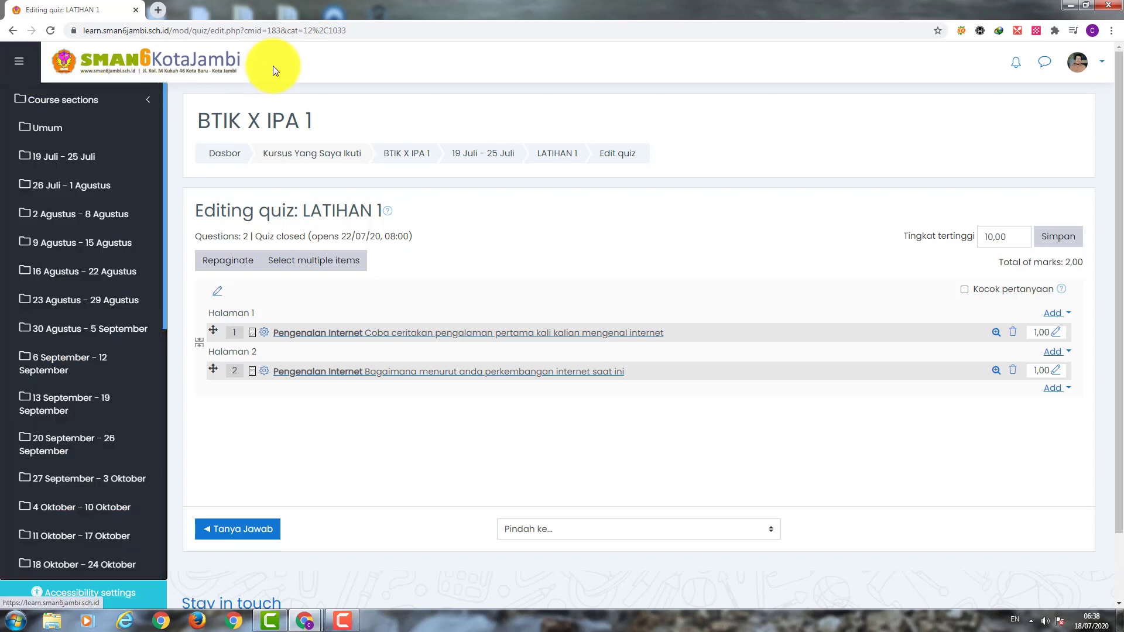
pyautogui.click(315, 48)
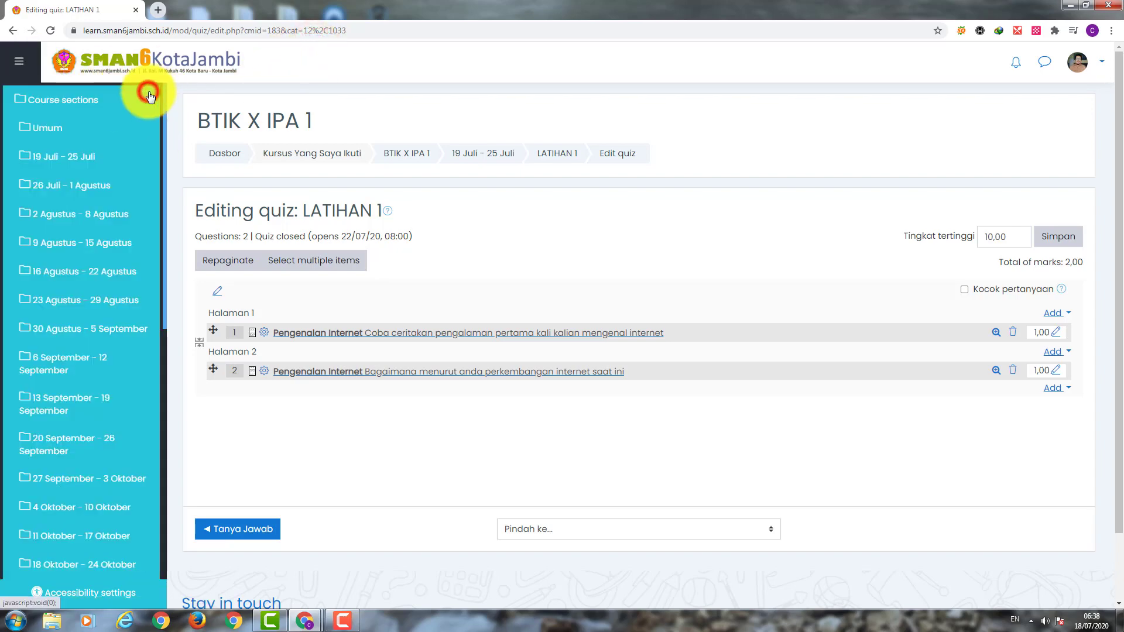
pyautogui.click(18, 63)
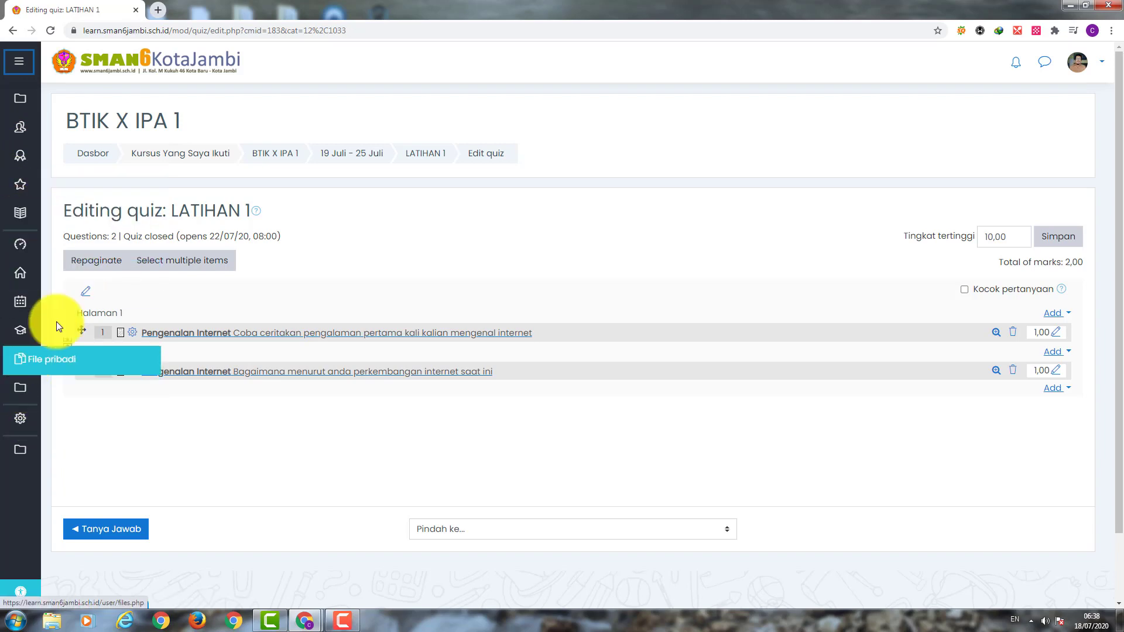
pyautogui.moveTo(24, 351)
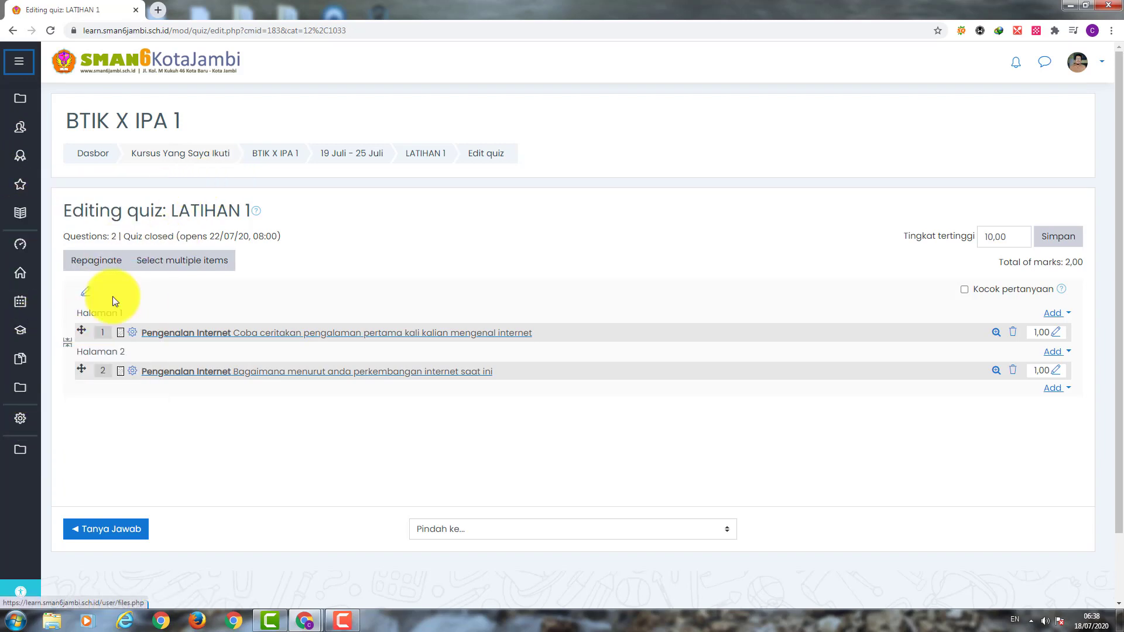
# Return to the BTIK X IPA 1 course page
pyautogui.click(278, 154)
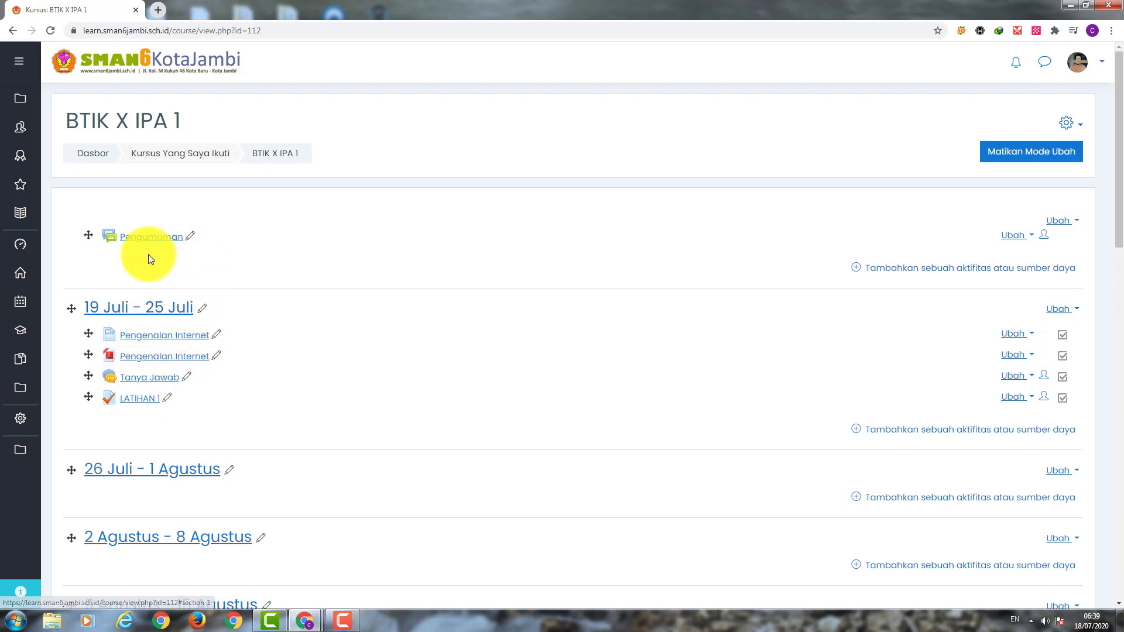
# Open the BTIK X IPA 2 course from the enrolled courses
pyautogui.click(19, 61)
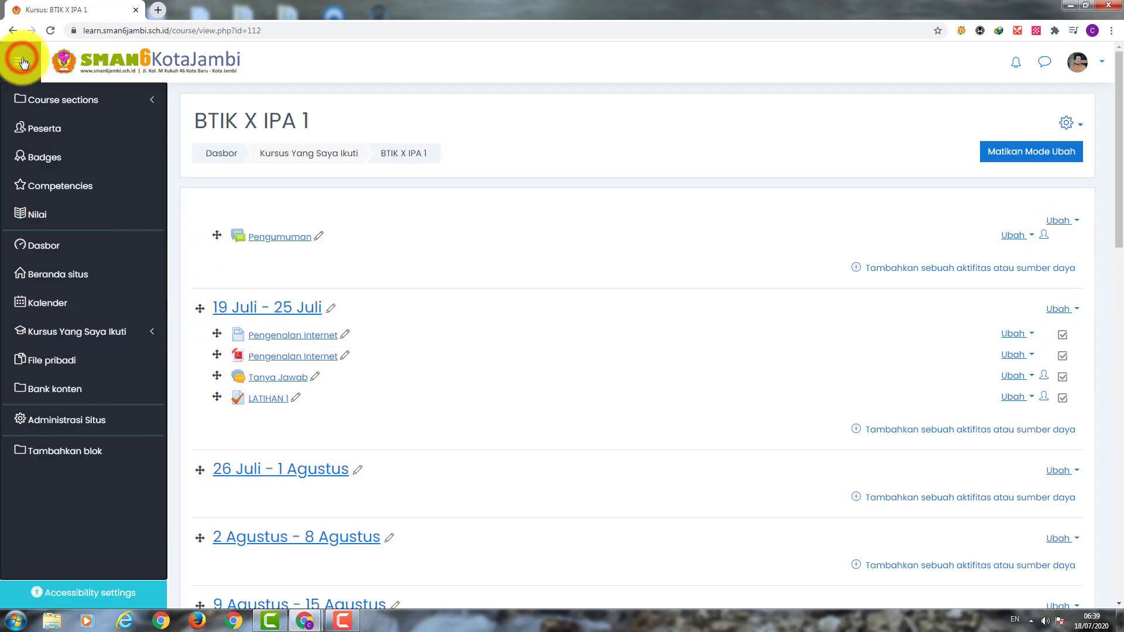
pyautogui.click(68, 330)
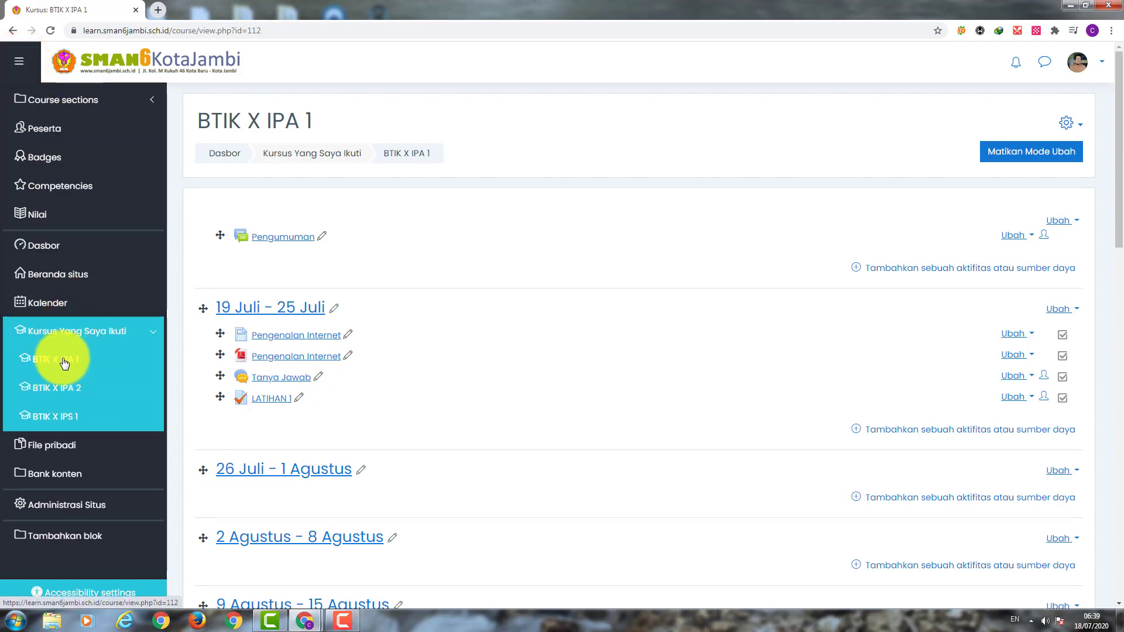
pyautogui.click(57, 390)
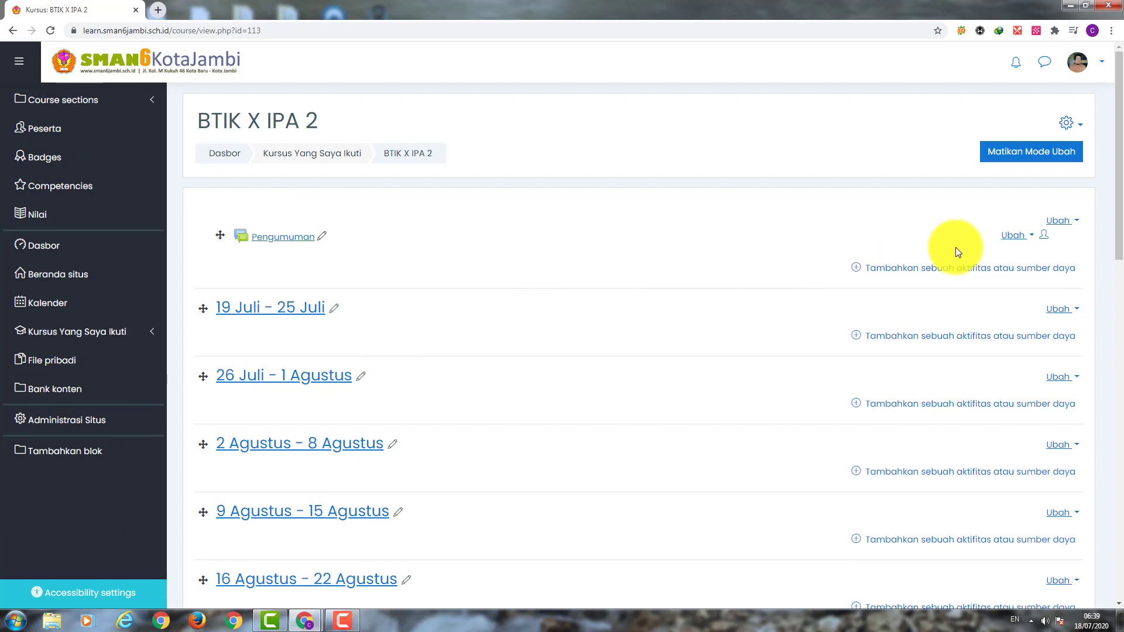
# Start importing data into BTIK X IPA 2 from its full course administration page
pyautogui.click(1069, 124)
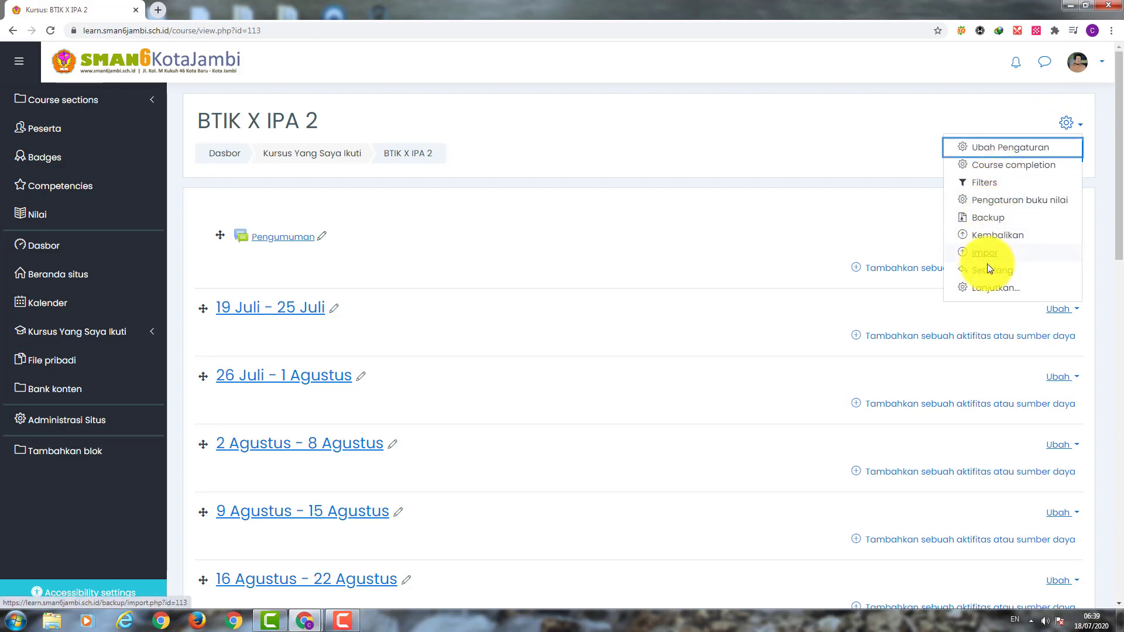
pyautogui.click(989, 288)
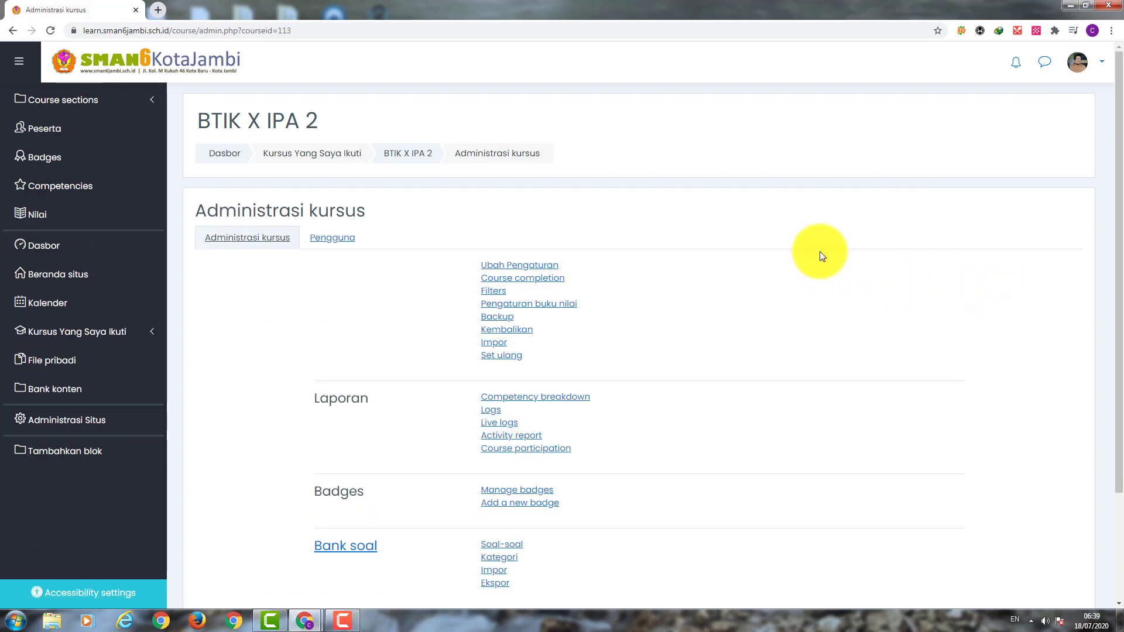
pyautogui.scroll(-2, 820, 251)
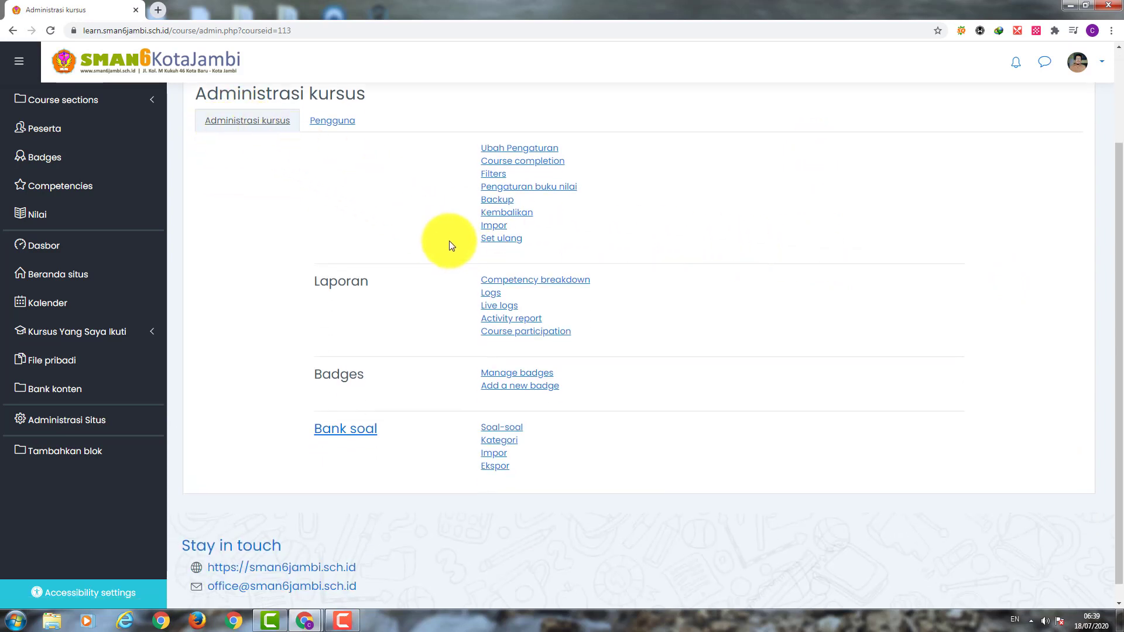
pyautogui.click(495, 225)
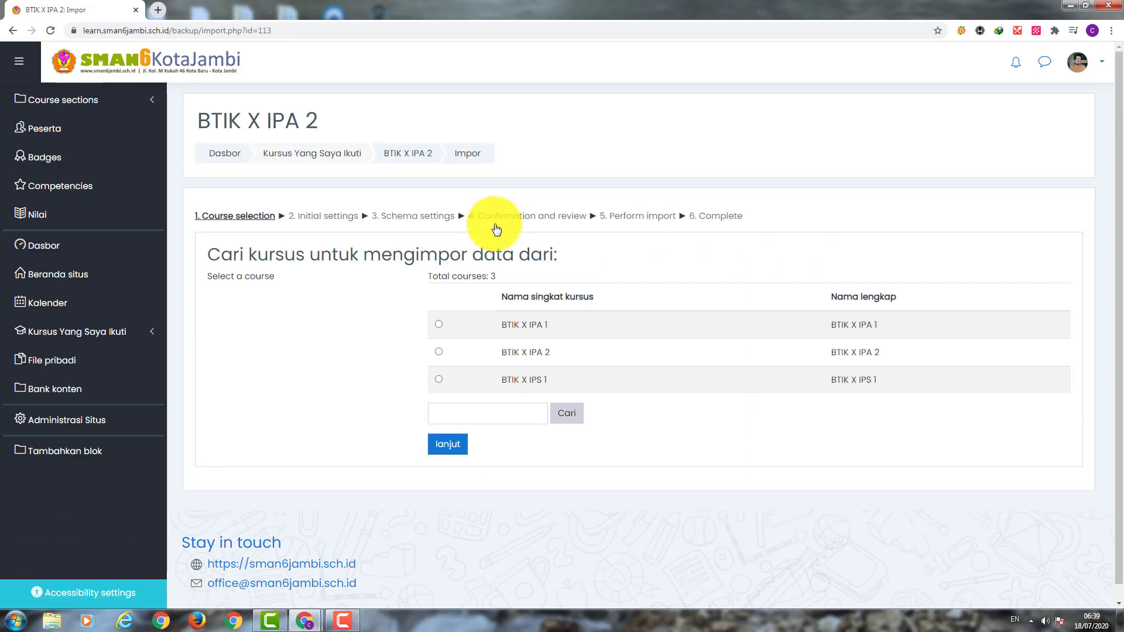
# Choose BTIK X IPA 1 as the import source and keep every content type included in the initial import settings
pyautogui.click(440, 325)
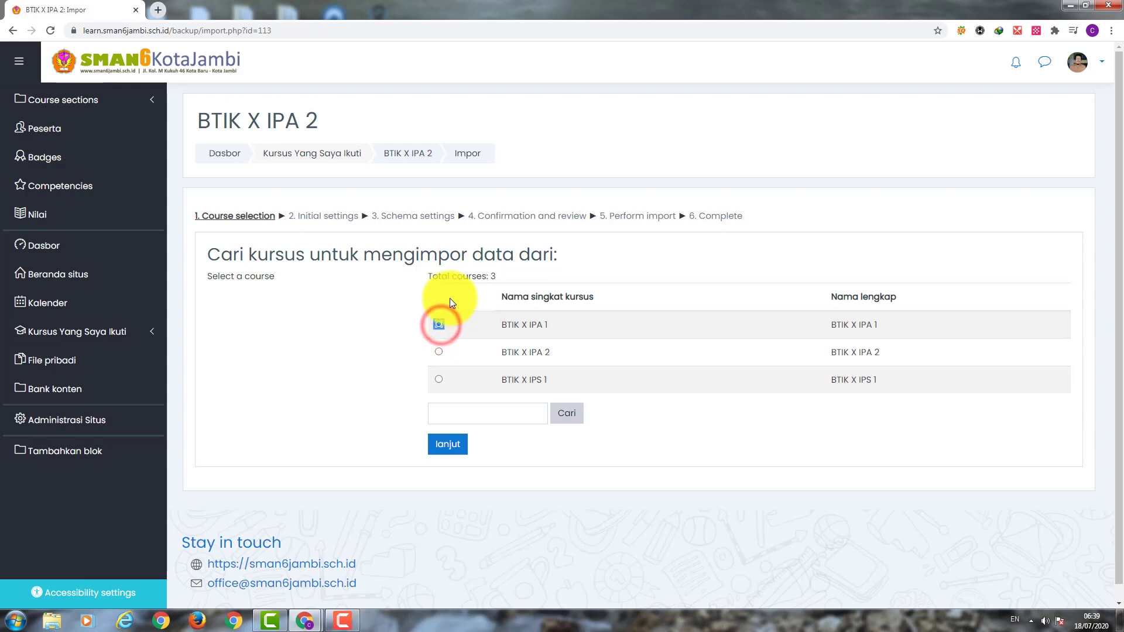
pyautogui.click(446, 447)
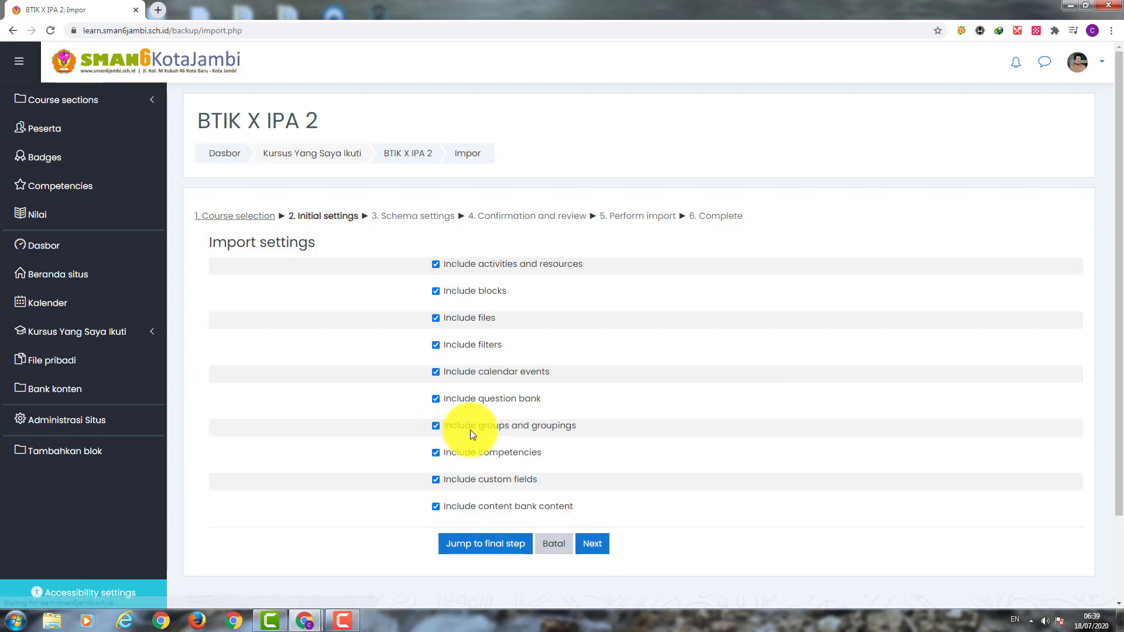
pyautogui.scroll(-1, 477, 277)
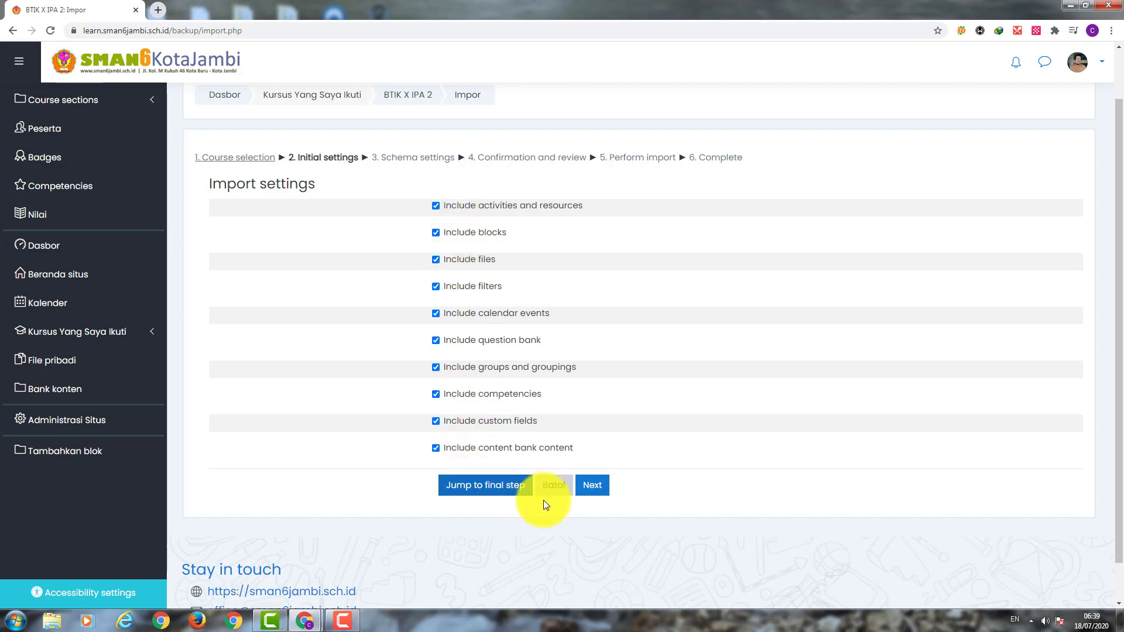
pyautogui.click(591, 486)
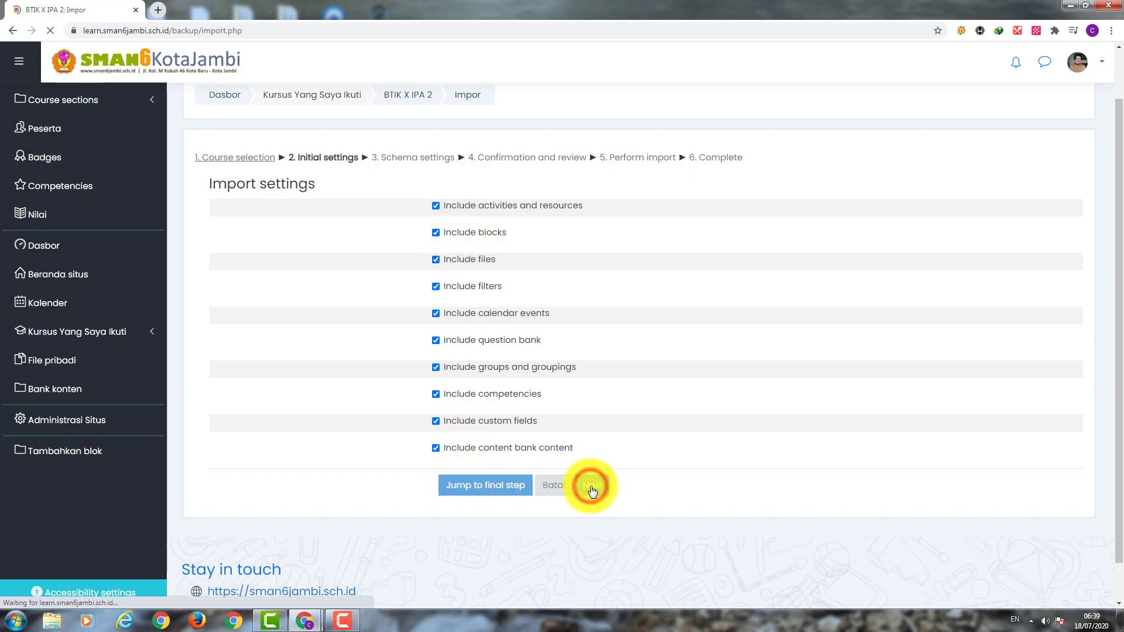
# Exclude the weekly sections from 26 Juli - 1 Agustus through 30 Agustus - 5 September from the import
pyautogui.scroll(-4, 583, 455)
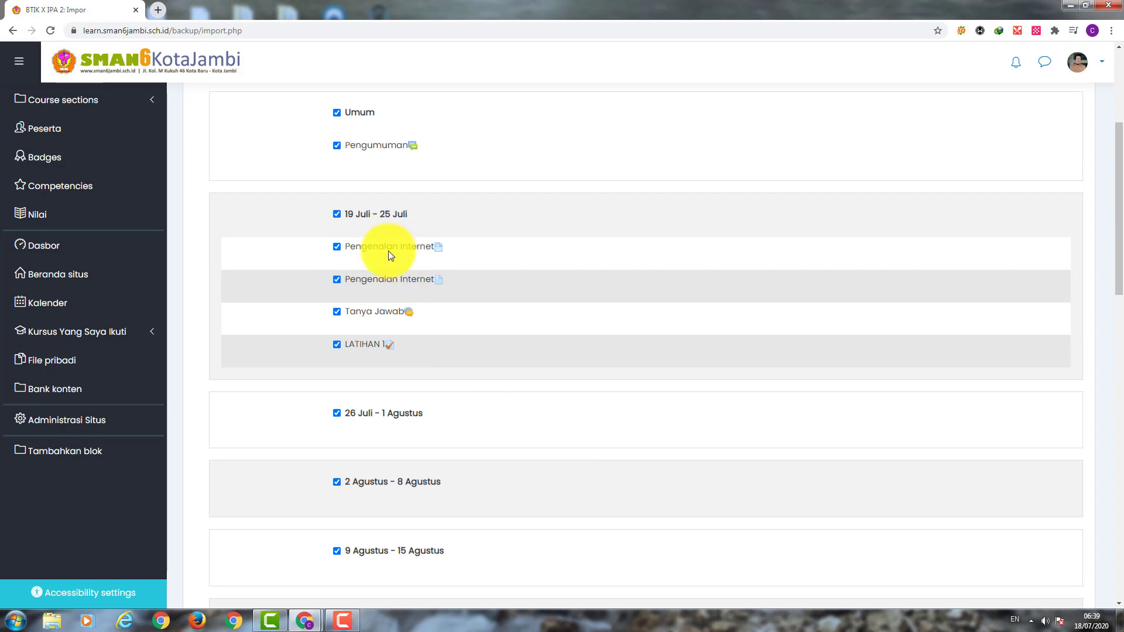
pyautogui.scroll(-4, 429, 310)
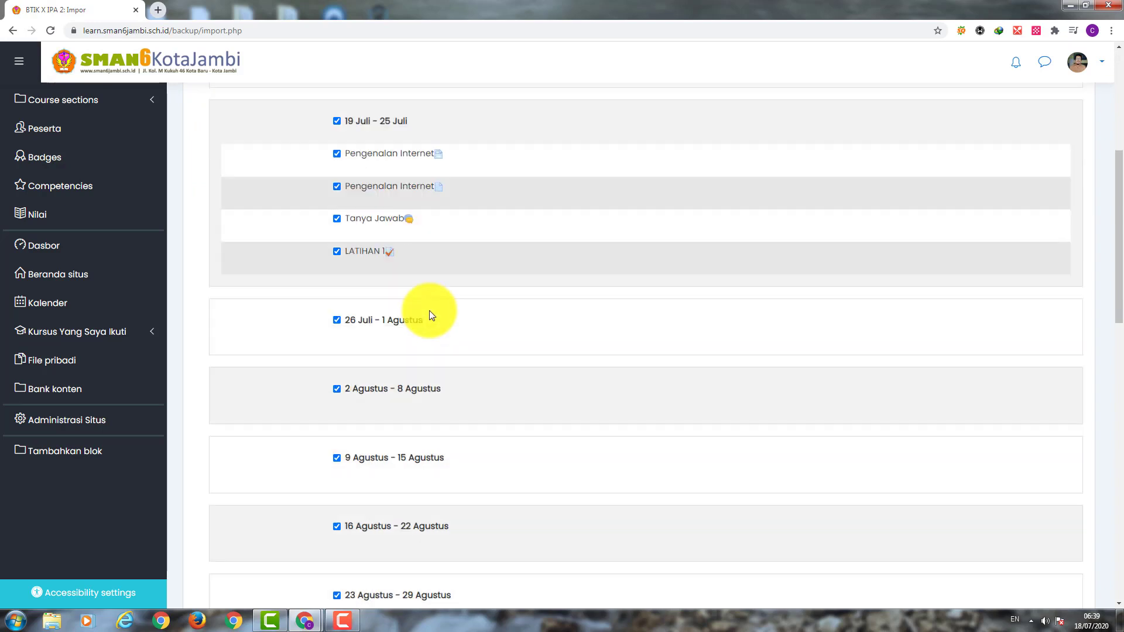
pyautogui.scroll(2, 351, 293)
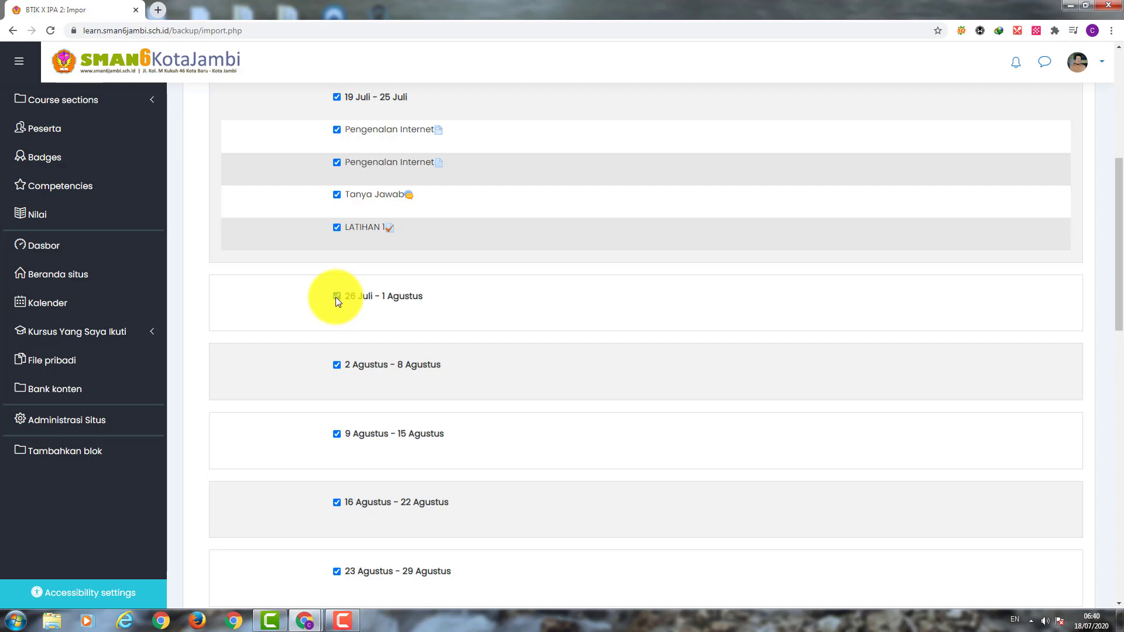
pyautogui.click(337, 296)
pyautogui.click(337, 364)
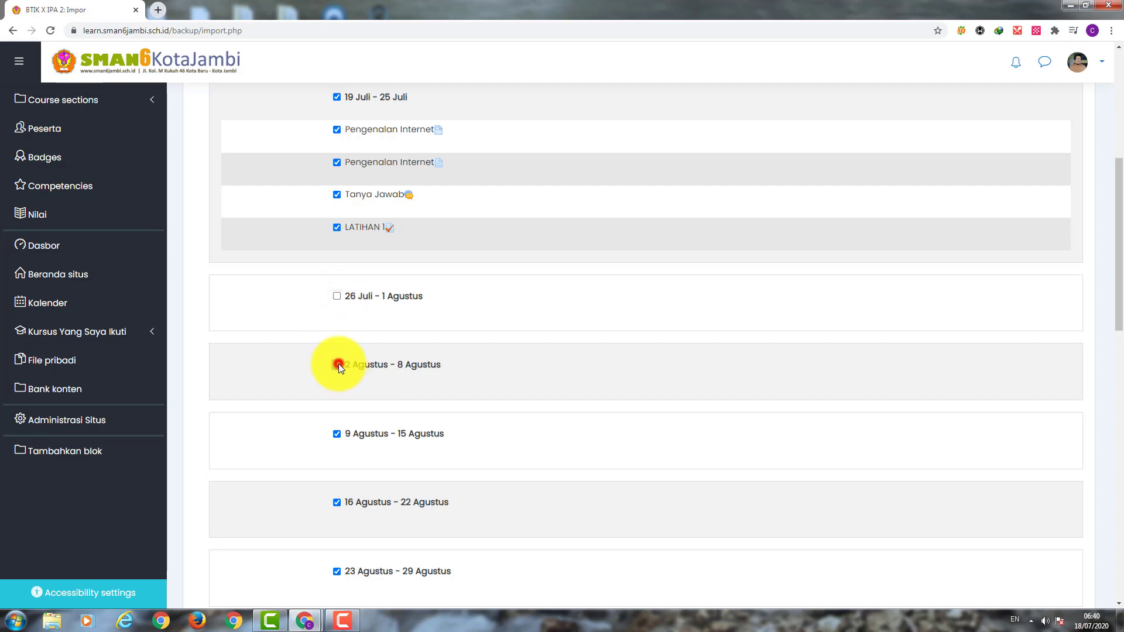
pyautogui.scroll(7, 366, 381)
pyautogui.scroll(-11, 368, 378)
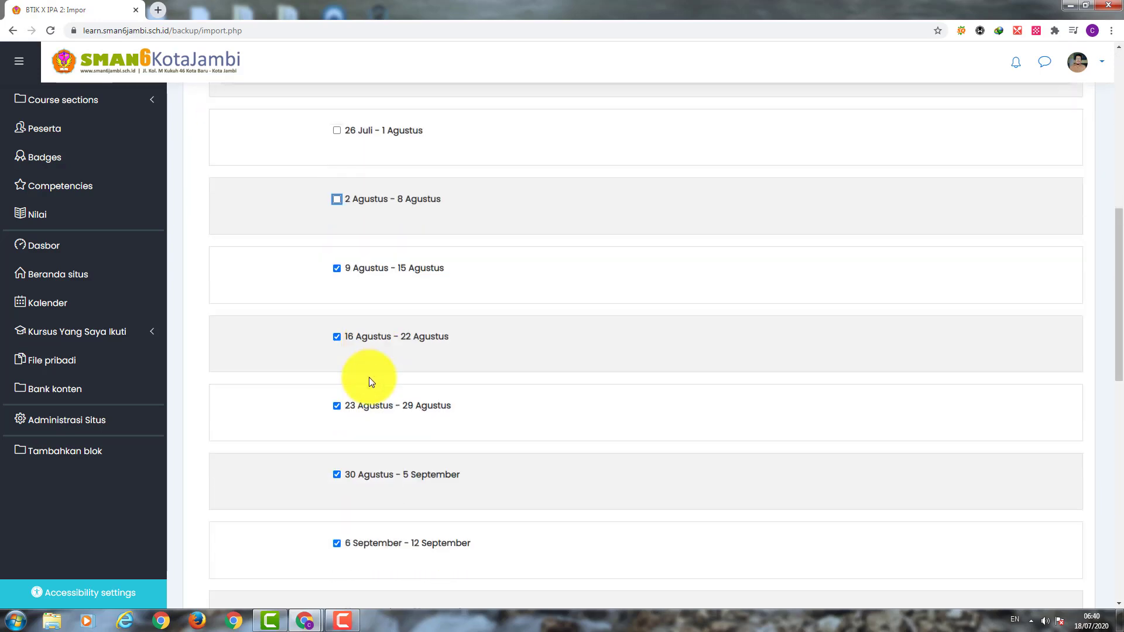
pyautogui.click(336, 258)
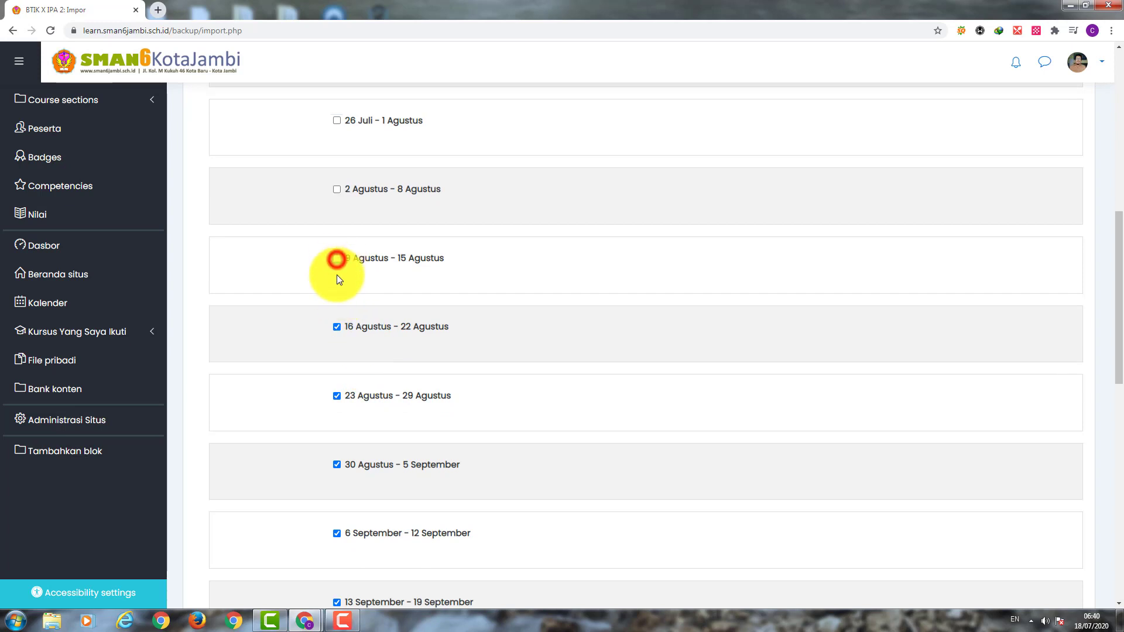
pyautogui.click(337, 327)
pyautogui.click(338, 396)
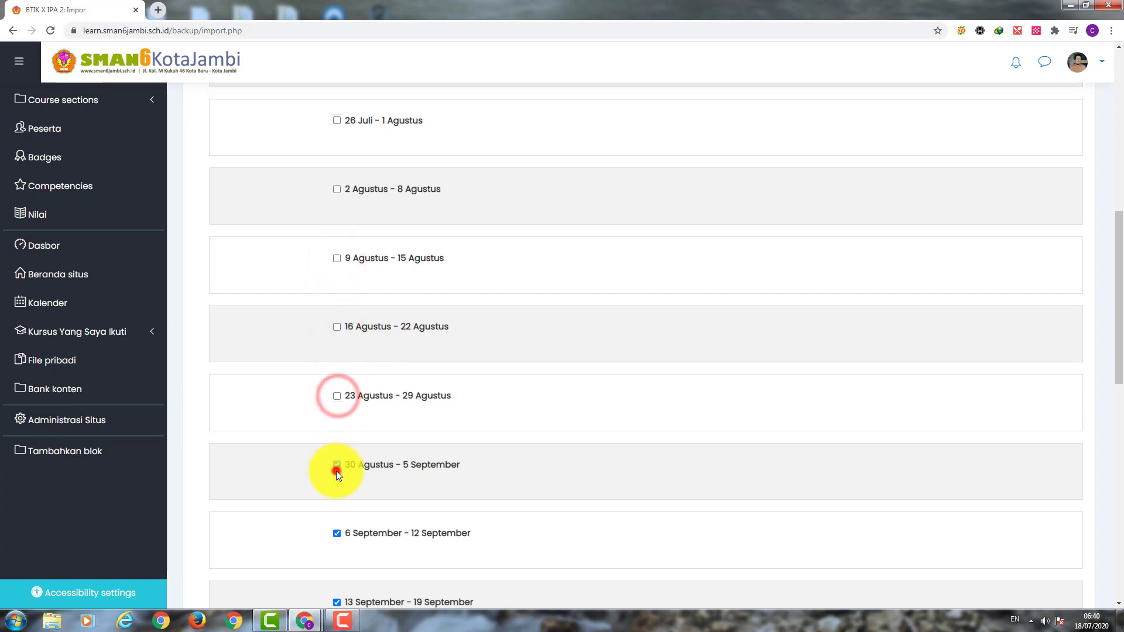
pyautogui.click(339, 465)
# Exclude the remaining weekly sections, from 6 September - 12 September through 1 November - 7 November, from the import
pyautogui.scroll(-4, 340, 464)
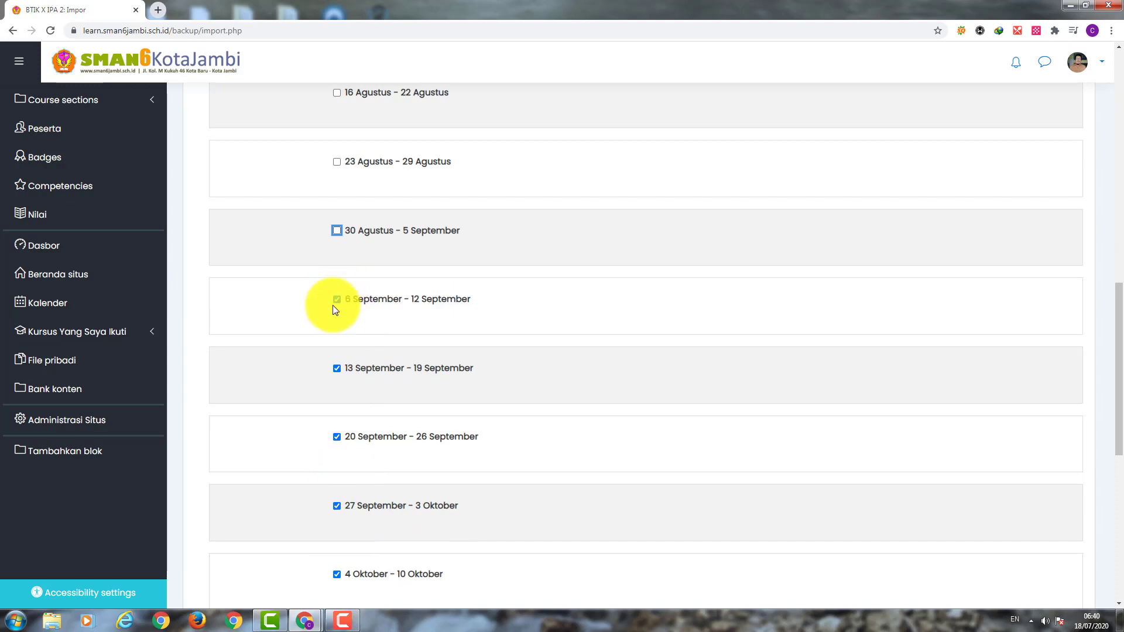
pyautogui.click(336, 300)
pyautogui.click(337, 367)
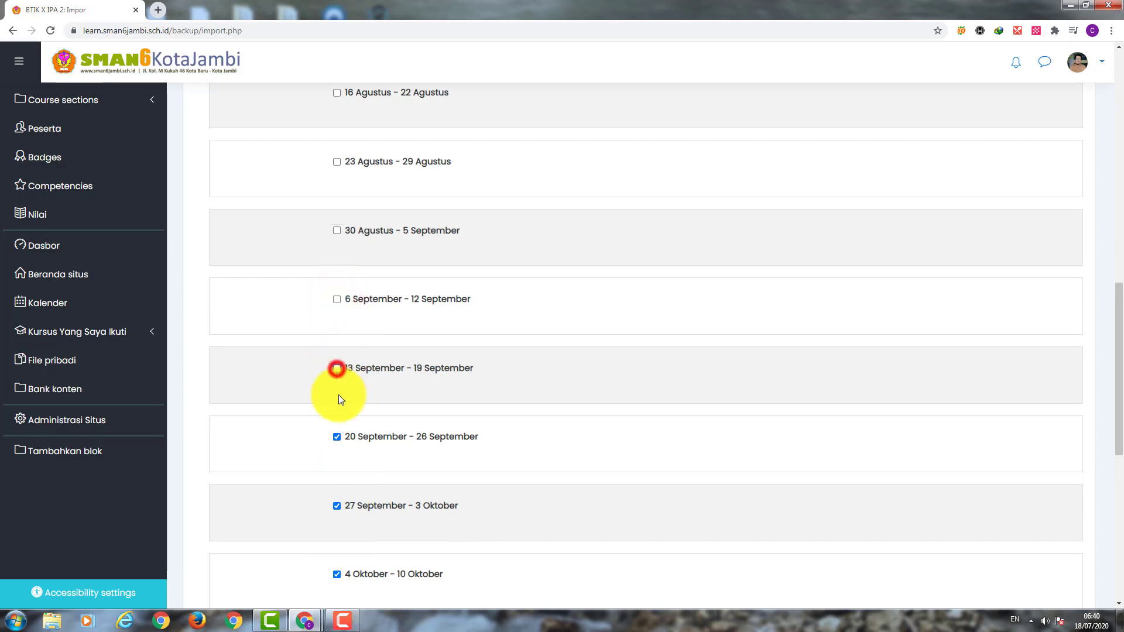
pyautogui.click(338, 438)
pyautogui.scroll(-3, 338, 436)
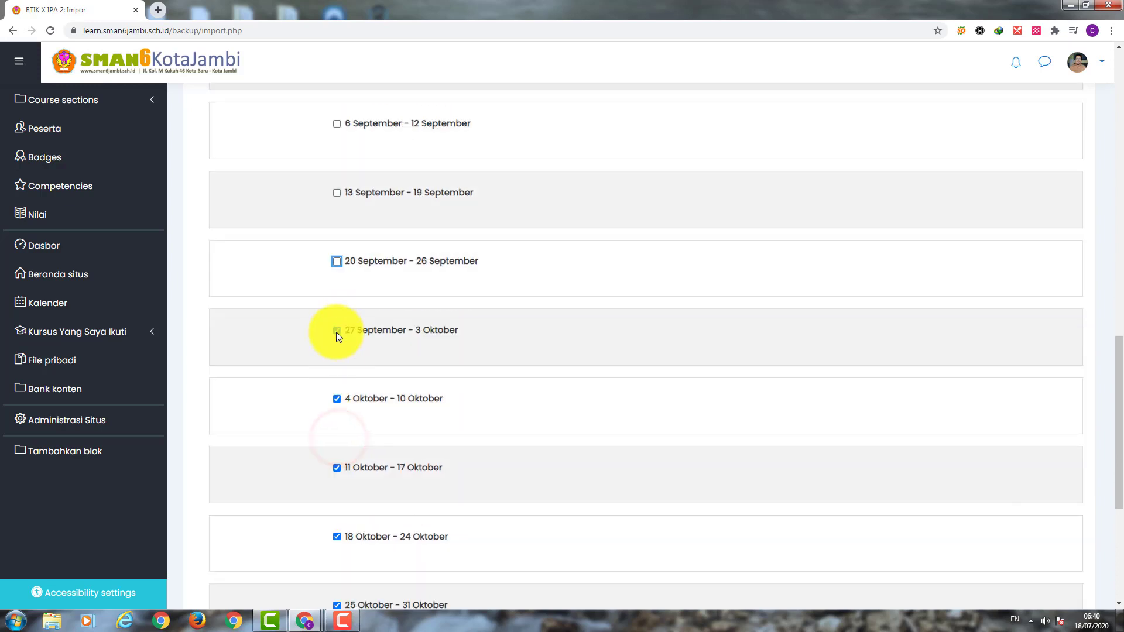
pyautogui.click(336, 331)
pyautogui.click(338, 398)
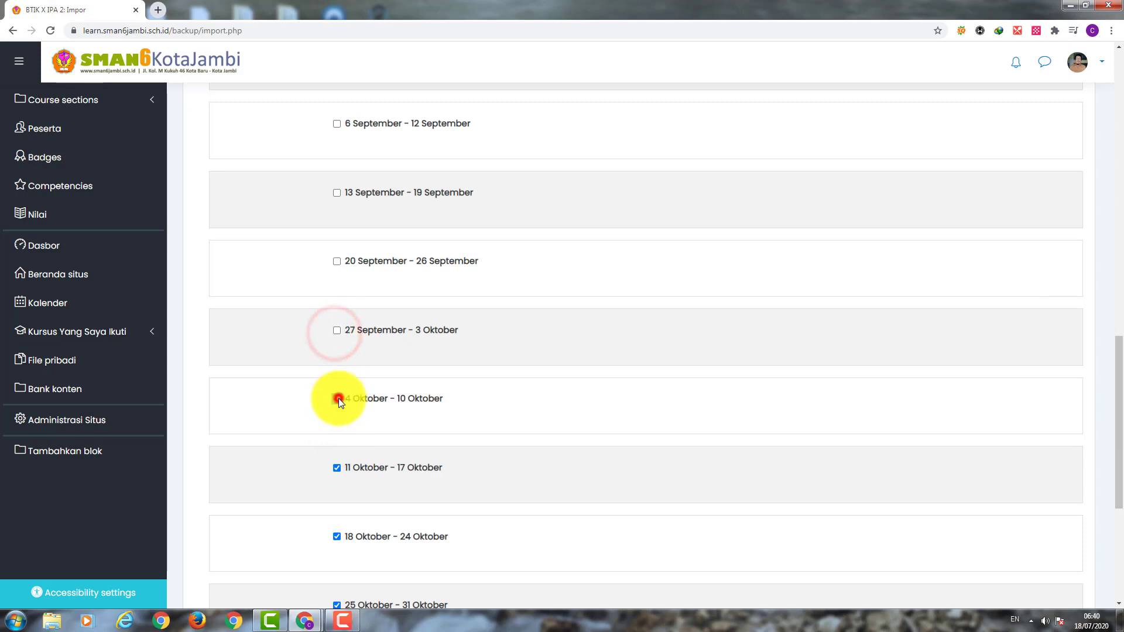
pyautogui.click(339, 470)
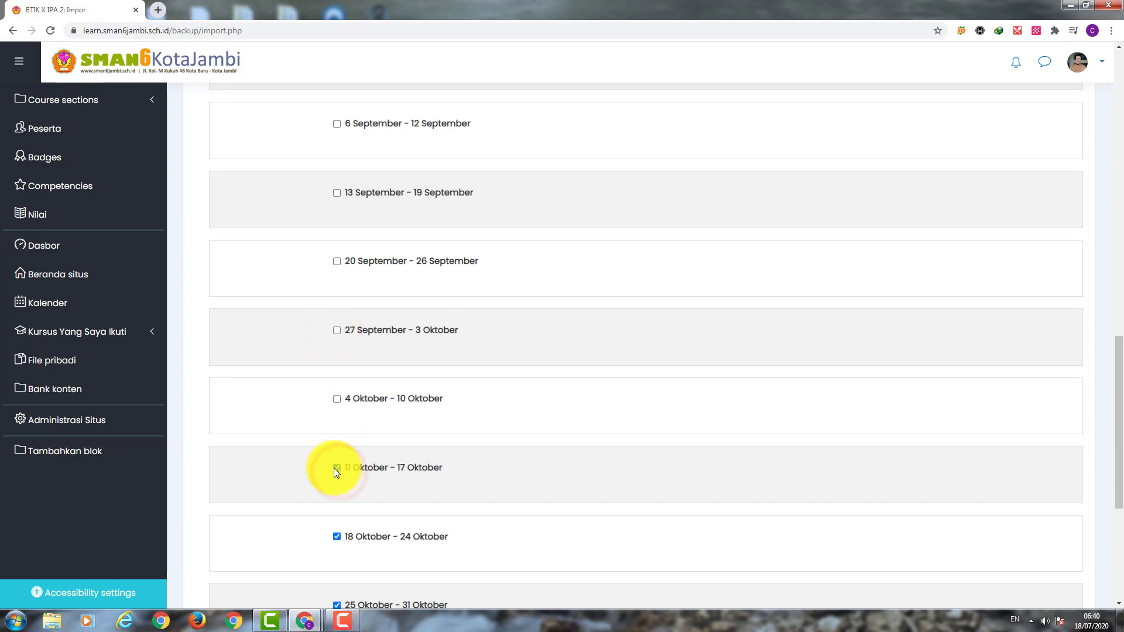
pyautogui.click(335, 468)
pyautogui.scroll(-4, 339, 444)
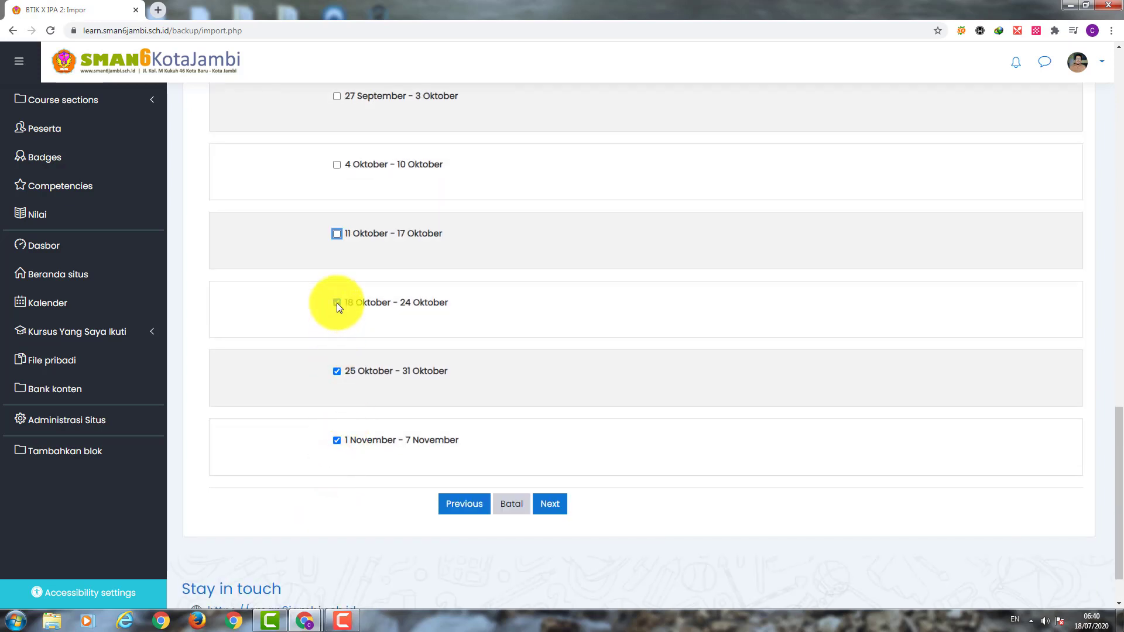
pyautogui.click(337, 303)
pyautogui.click(338, 372)
pyautogui.click(339, 441)
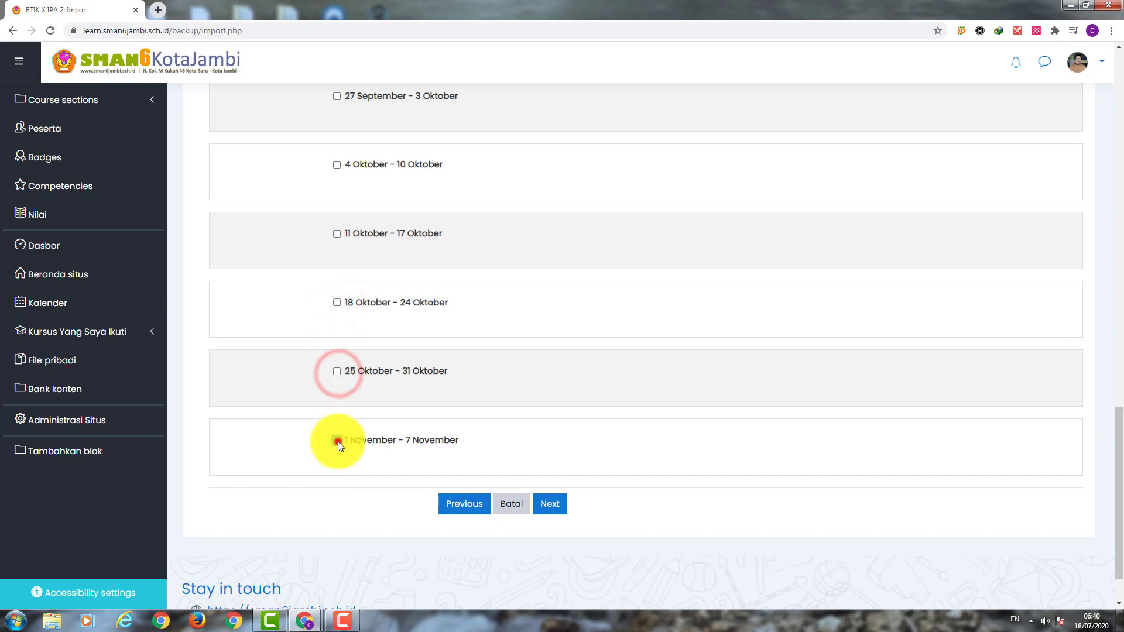
# Check the items still selected under Umum and 19 Juli - 25 Juli, and proceed to the import confirmation
pyautogui.scroll(15, 599, 432)
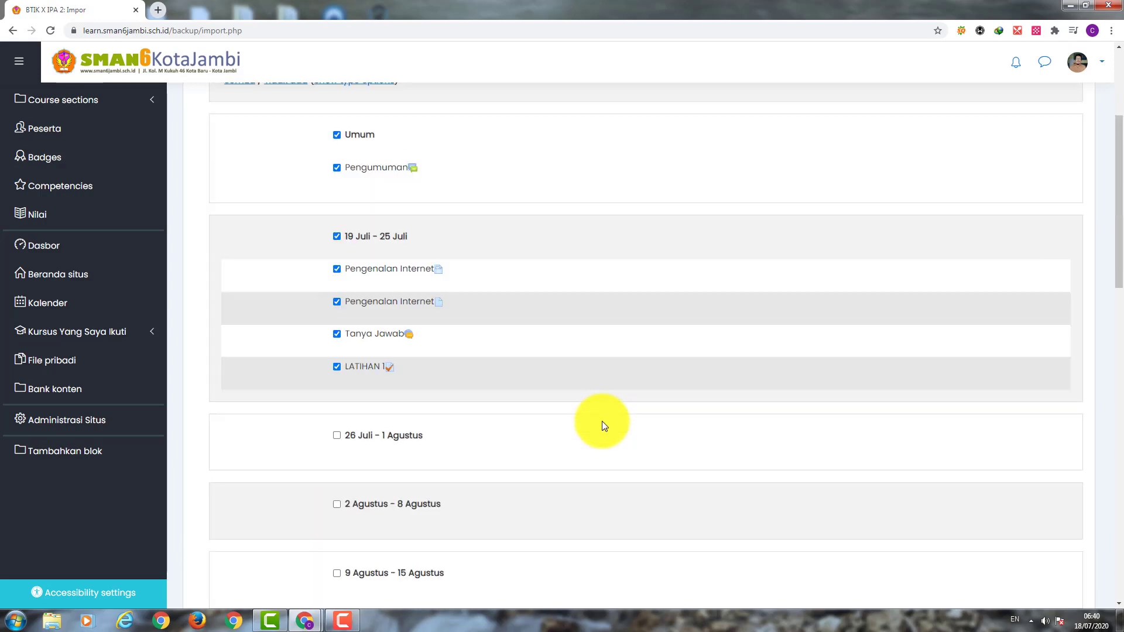
pyautogui.scroll(1, 602, 421)
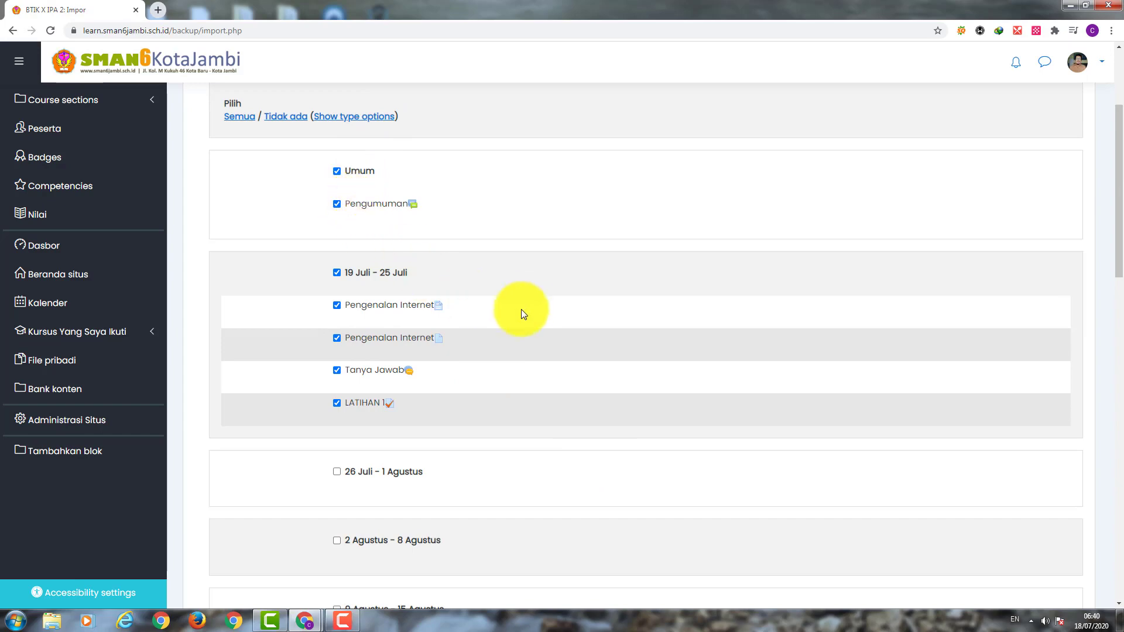
pyautogui.scroll(-20, 526, 302)
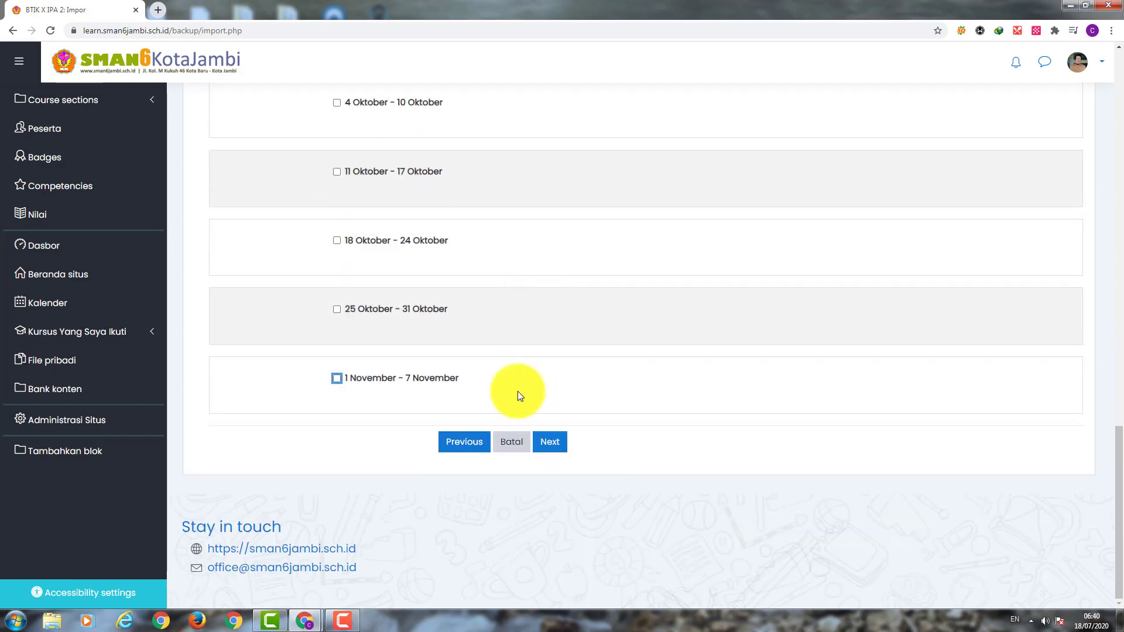
pyautogui.click(547, 443)
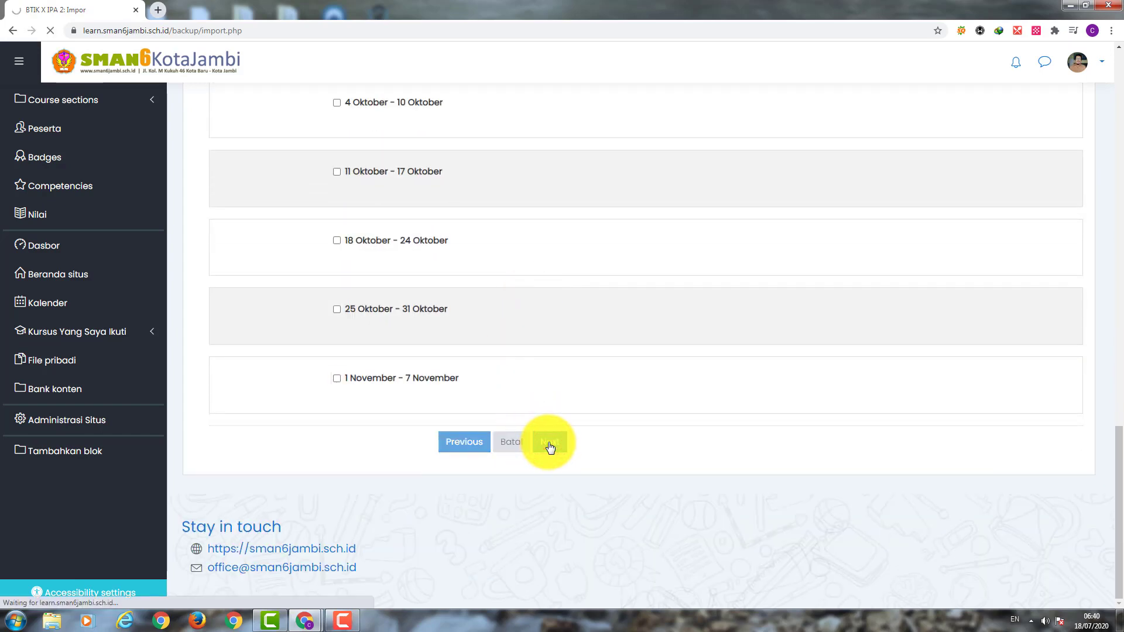
# Review the included items, perform the import, and continue to the BTIK X IPA 2 course page
pyautogui.scroll(-1, 554, 381)
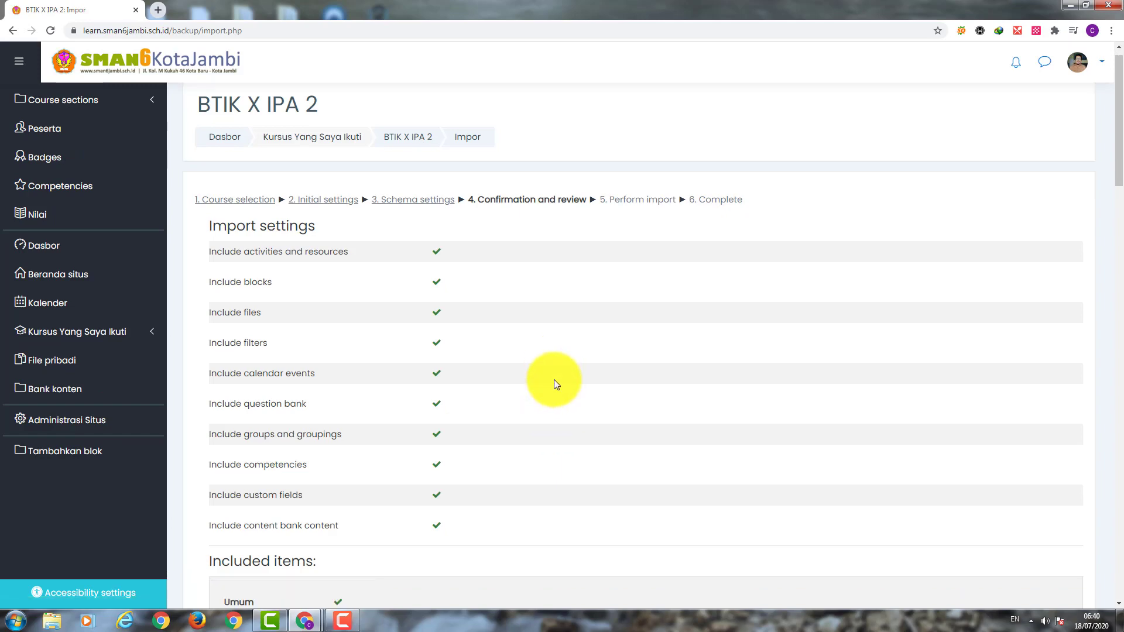
pyautogui.scroll(-12, 554, 379)
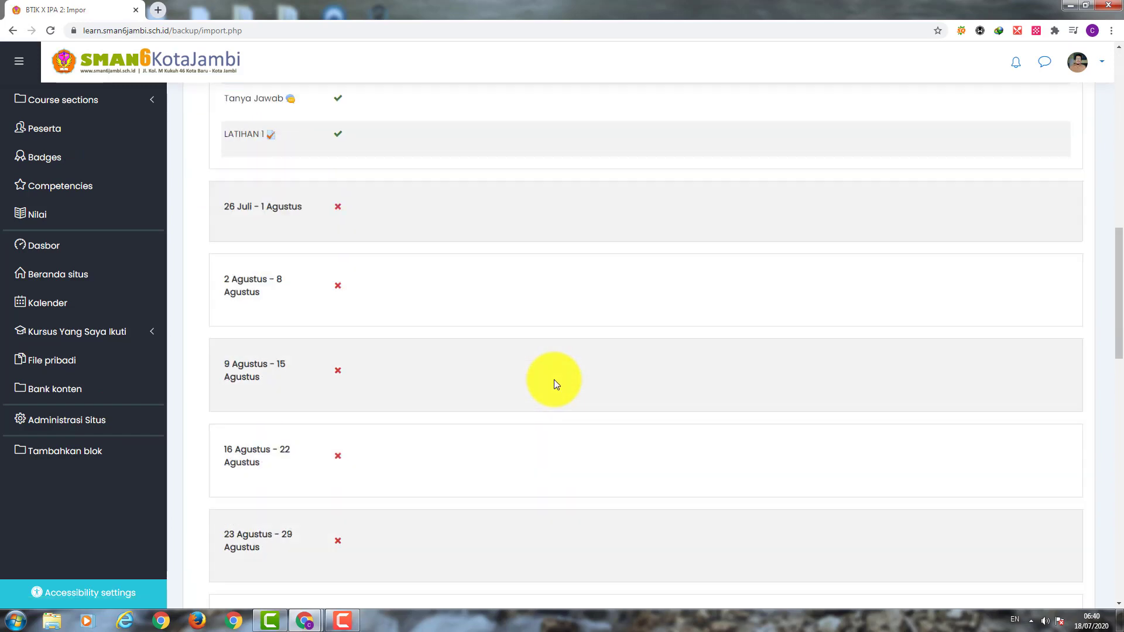
pyautogui.scroll(-6, 553, 380)
pyautogui.scroll(-11, 515, 350)
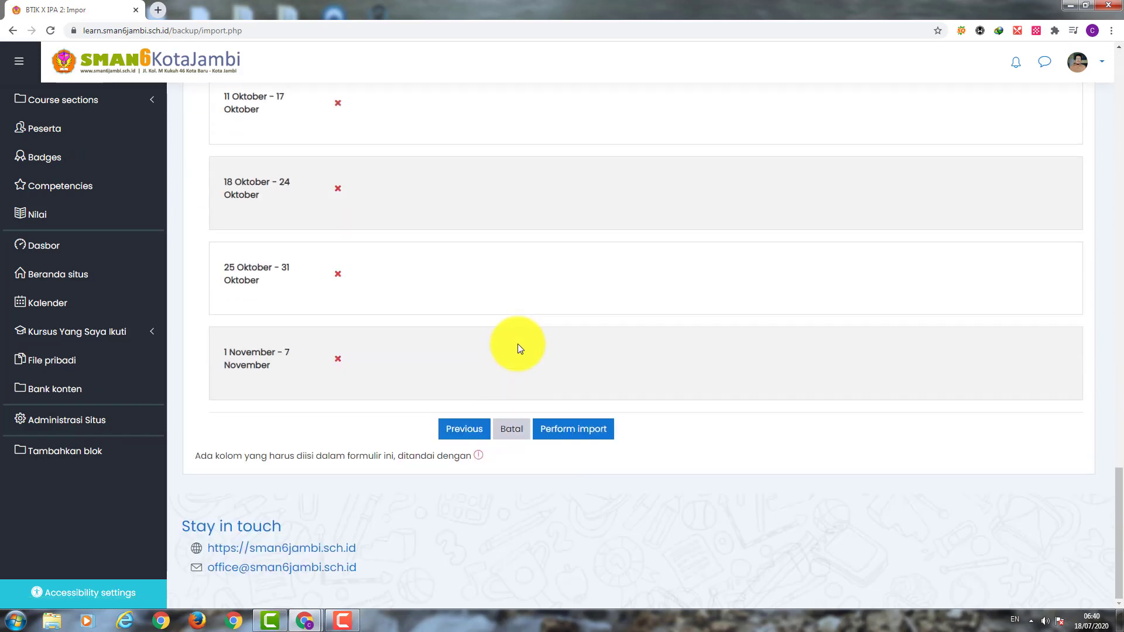
pyautogui.click(580, 435)
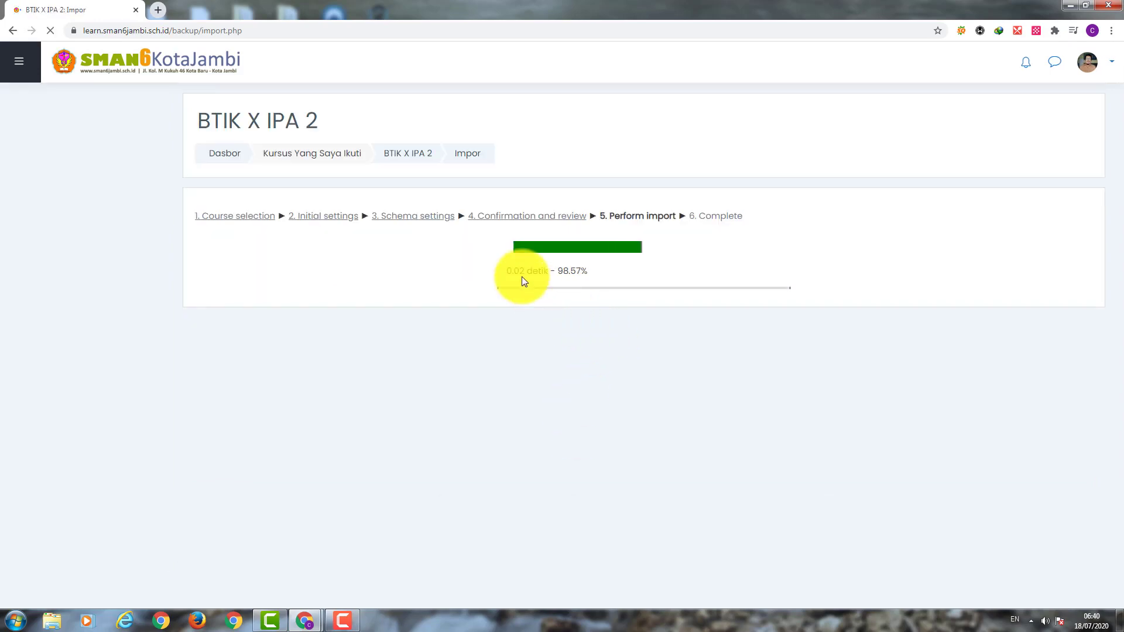
pyautogui.click(646, 284)
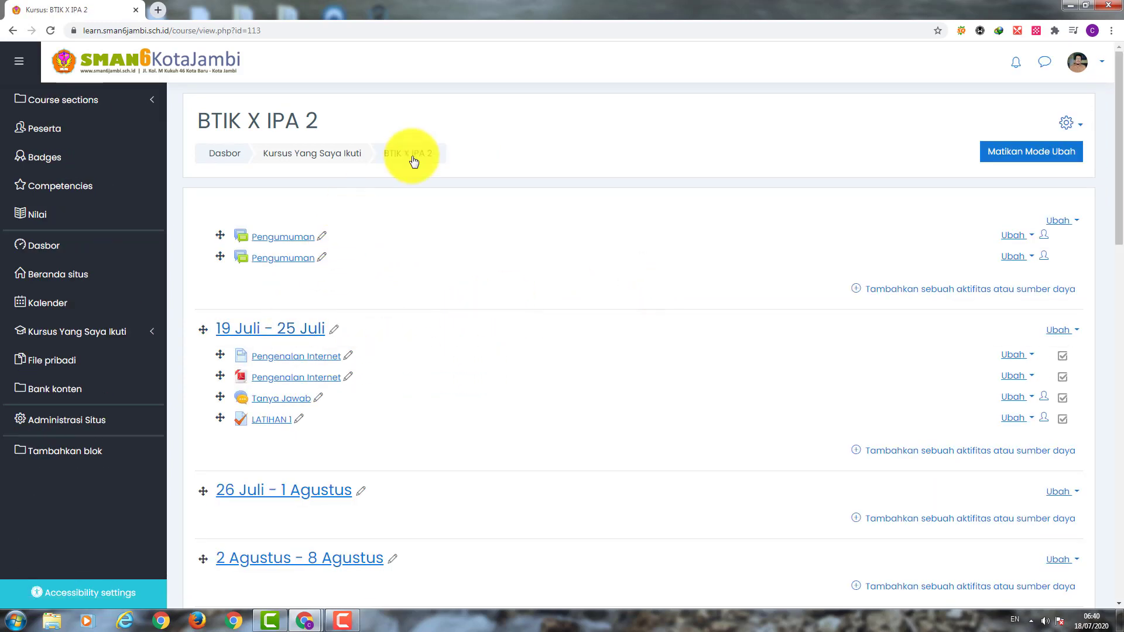
# Open the imported "Pengenalan Internet" page in the 19 Juli - 25 Juli section to check its content
pyautogui.click(297, 361)
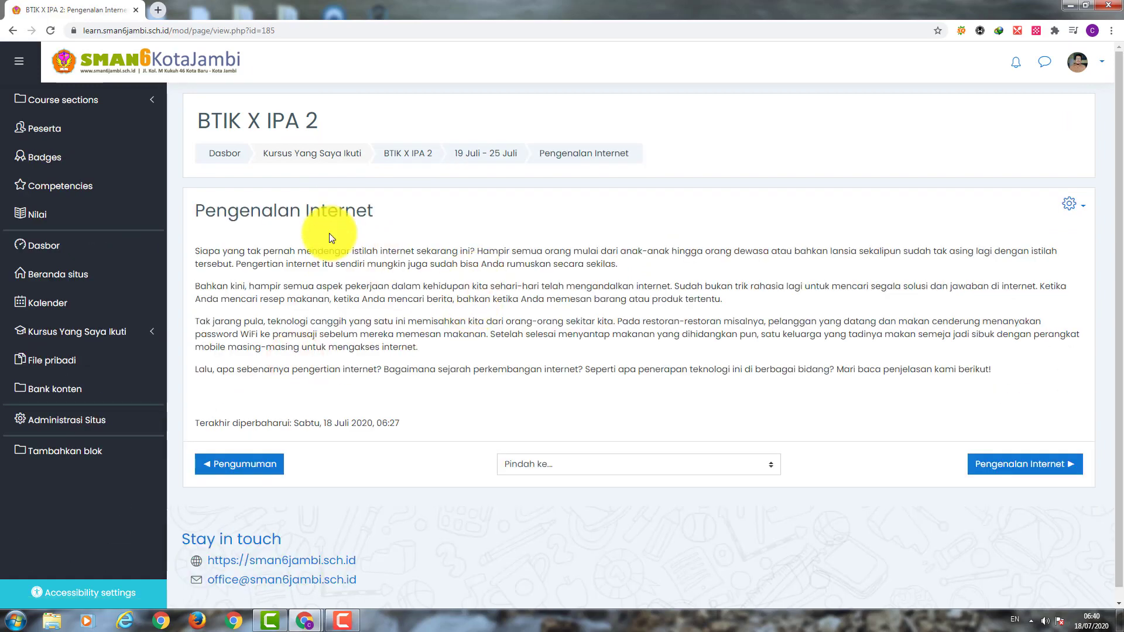
# Return to the BTIK X IPA 2 course page and check both Pengumuman forums in the Umum section, one after the other
pyautogui.click(400, 151)
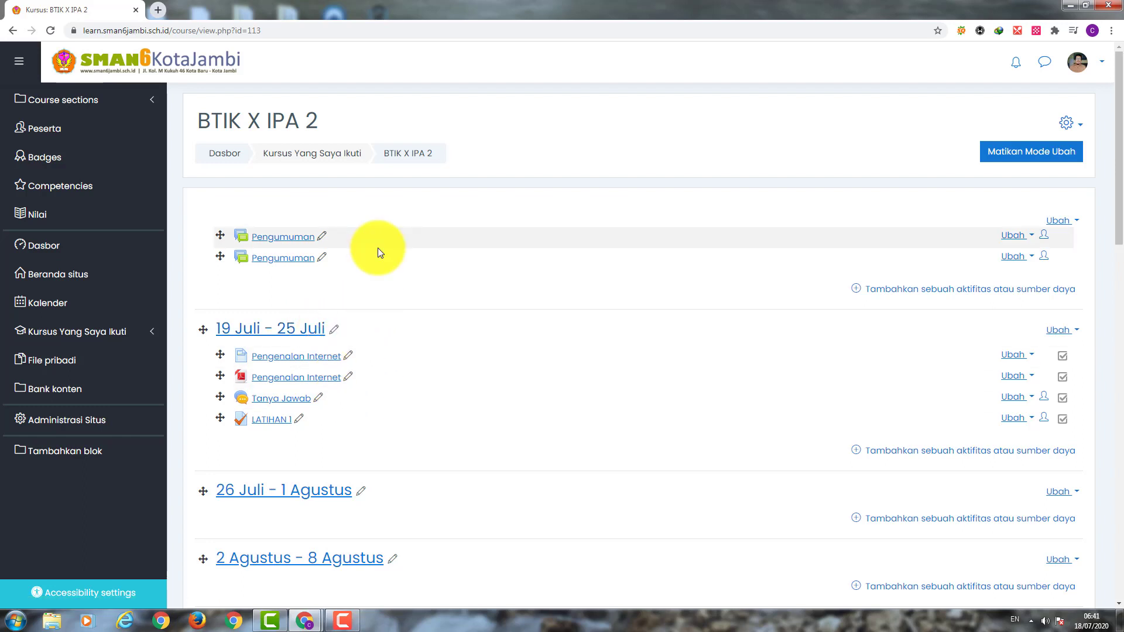
pyautogui.click(286, 238)
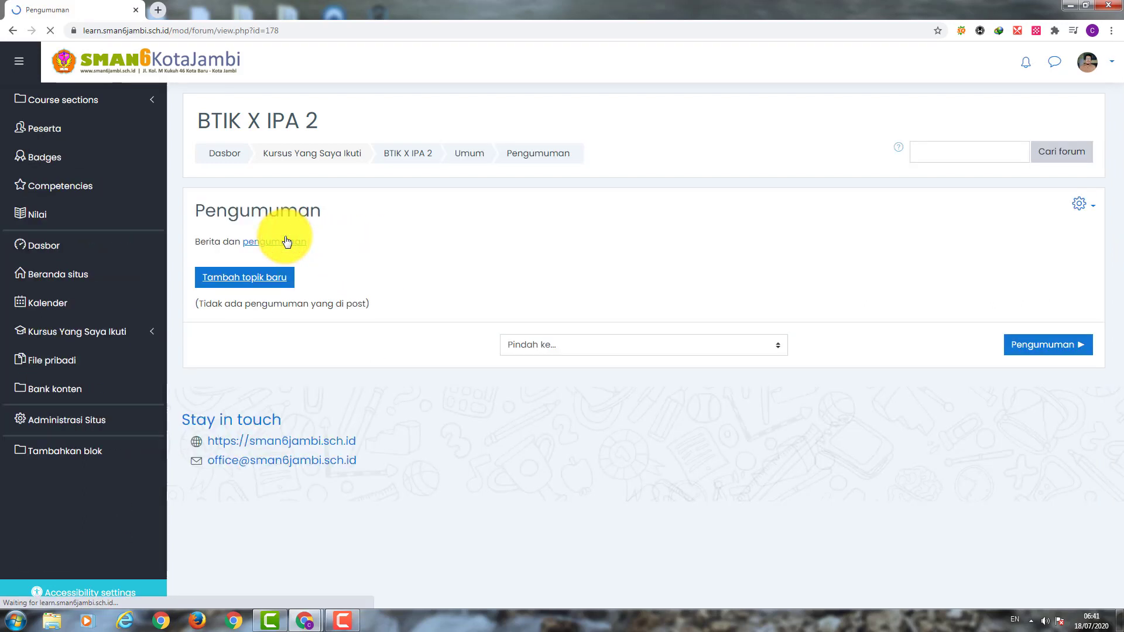
pyautogui.click(13, 30)
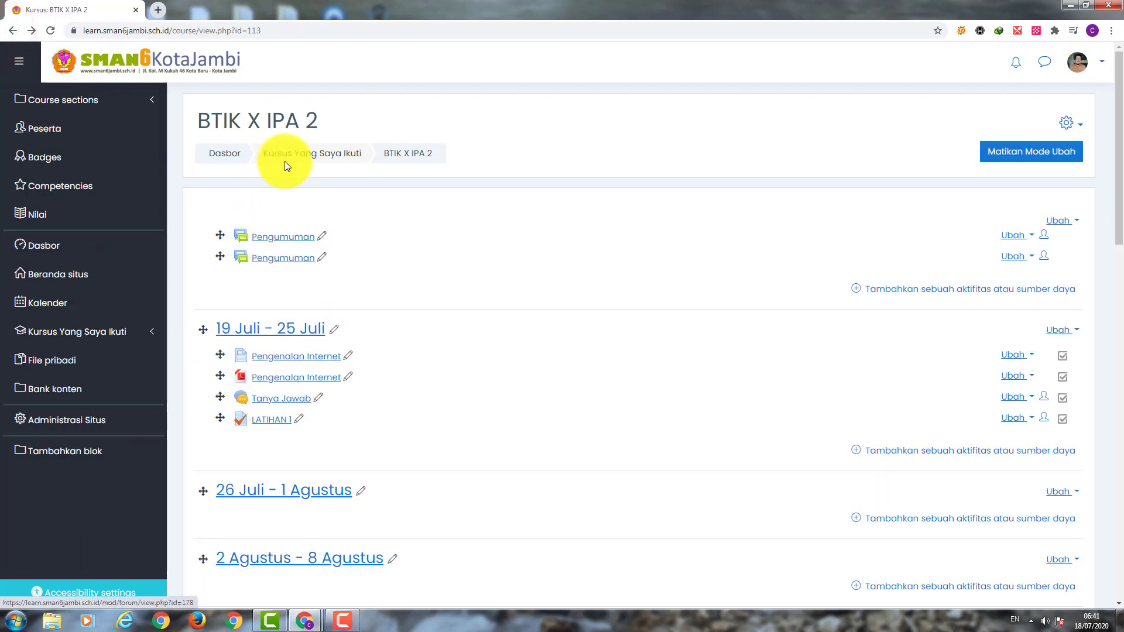
pyautogui.click(279, 259)
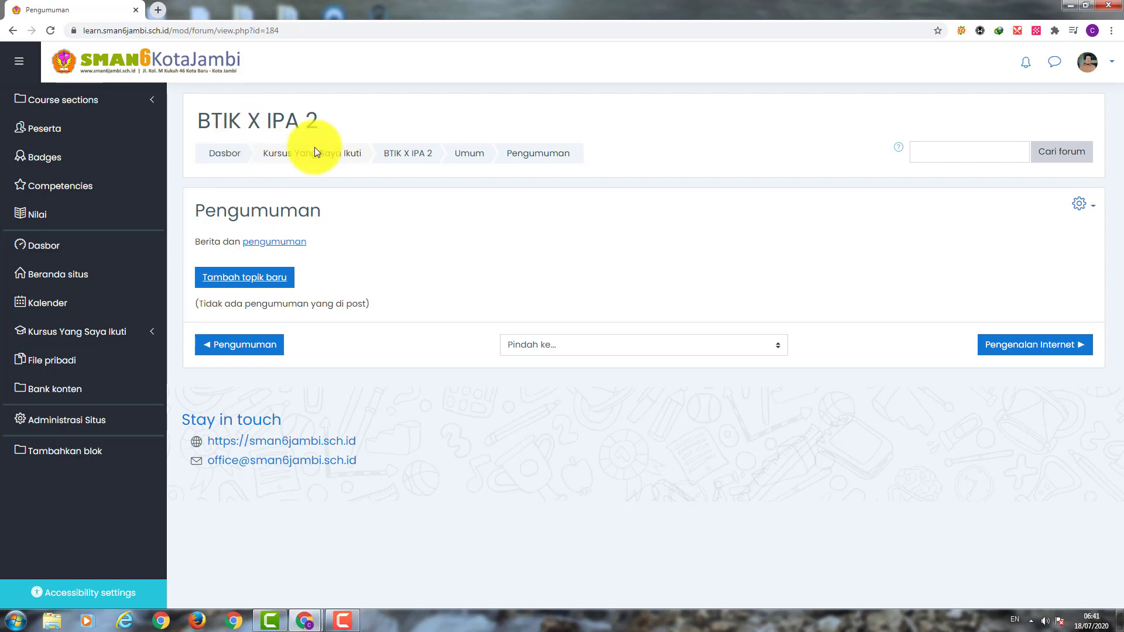
pyautogui.click(405, 157)
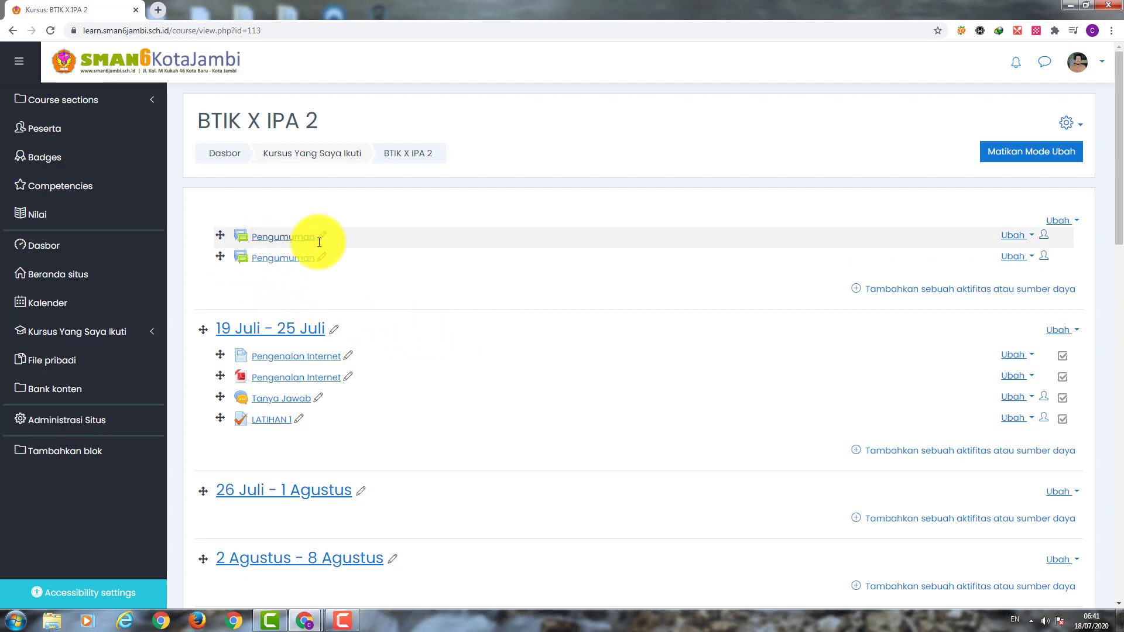
pyautogui.click(1014, 256)
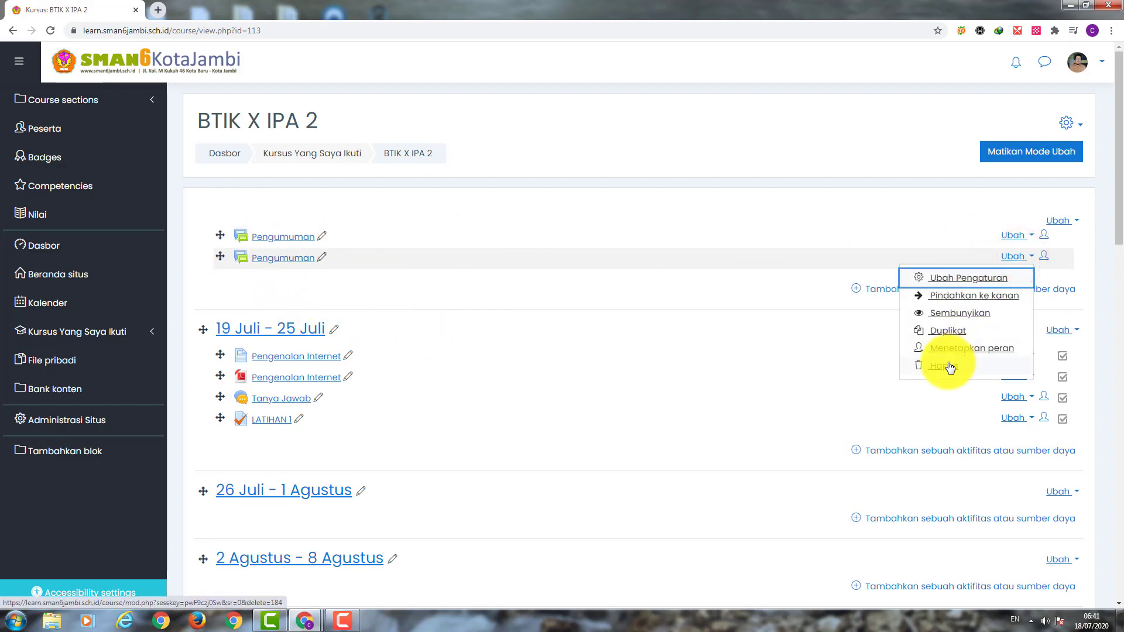
pyautogui.press('Escape')
pyautogui.click(776, 144)
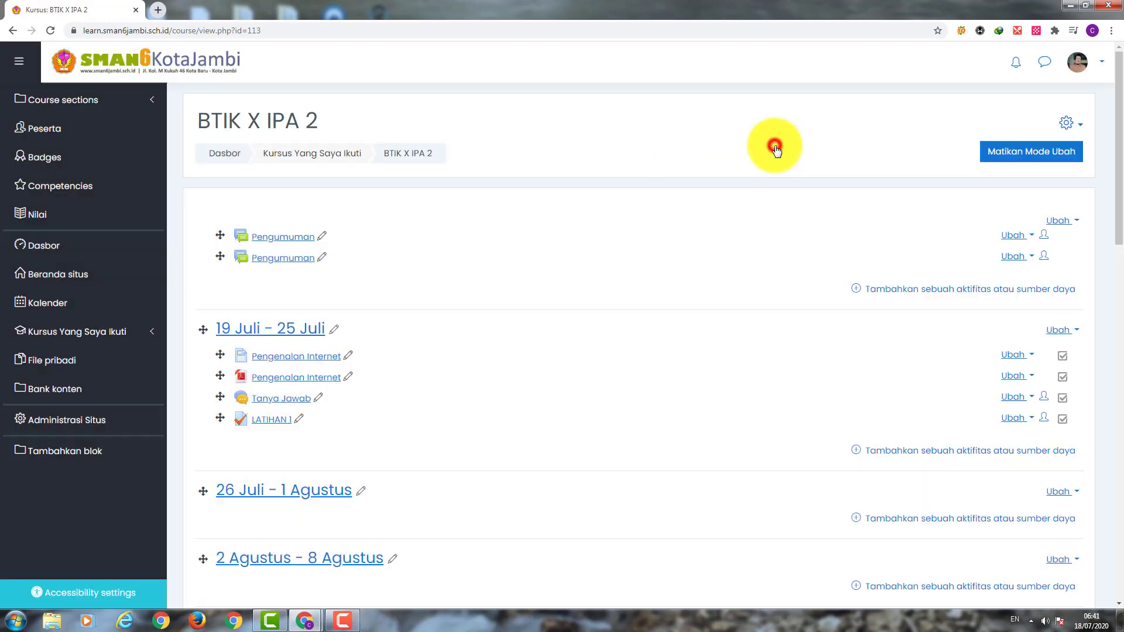